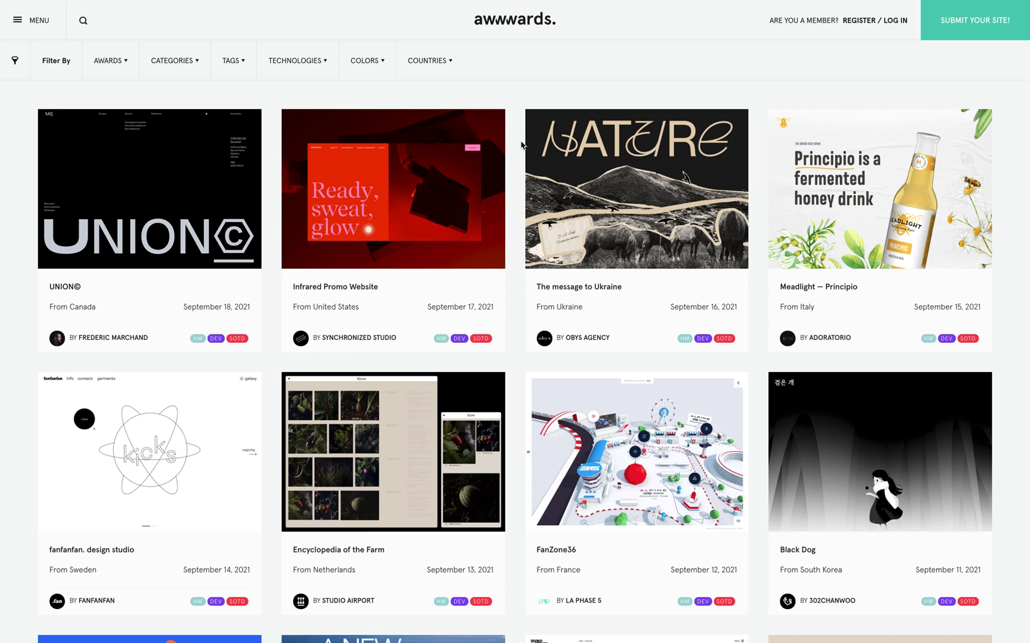
- Browse the Awwwards gallery of winning sites for examples of large, expressive headline typography
scroll(520, 145, down, 1)
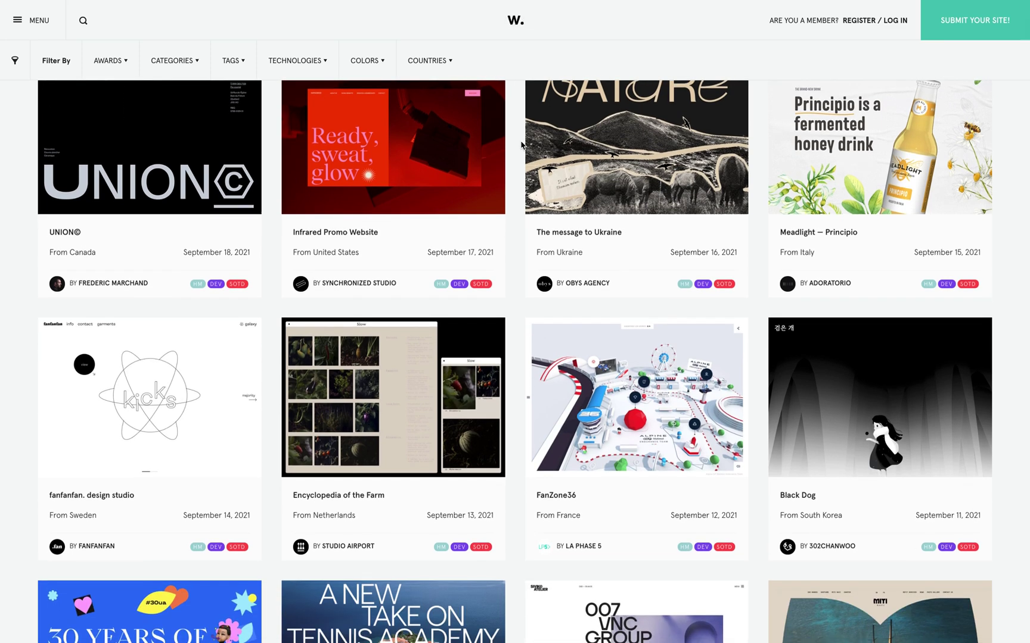
scroll(520, 145, down, 3)
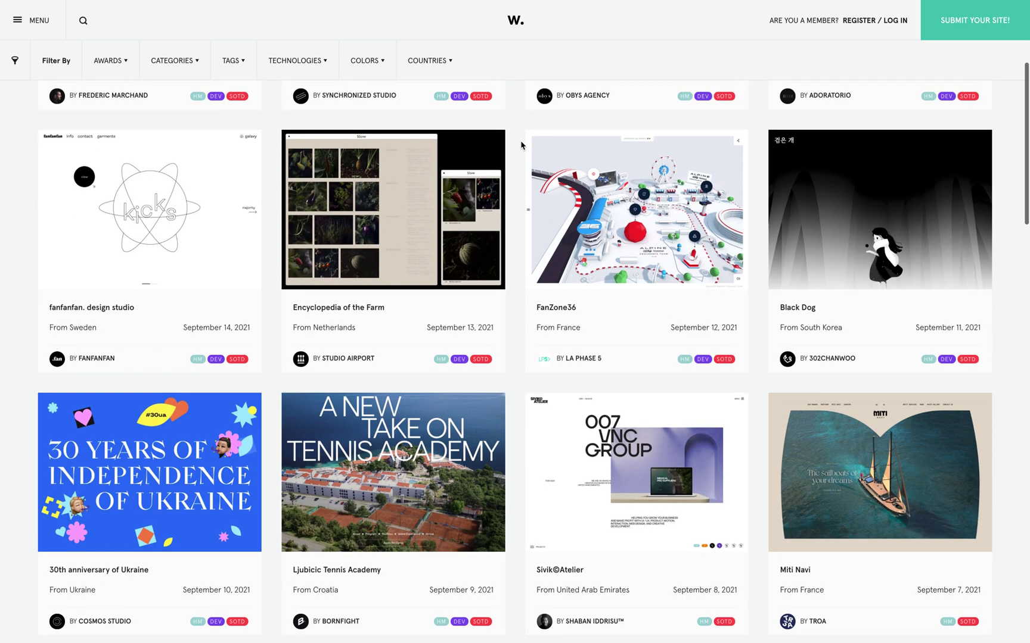
scroll(520, 144, down, 1)
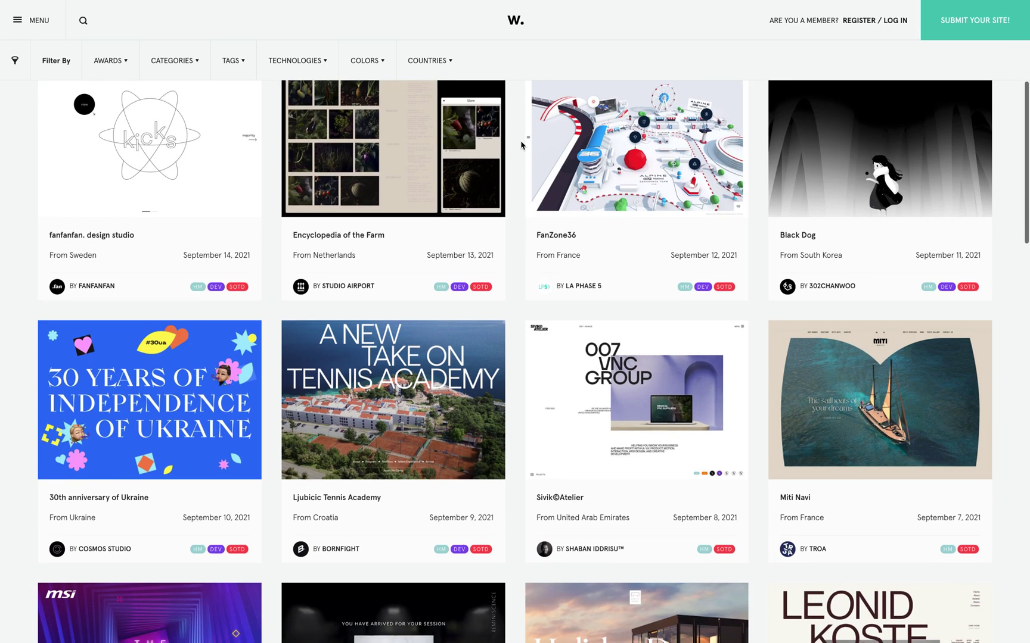
scroll(521, 145, down, 1)
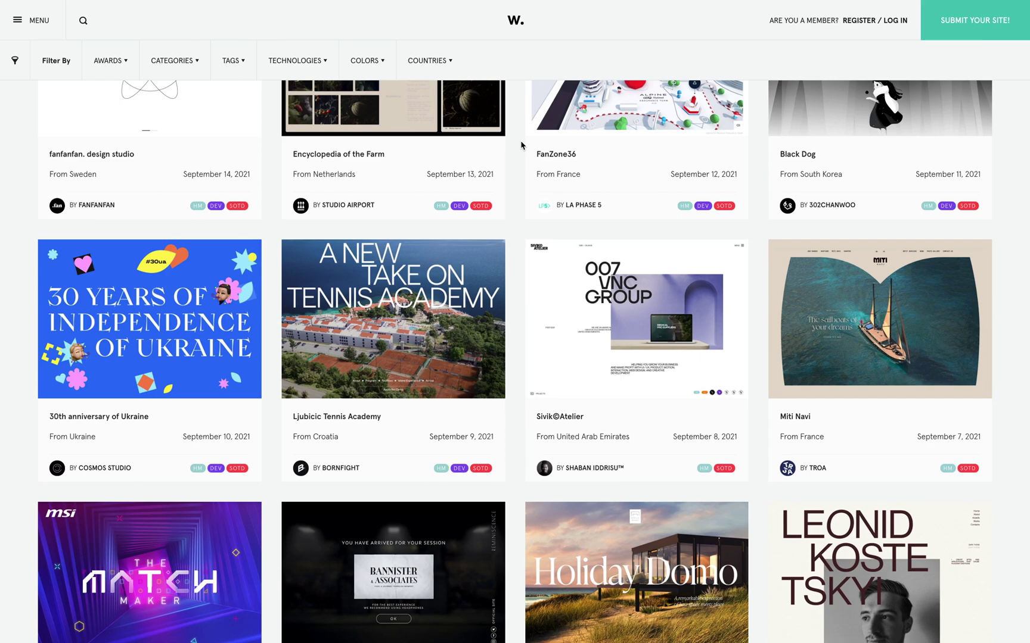
scroll(521, 144, down, 1)
scroll(520, 145, up, 5)
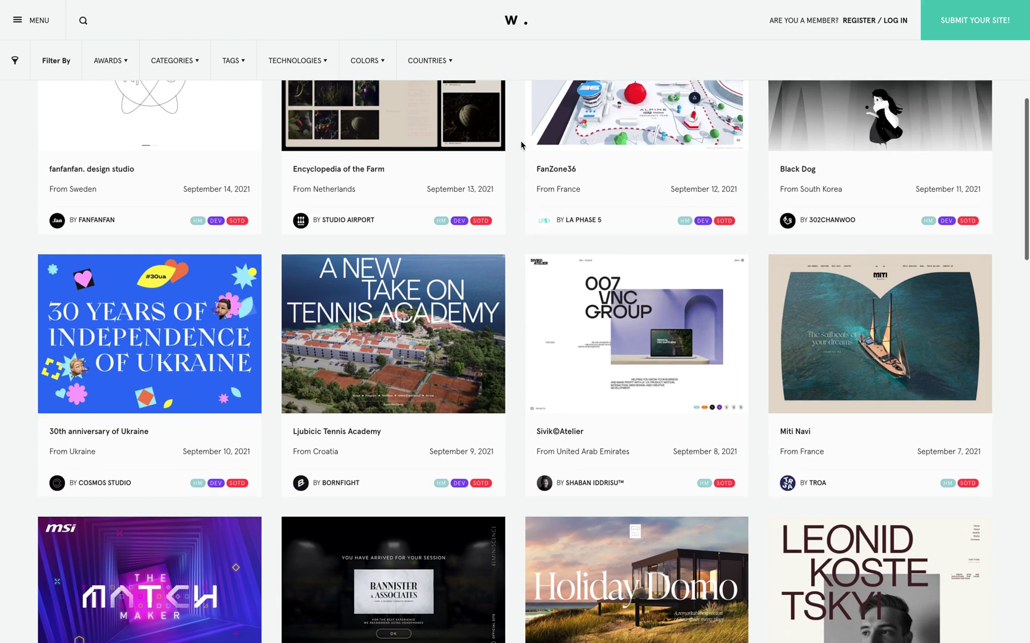
scroll(521, 145, up, 1)
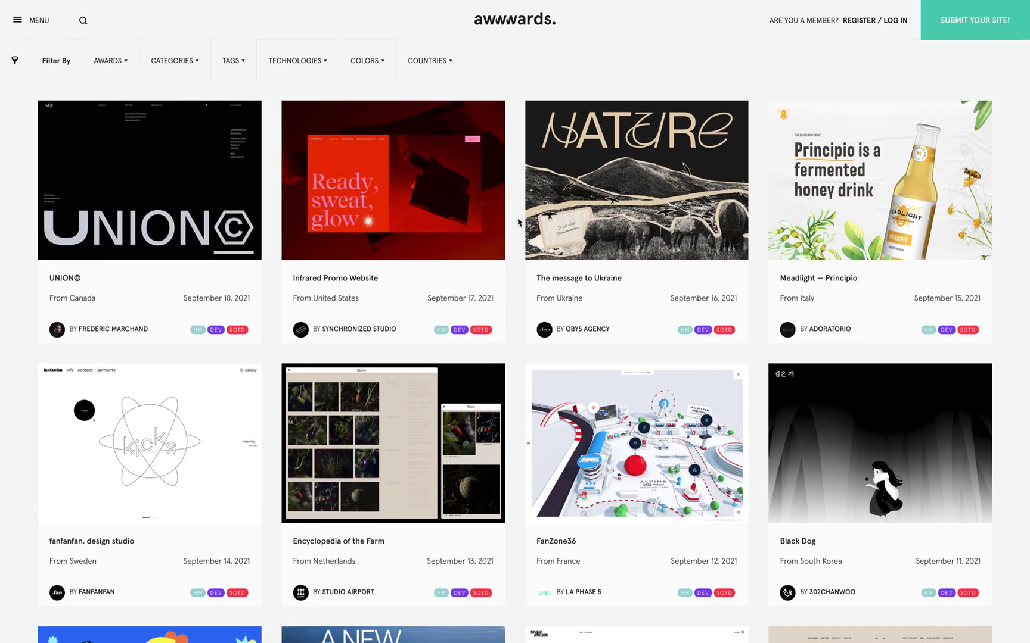
scroll(517, 222, down, 1)
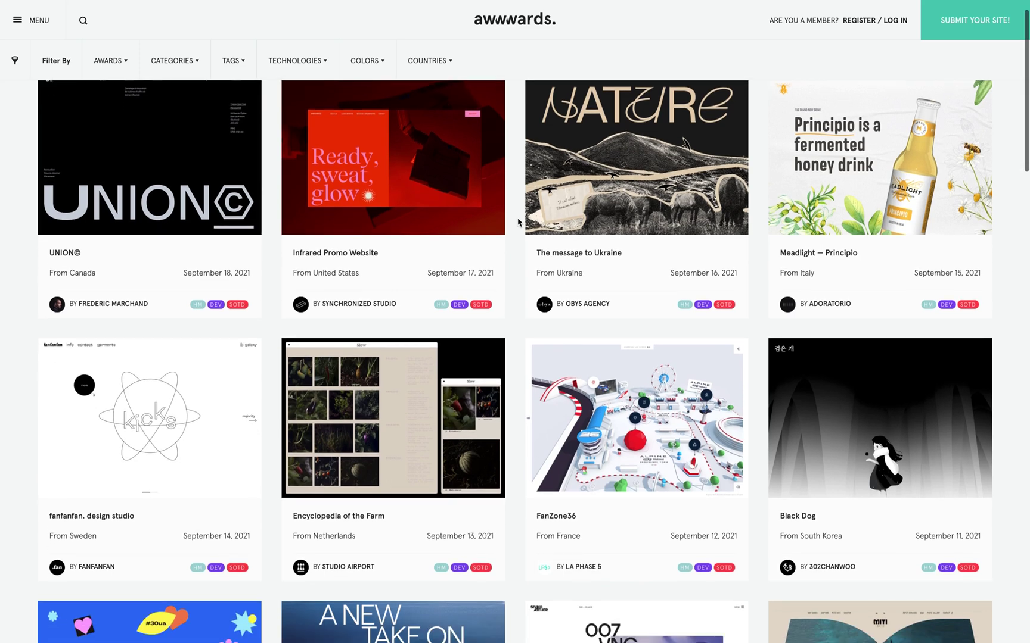
scroll(517, 223, up, 1)
scroll(517, 222, down, 1)
scroll(517, 222, up, 1)
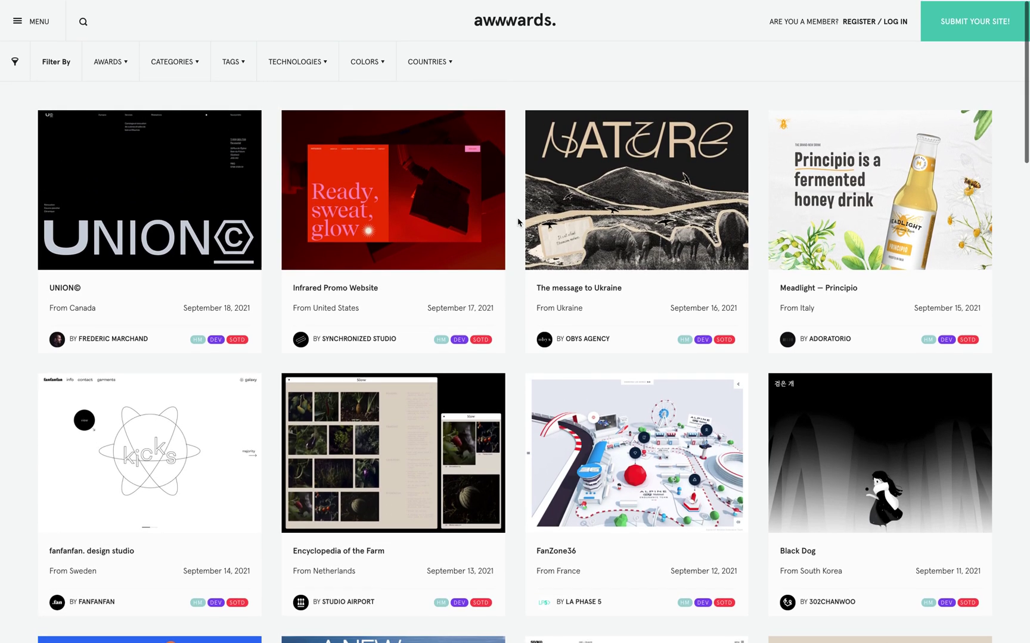
scroll(517, 222, down, 1)
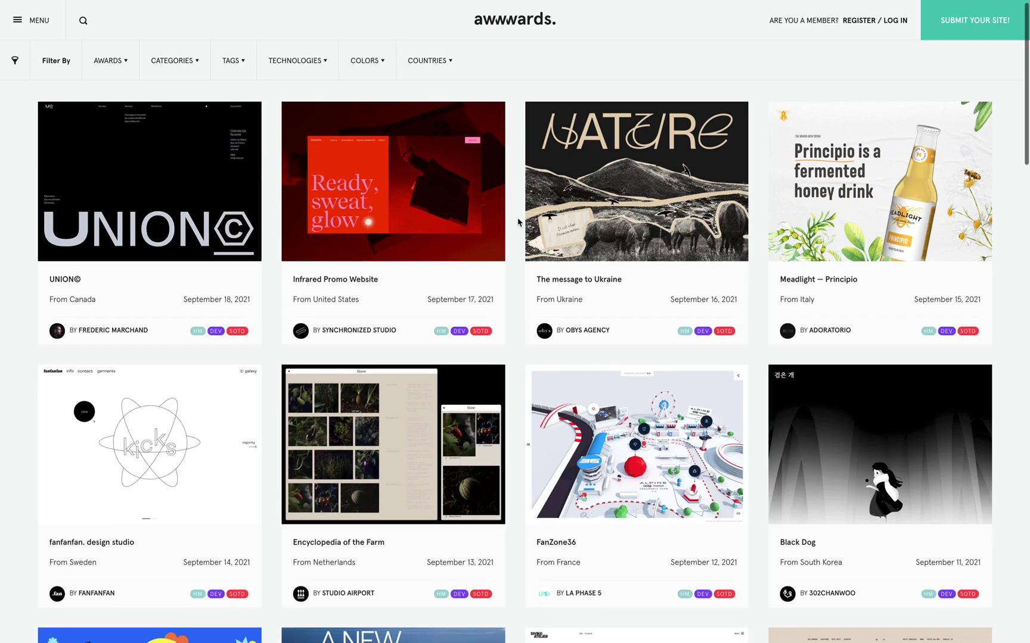
scroll(617, 175, down, 10)
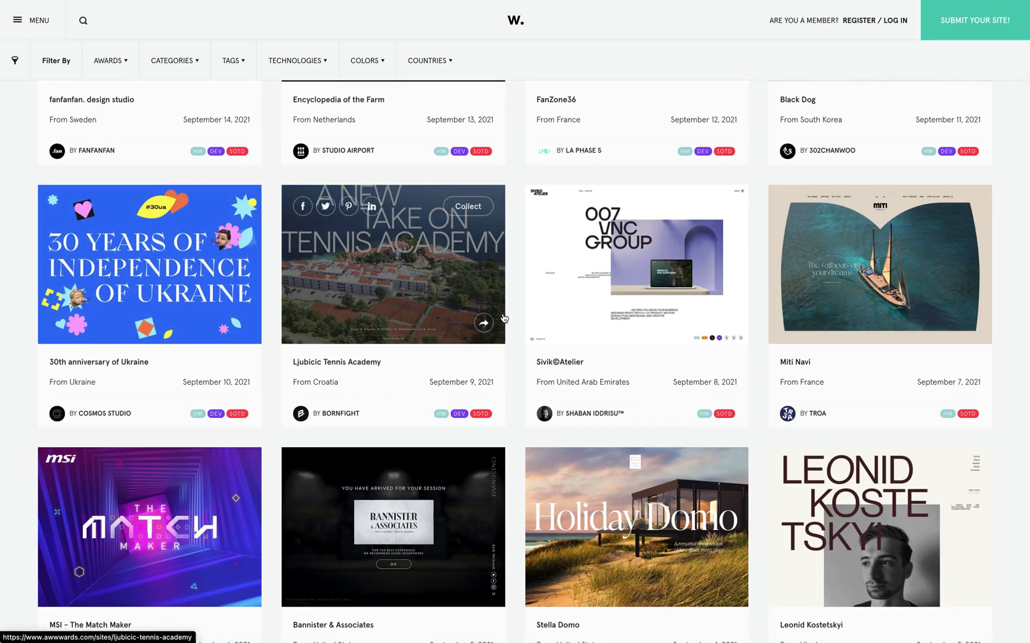
scroll(503, 319, up, 10)
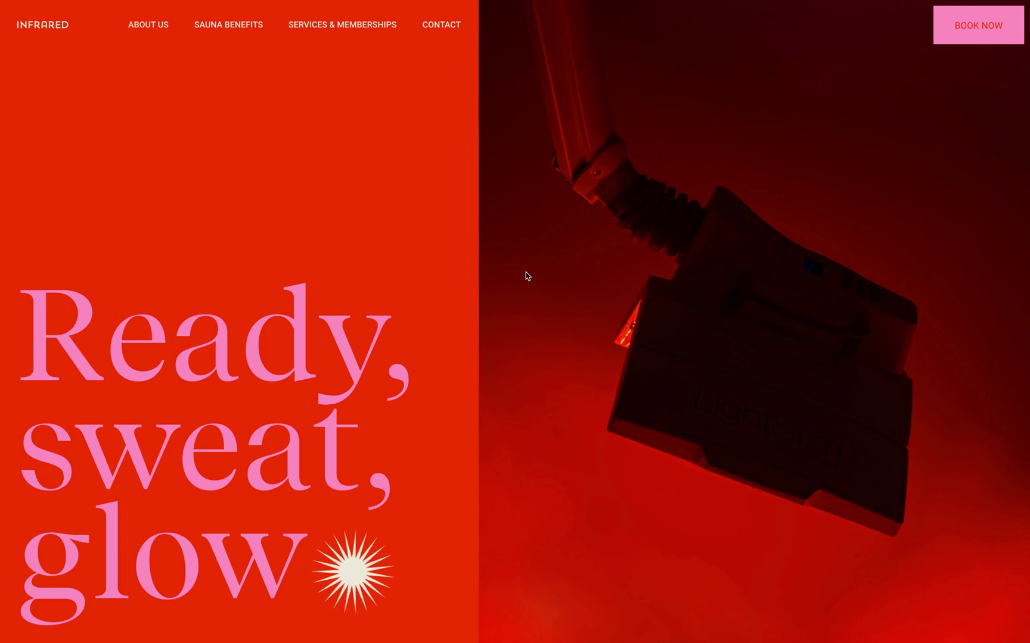
- Check how the Infrared site's headline and layout respond to narrower and wider viewports using the developer tools, then close them
key(super+alt+j)
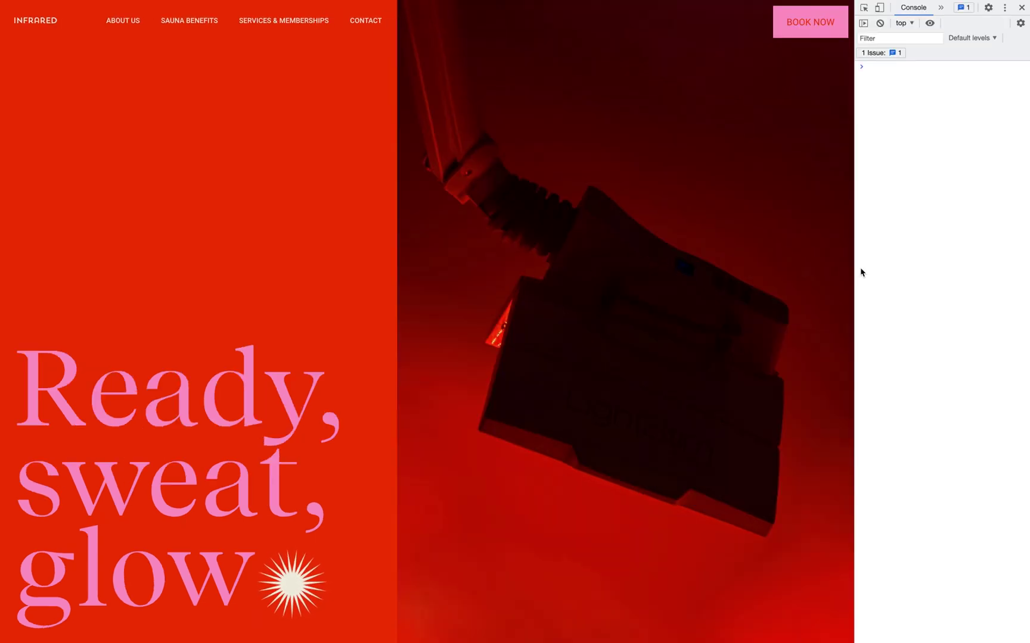
drag(854, 270, 507, 350)
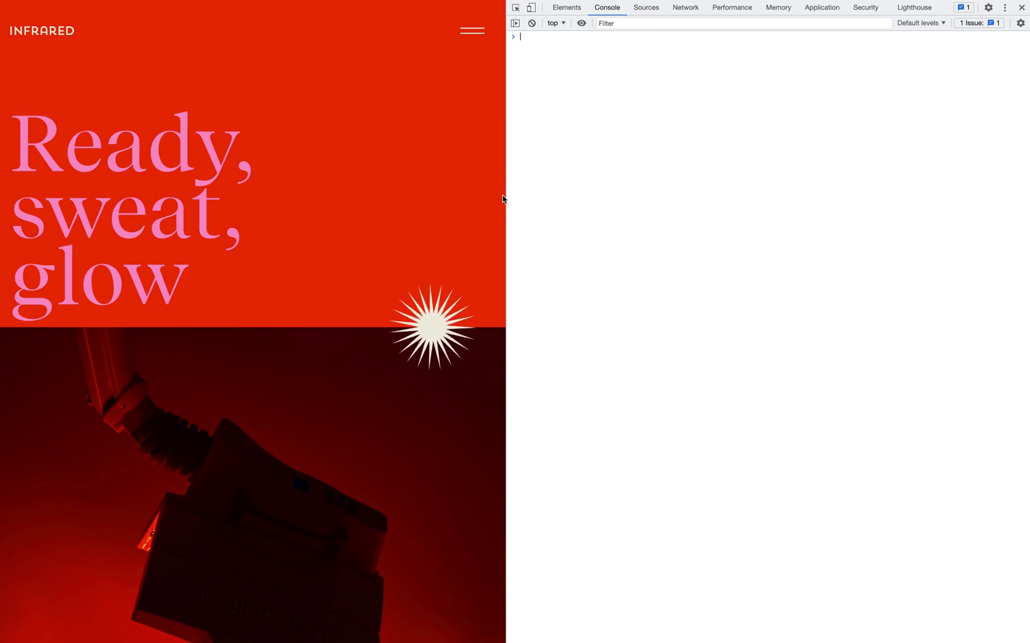
drag(507, 195, 398, 202)
drag(541, 202, 1023, 152)
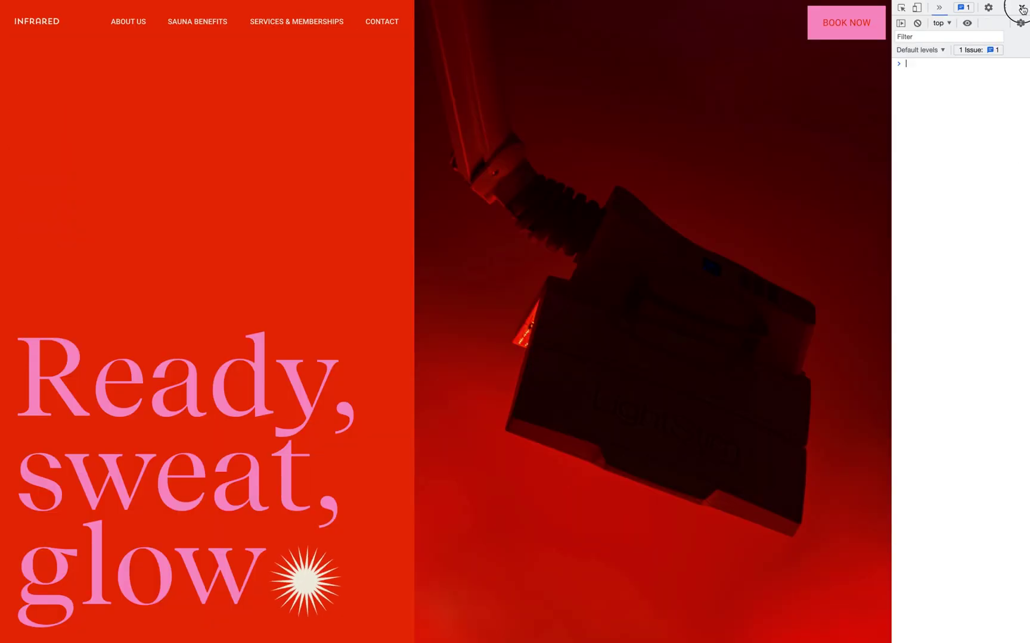
click(1021, 7)
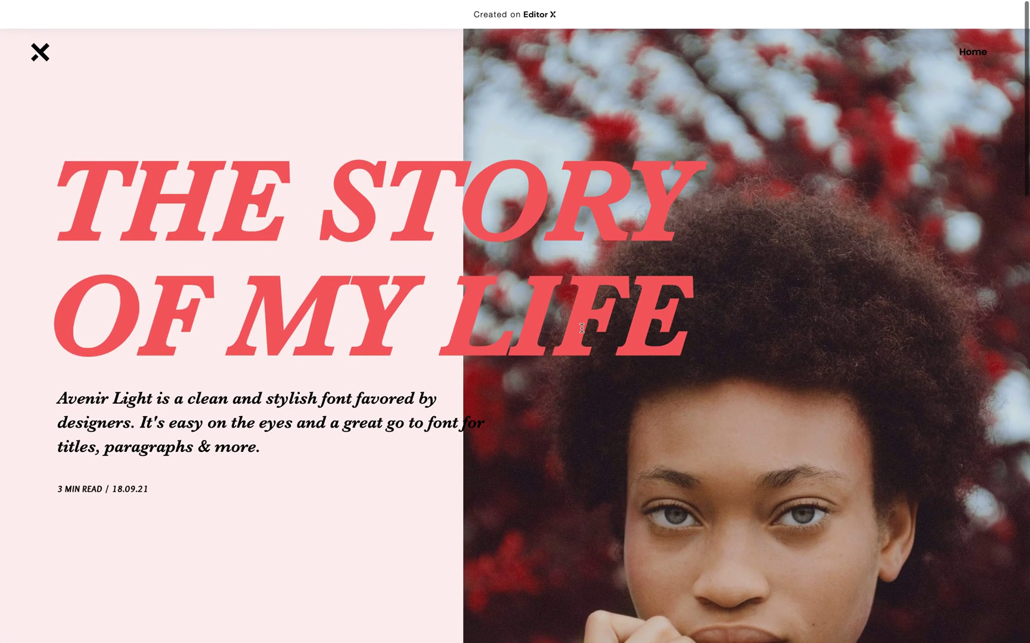
- Review the published article page "The Story of My Life" from its hero section through the body text
scroll(582, 327, down, 5)
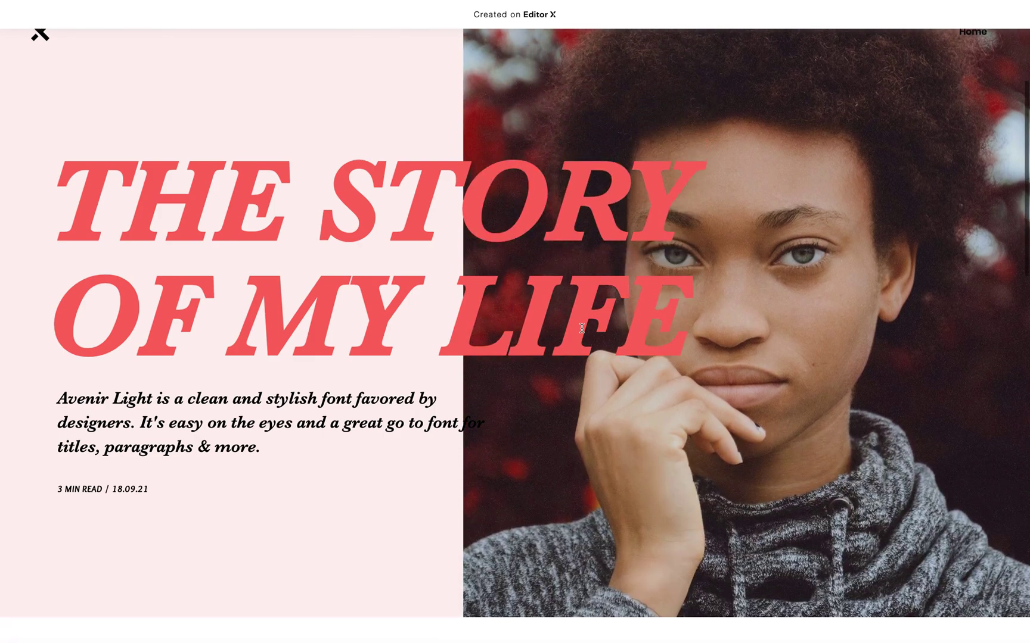
scroll(582, 328, down, 10)
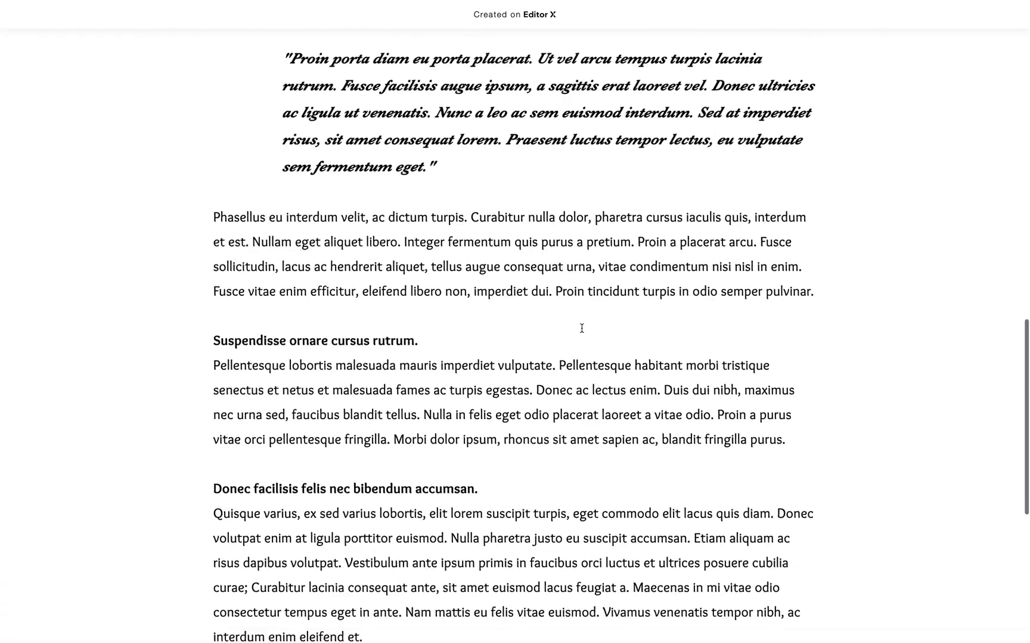
scroll(582, 328, down, 7)
scroll(581, 329, up, 9)
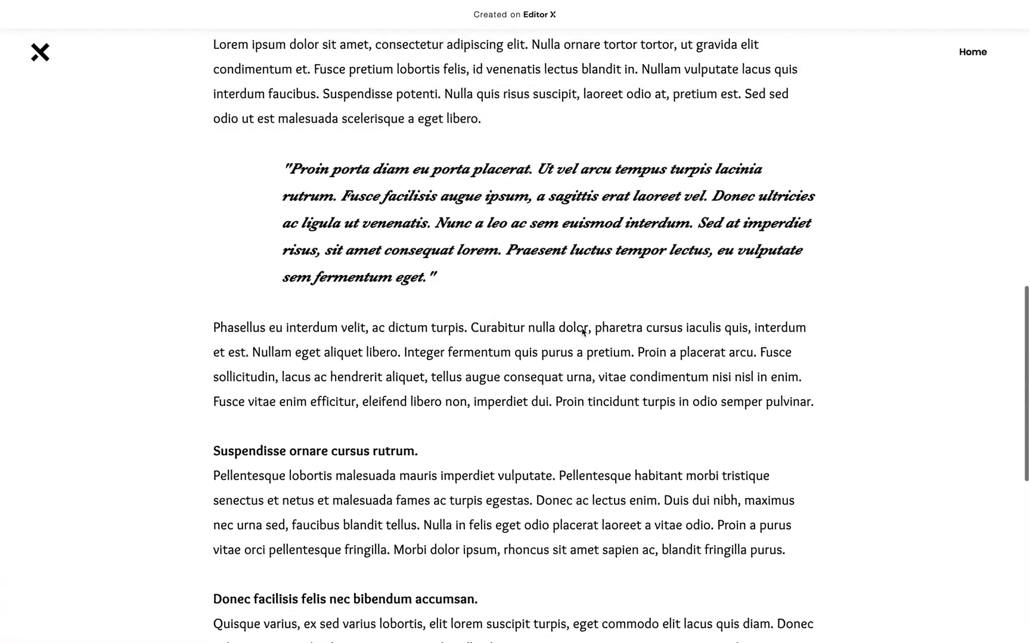
scroll(582, 328, up, 12)
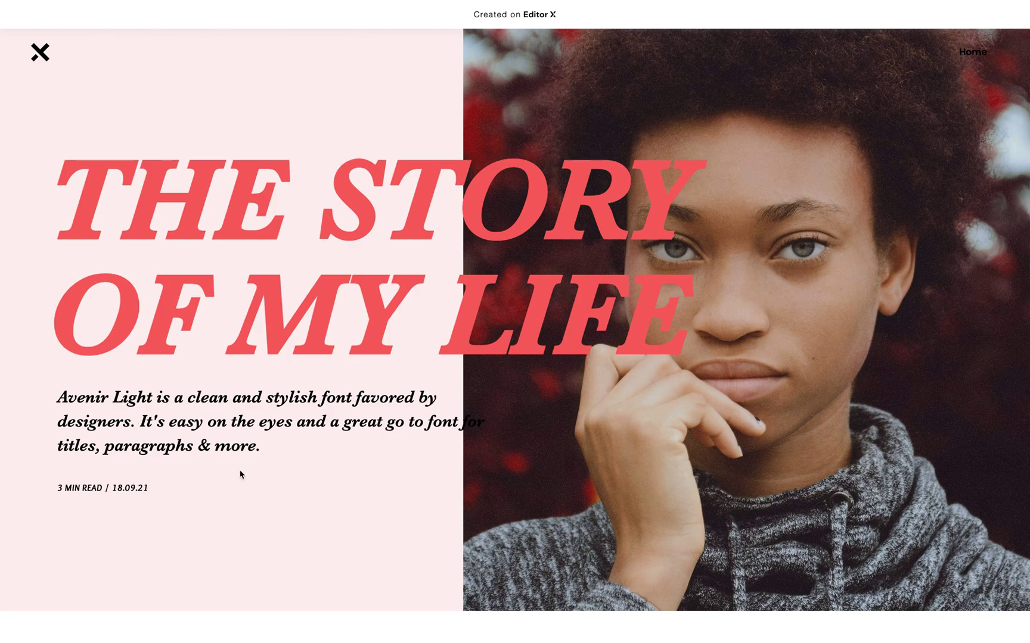
scroll(241, 476, down, 3)
scroll(241, 476, down, 10)
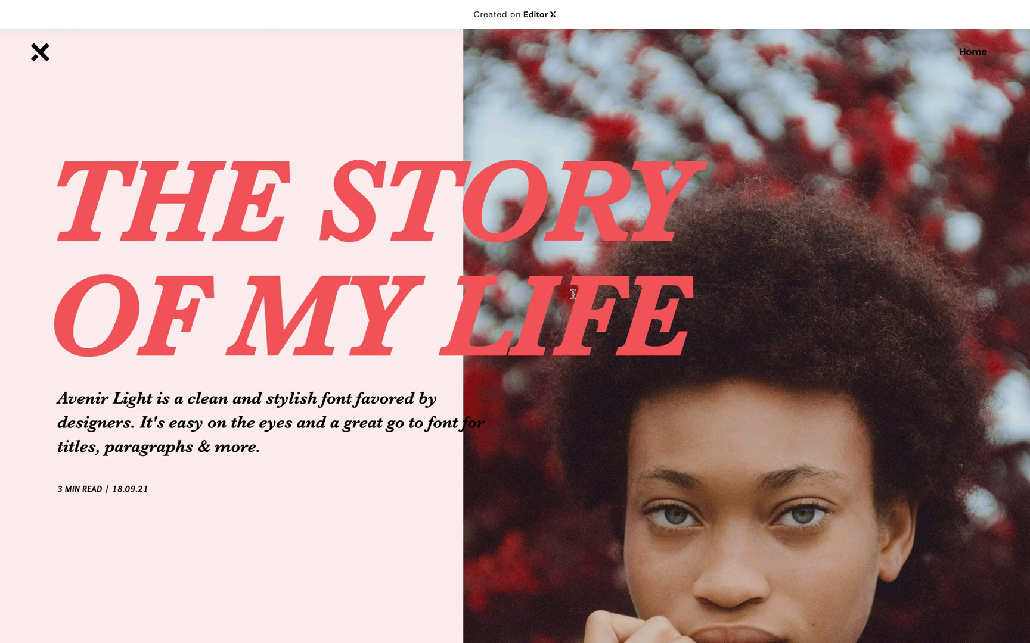
- Check how the article page's large title behaves in a narrower viewport using the developer tools, then close them
key(super+alt+j)
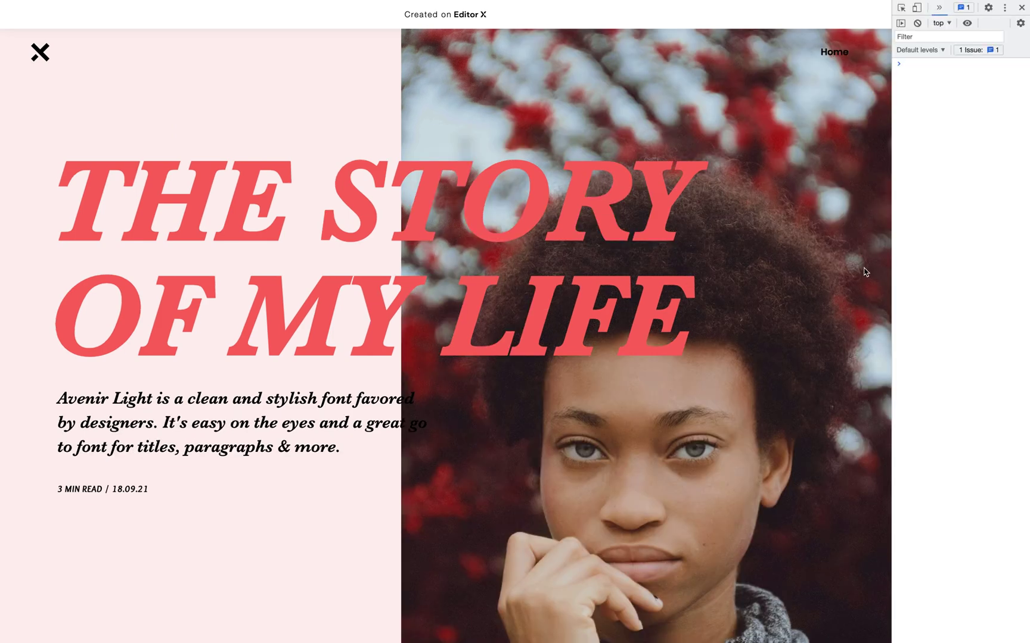
drag(892, 259, 652, 280)
scroll(507, 328, down, 8)
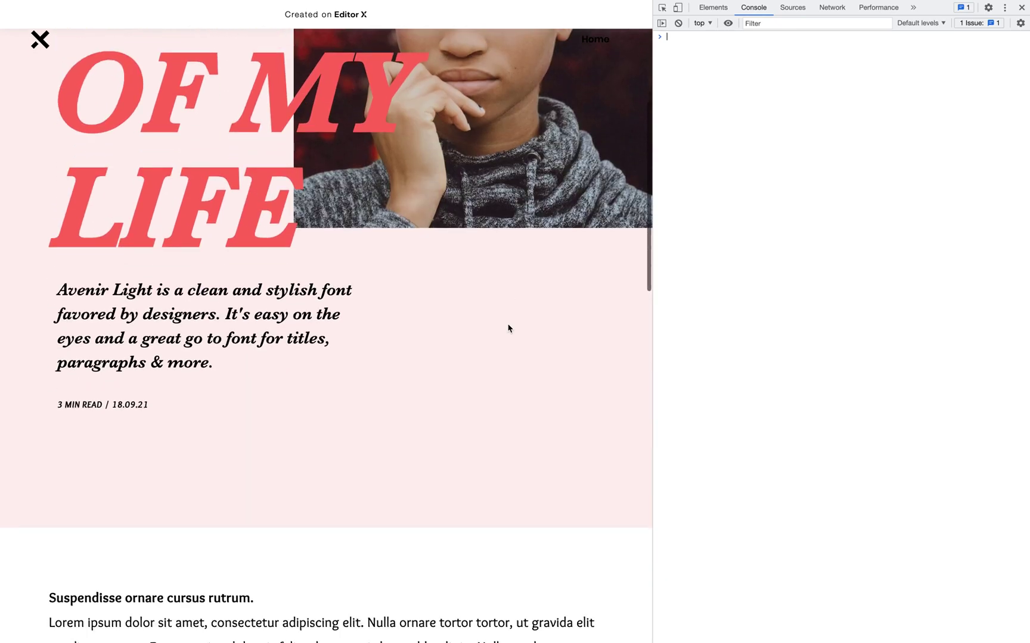
scroll(508, 328, up, 8)
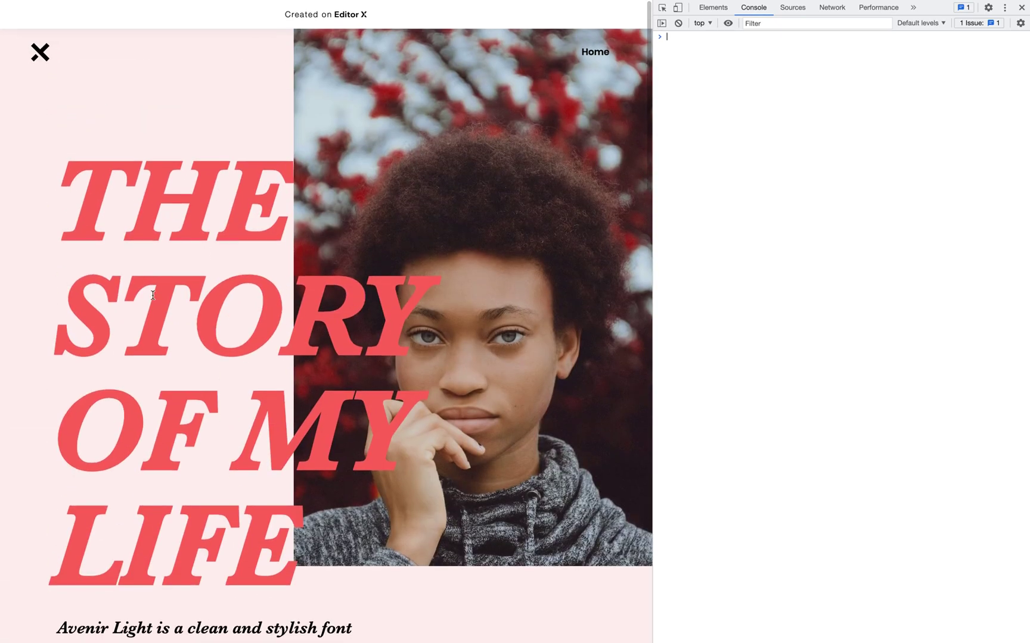
click(1020, 7)
- Switch to Editor X and turn on text scaling for the "THE STORY OF MY LIFE" title
key(ctrl+Left)
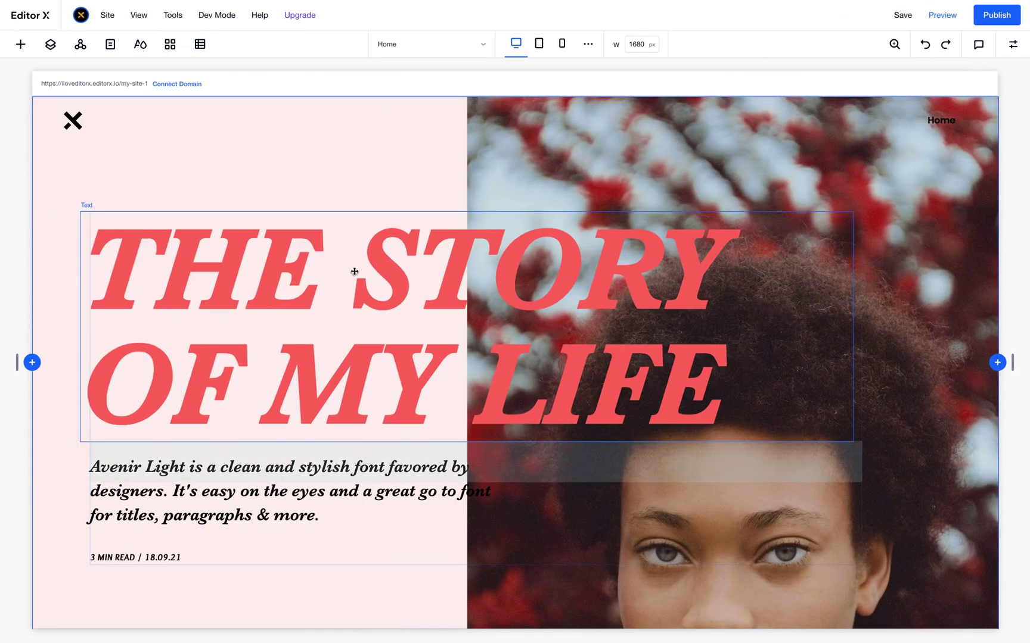
click(289, 290)
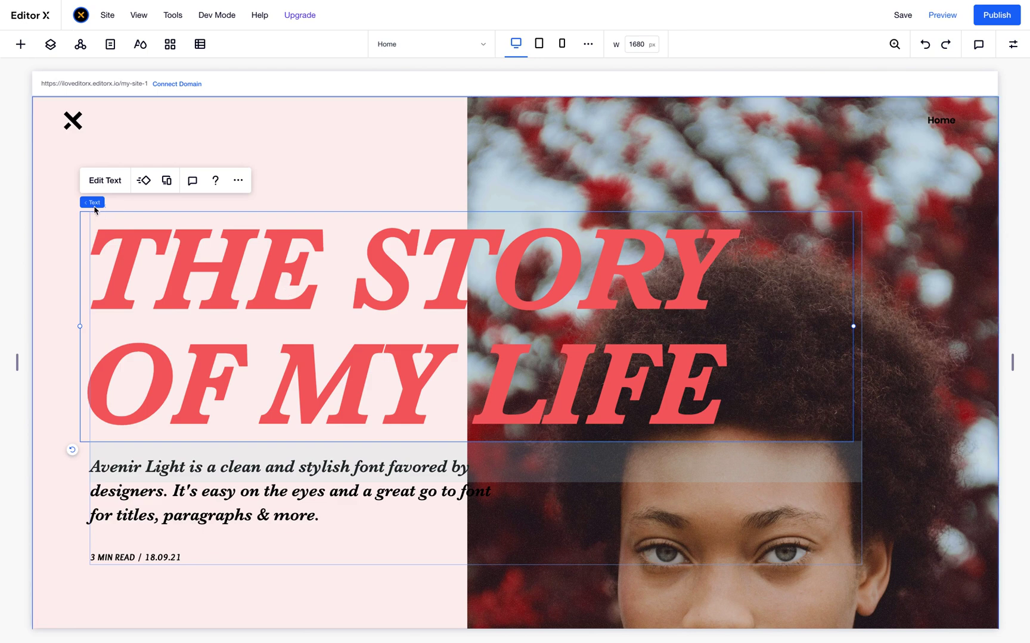
click(102, 180)
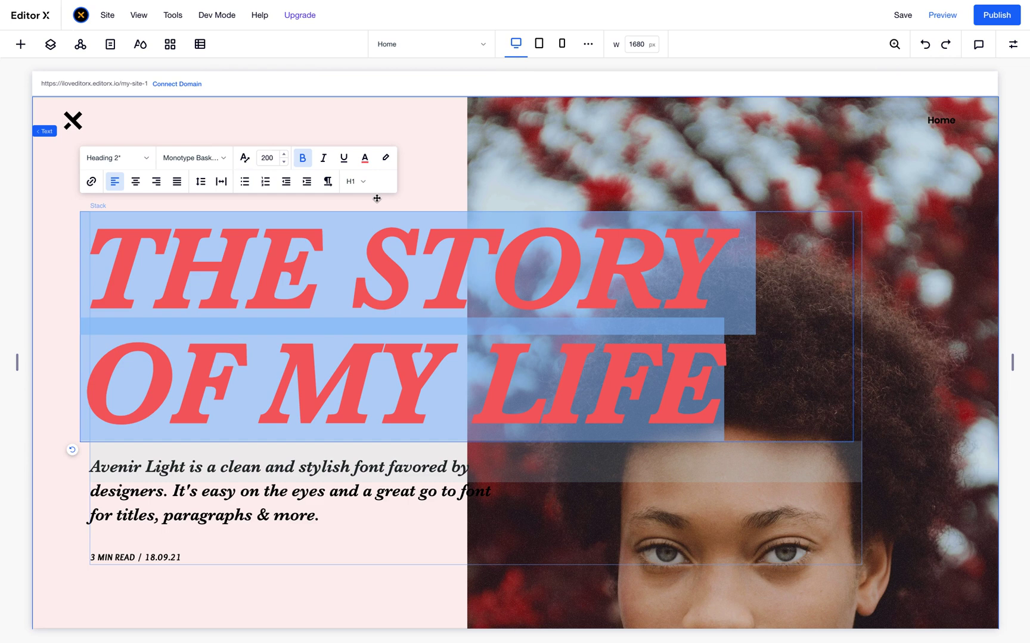
click(245, 159)
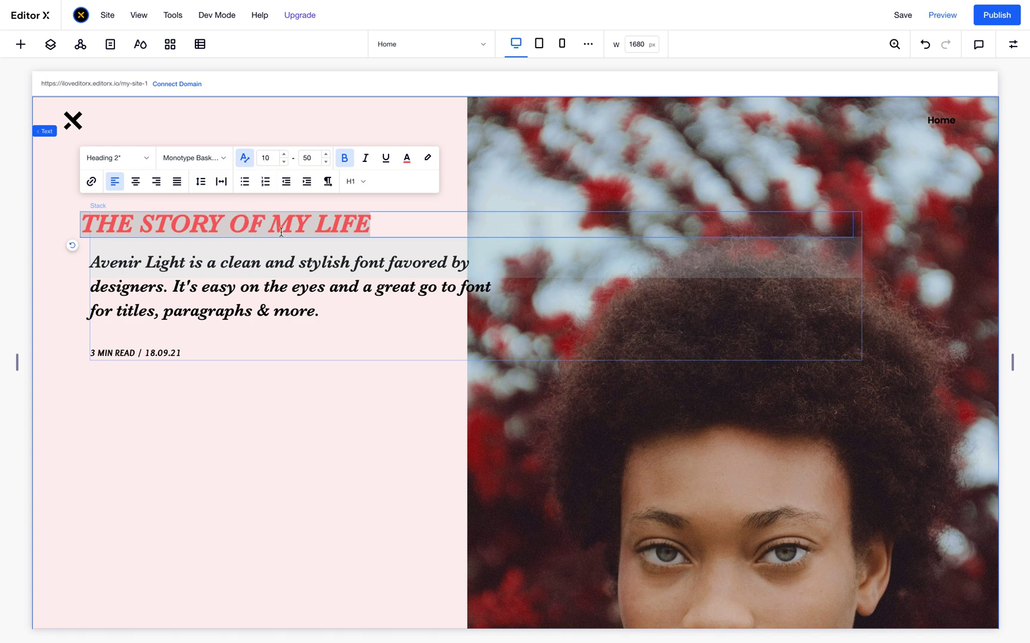
- Examine the scaled title at the mobile breakpoint with the canvas width set to 320 px
click(563, 45)
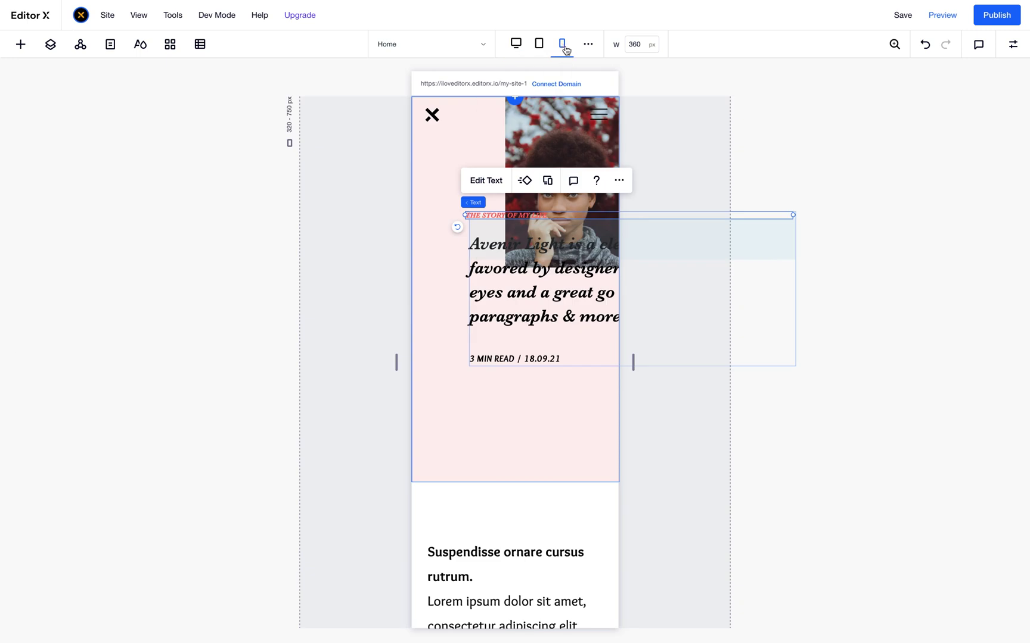
click(637, 45)
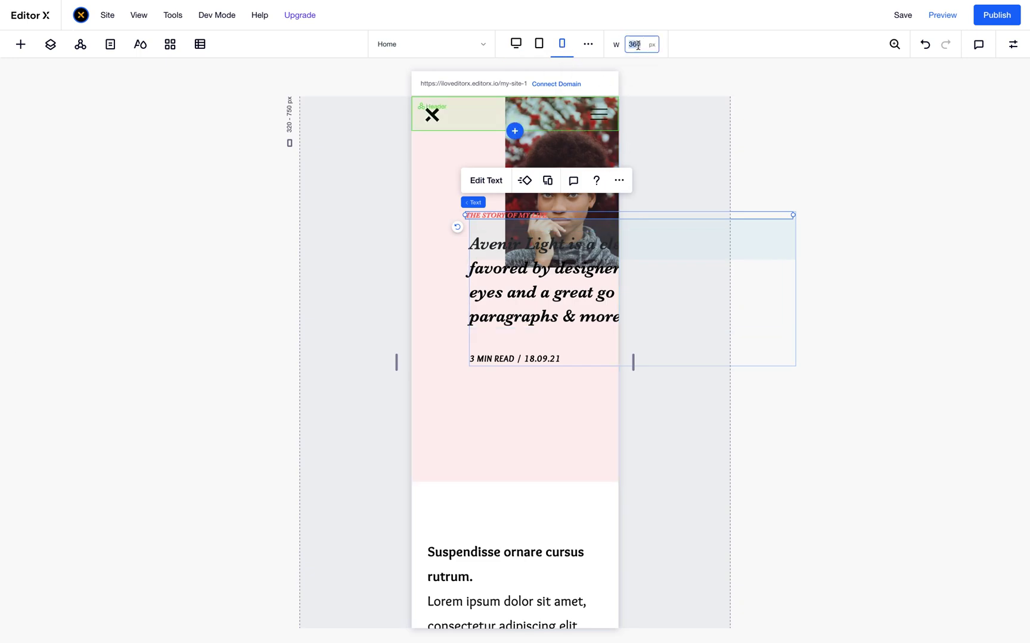
text(320)
key(Return)
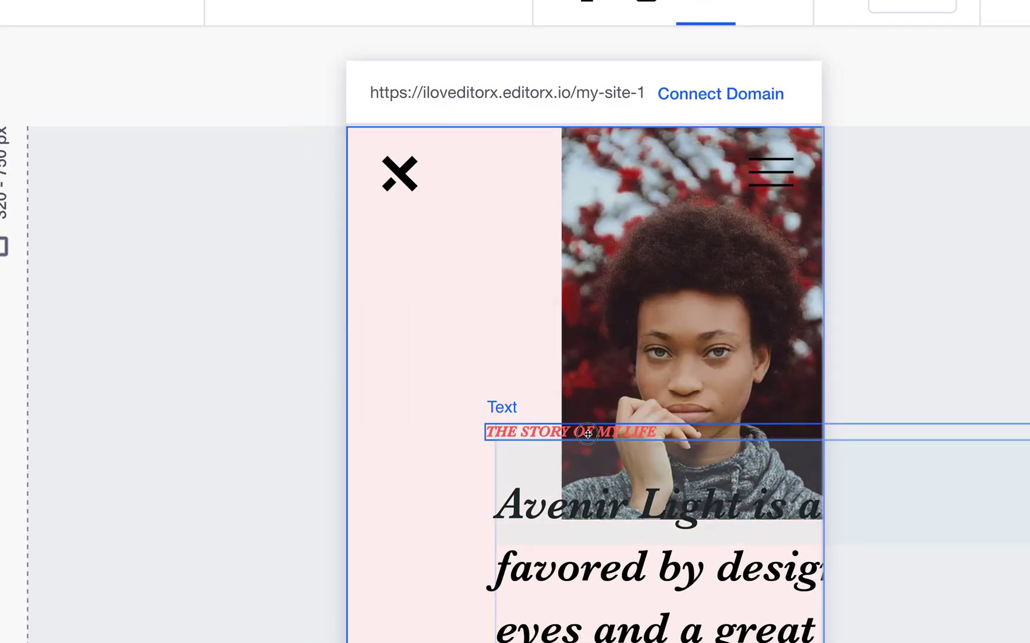
click(537, 375)
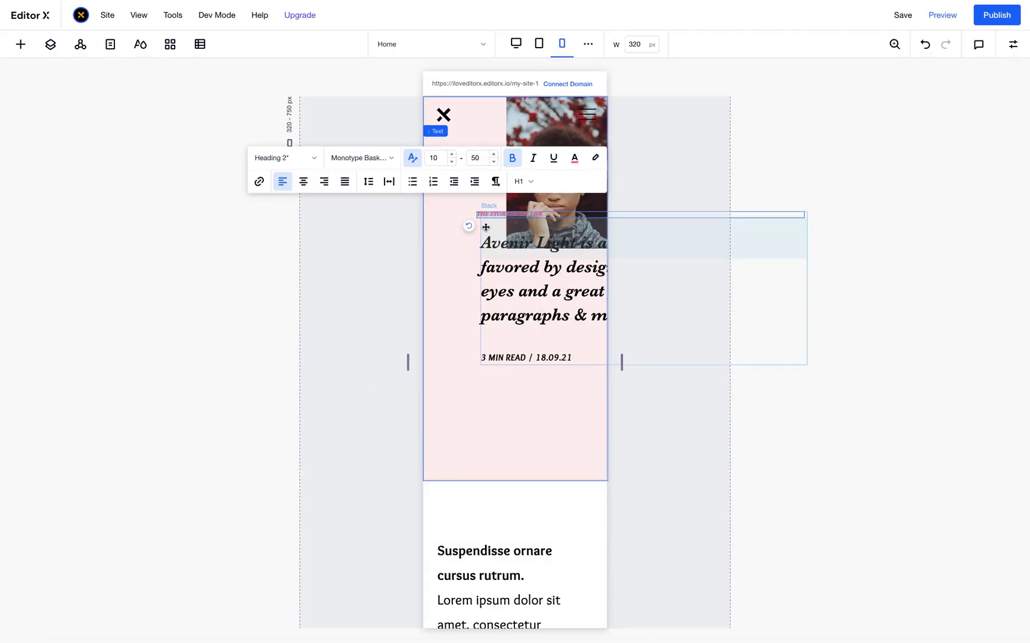
- Set the canvas width to 1920 px and open the title text for editing
click(633, 44)
text(1920)
key(Return)
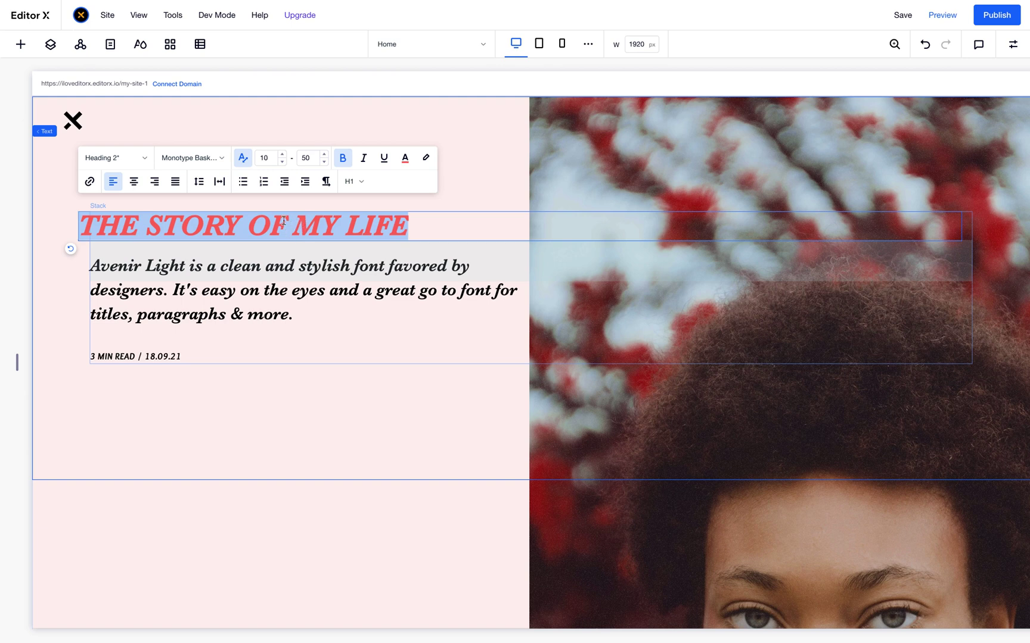
click(345, 341)
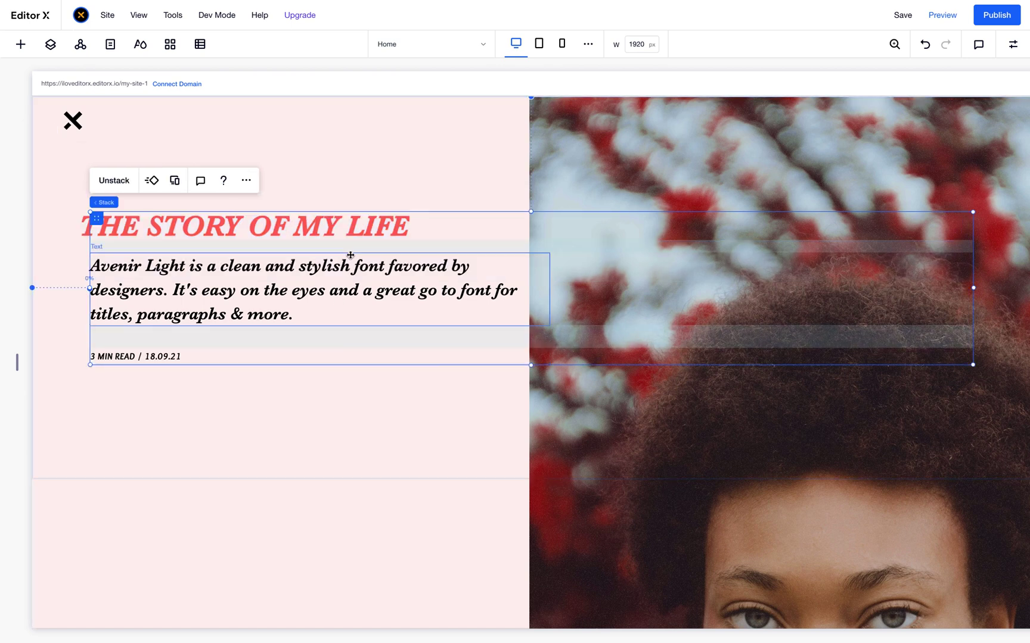
click(341, 225)
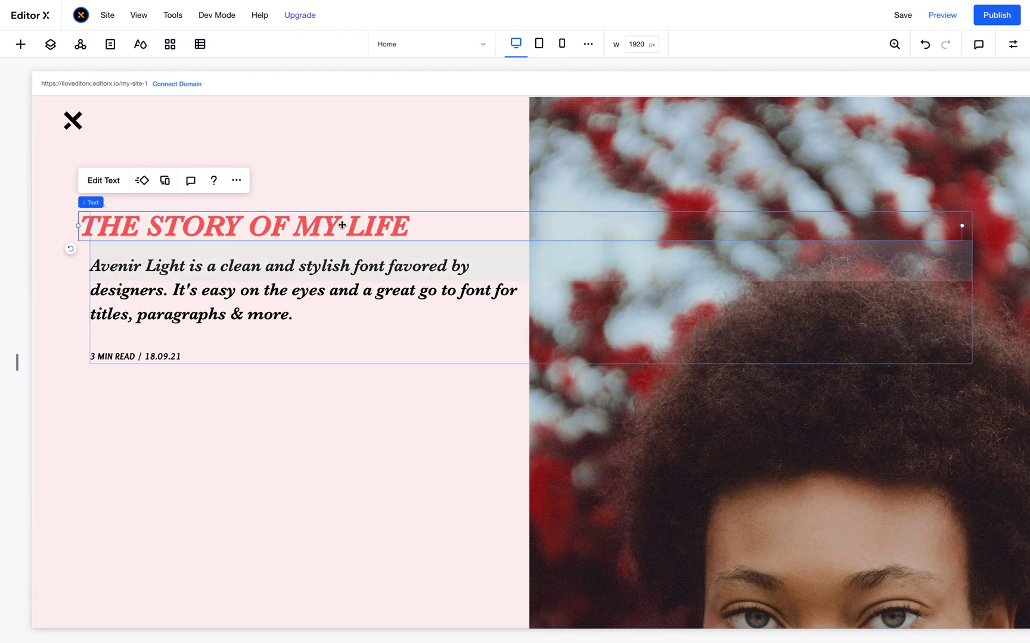
double_click(344, 225)
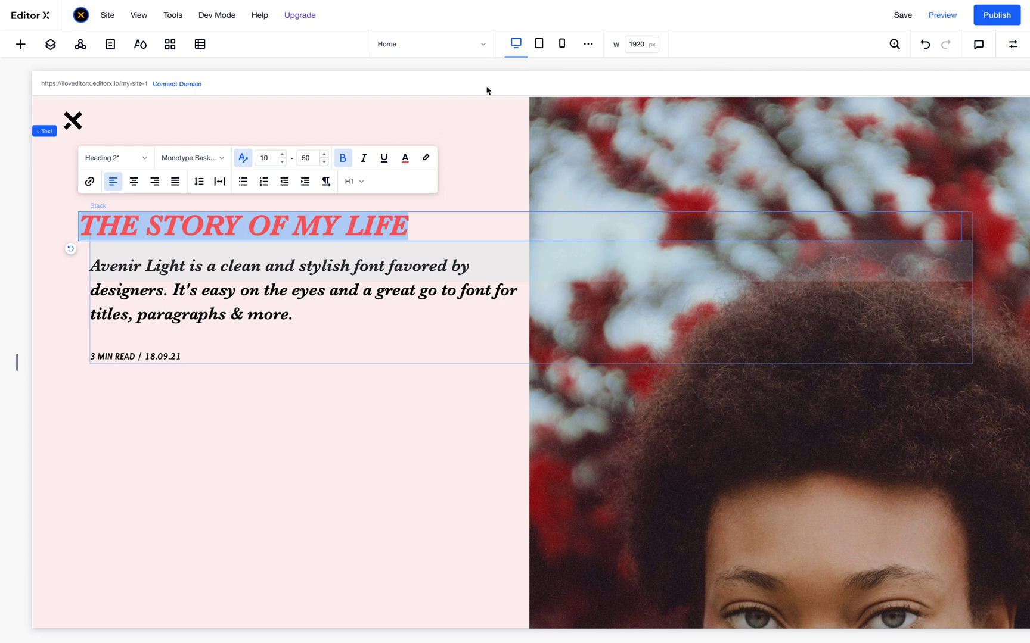
- At the desktop breakpoint, set the maximum scaled font size of the "THE STORY OF MY LIFE" title to 200
click(522, 48)
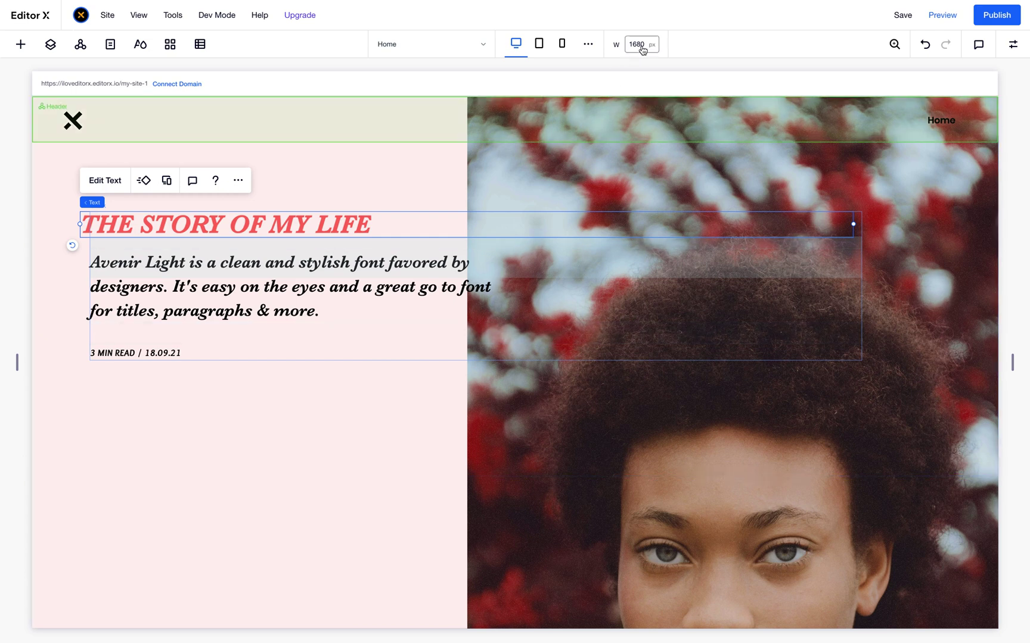
double_click(306, 222)
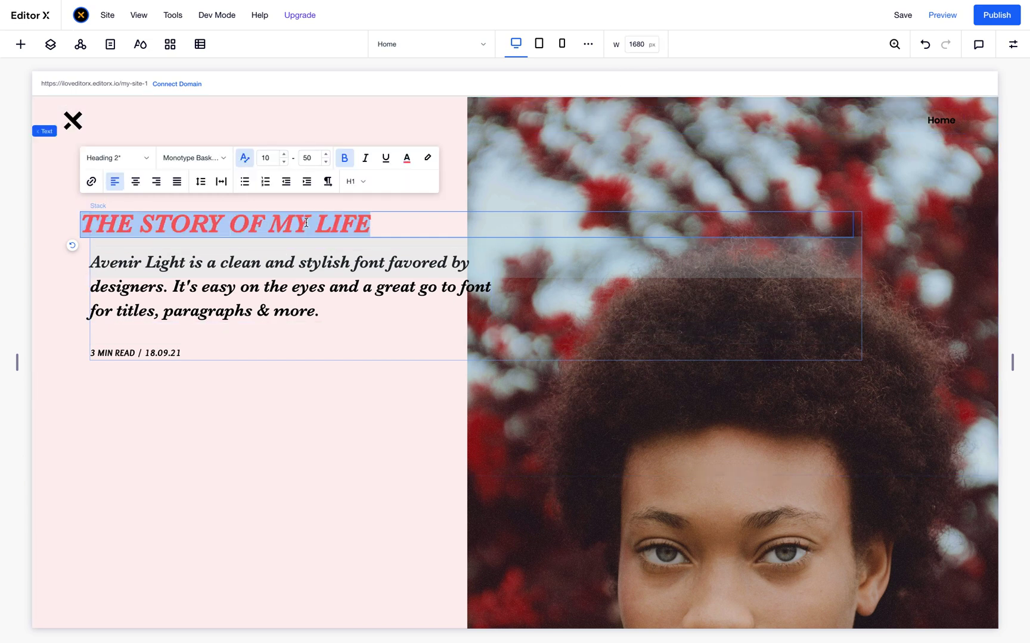
text(200)
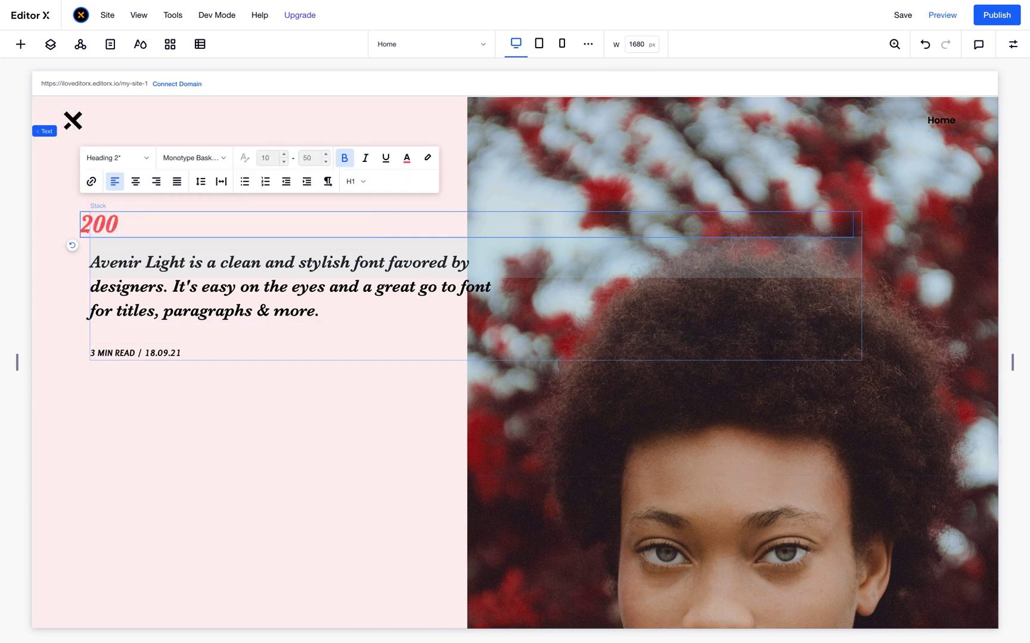
key(ctrl+z)
click(307, 158)
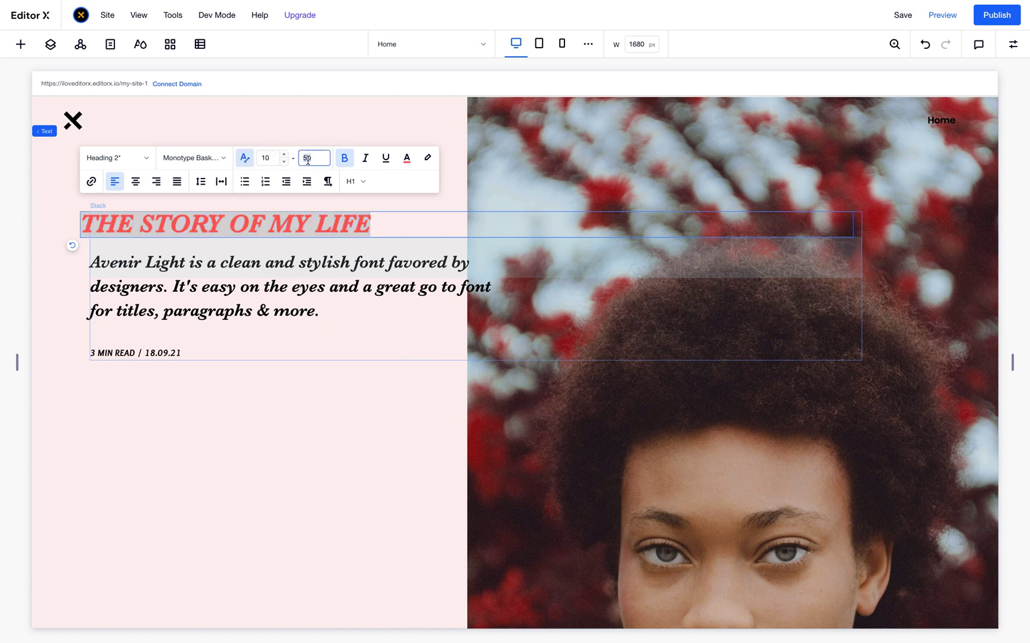
text(200)
key(Return)
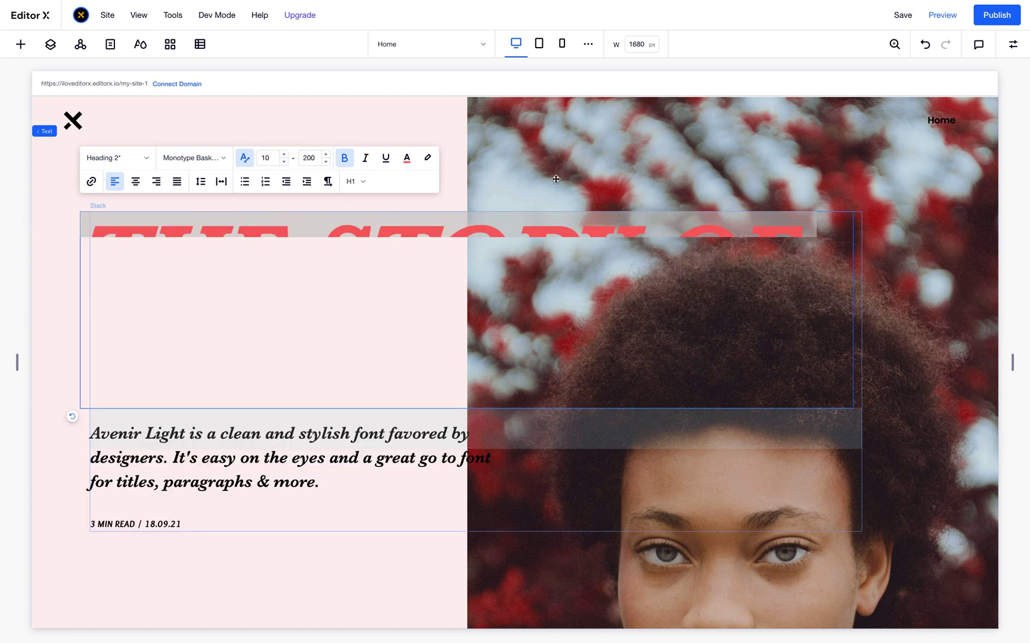
click(565, 139)
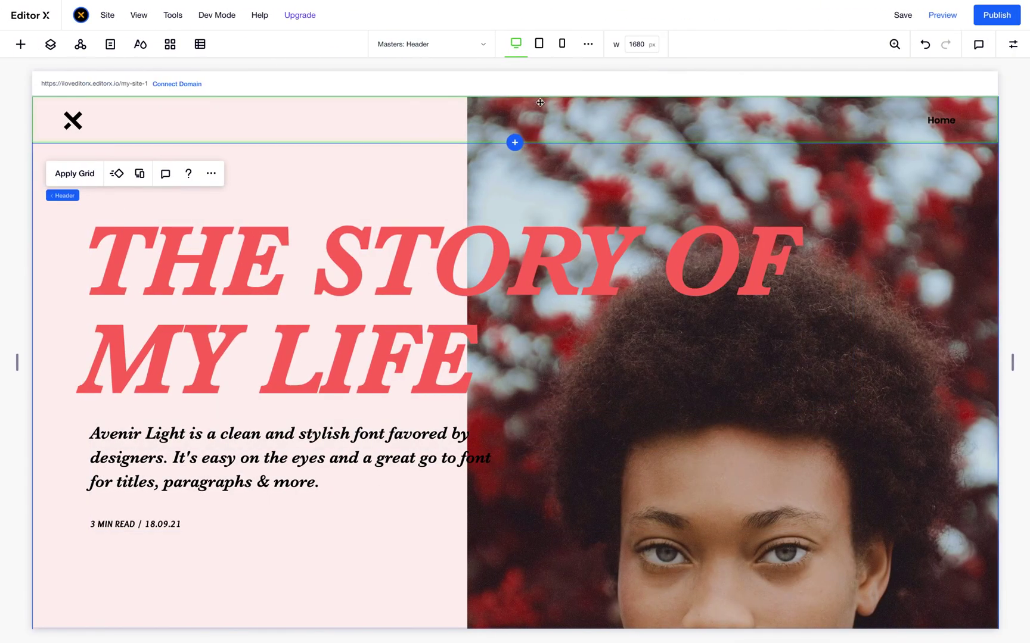
- Review the title's font scale range, then narrow the desktop canvas to about 1422 px to examine how the title scales
click(338, 241)
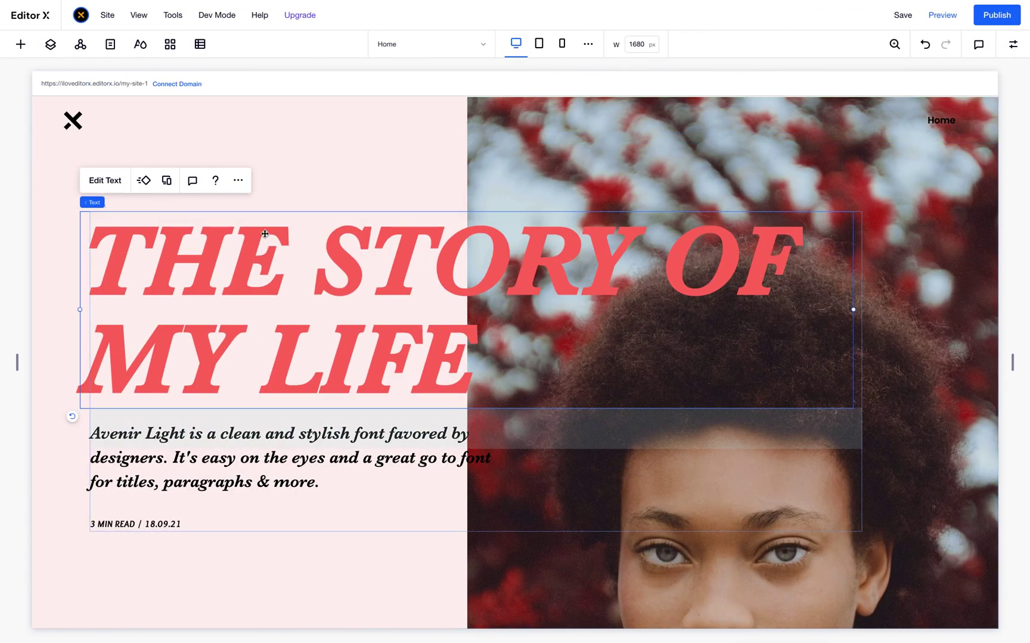
click(113, 186)
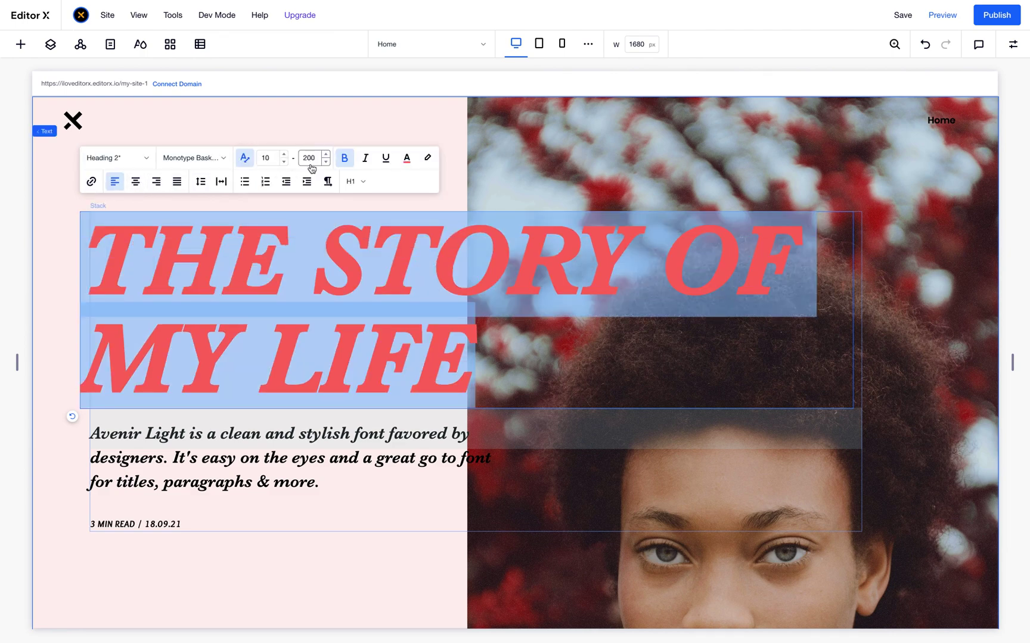
click(634, 48)
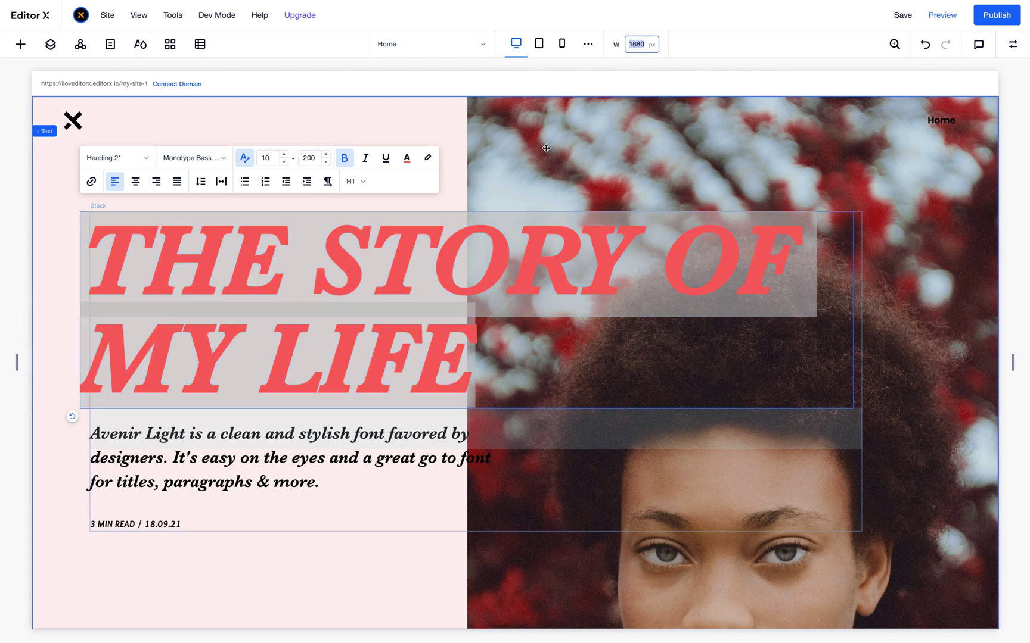
key(Return)
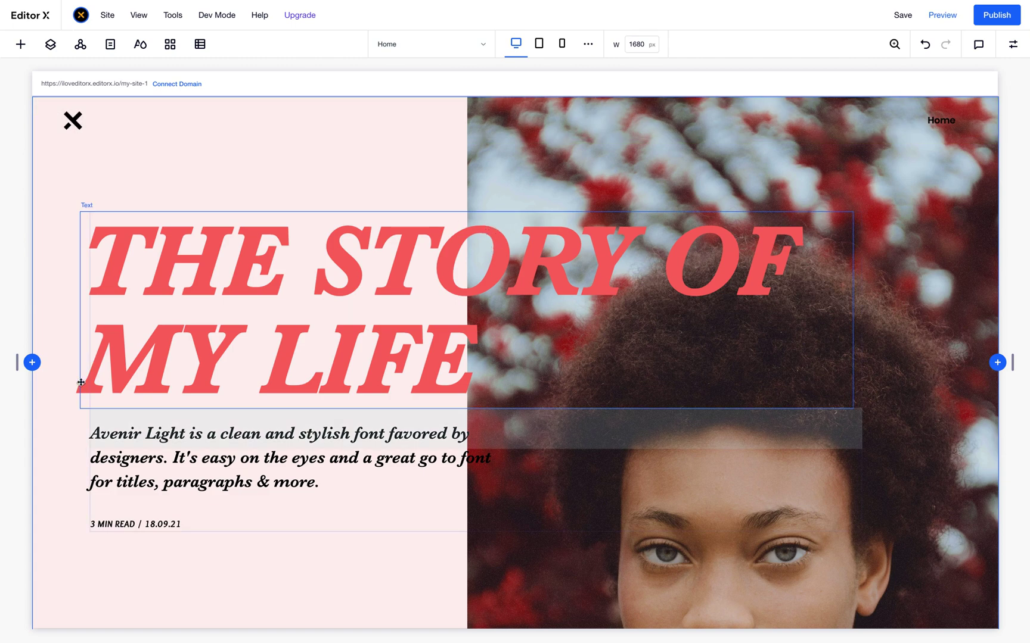
drag(16, 363, 92, 364)
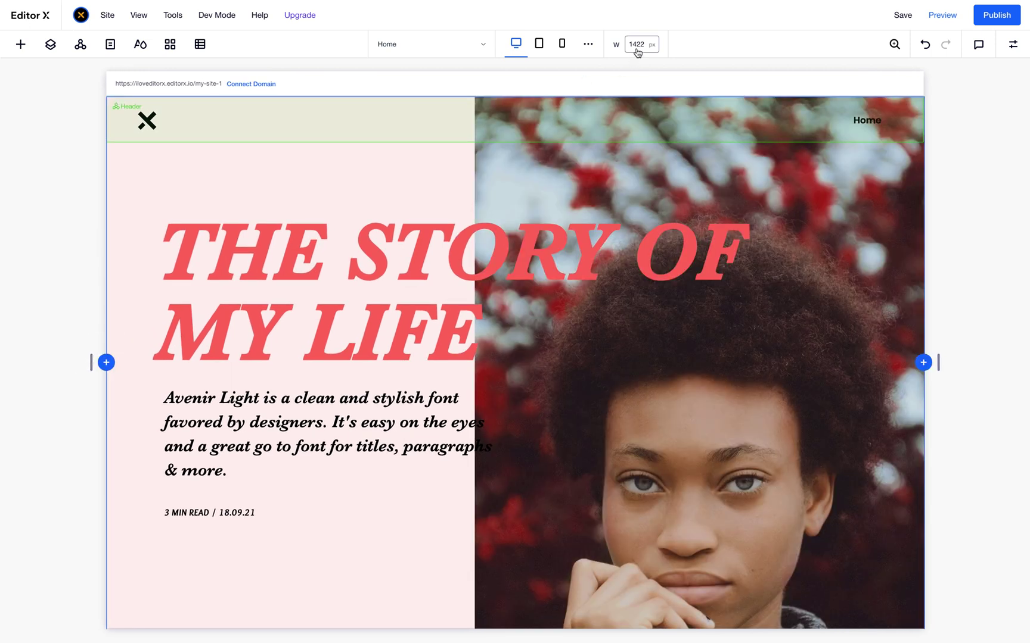
- Set the canvas width to 1920 px and raise the title's maximum scaled font size to 220
click(636, 45)
text(1920)
key(Return)
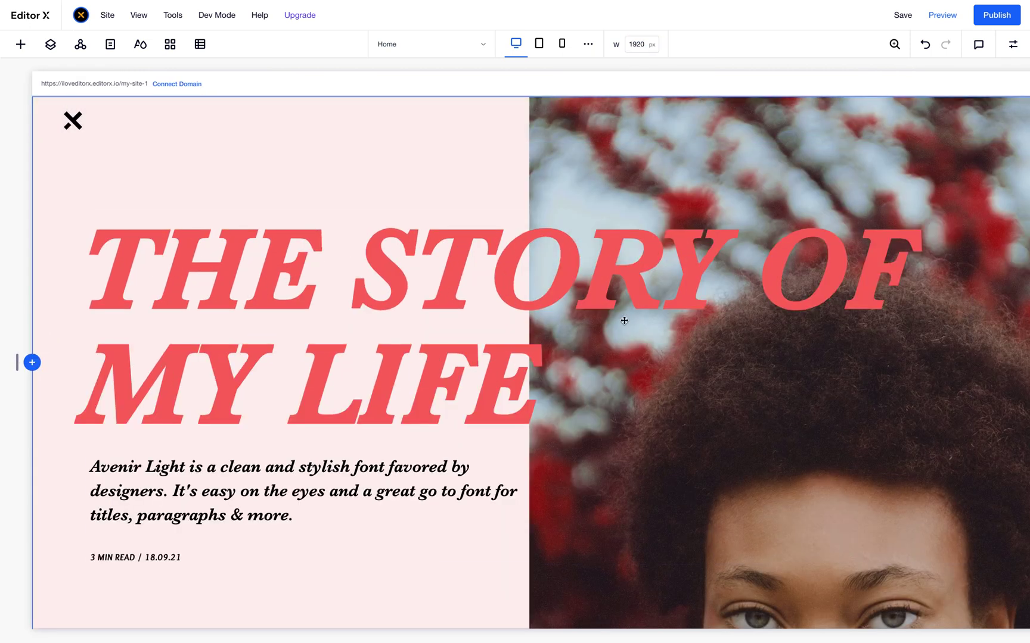
click(462, 345)
click(108, 183)
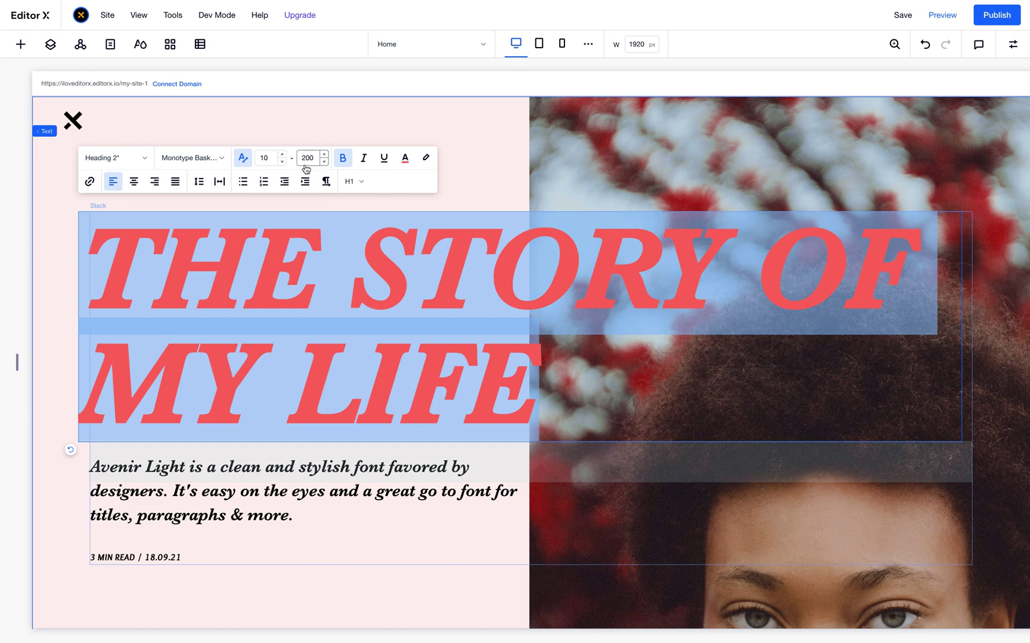
click(746, 255)
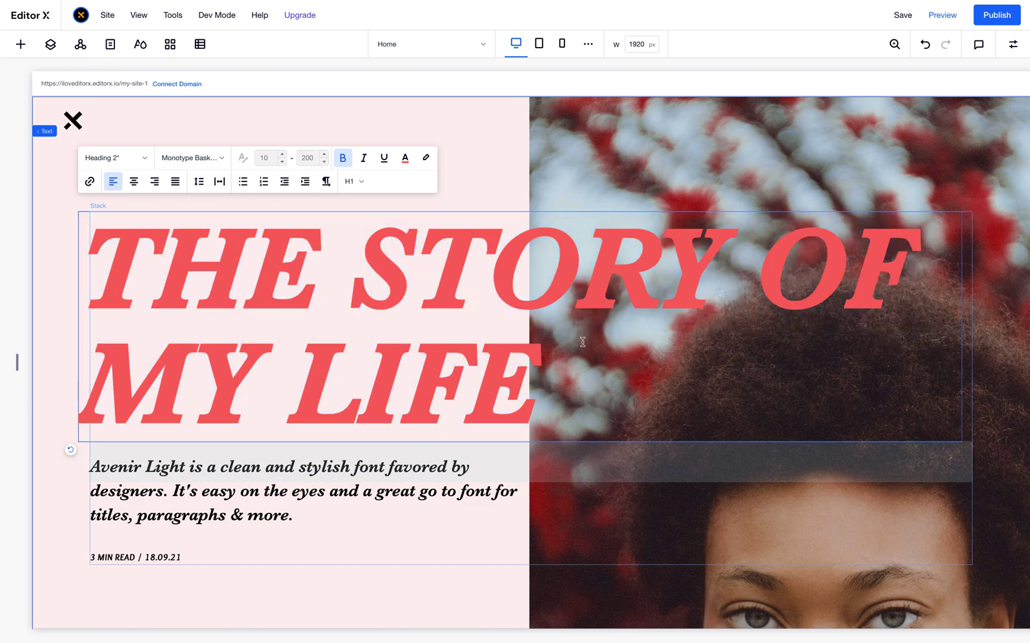
key(ctrl+a)
click(309, 158)
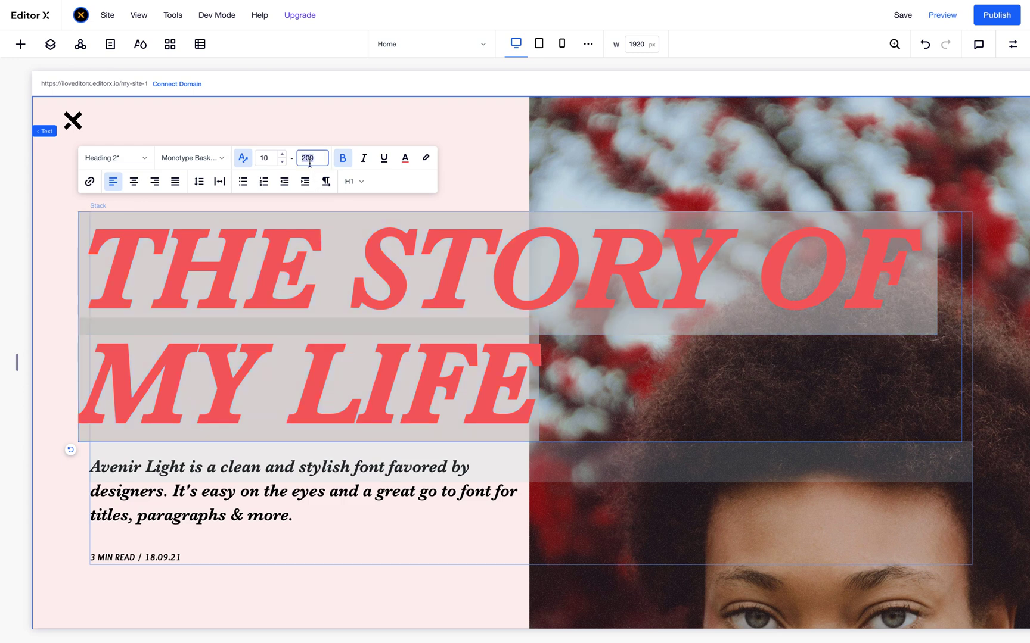
text(2)
key(Return)
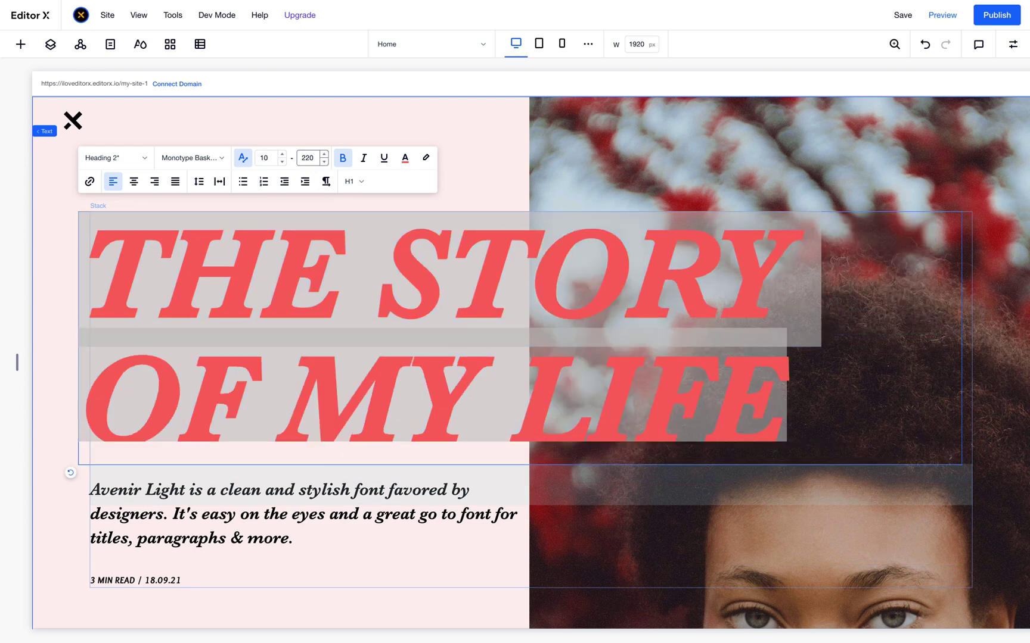
click(618, 179)
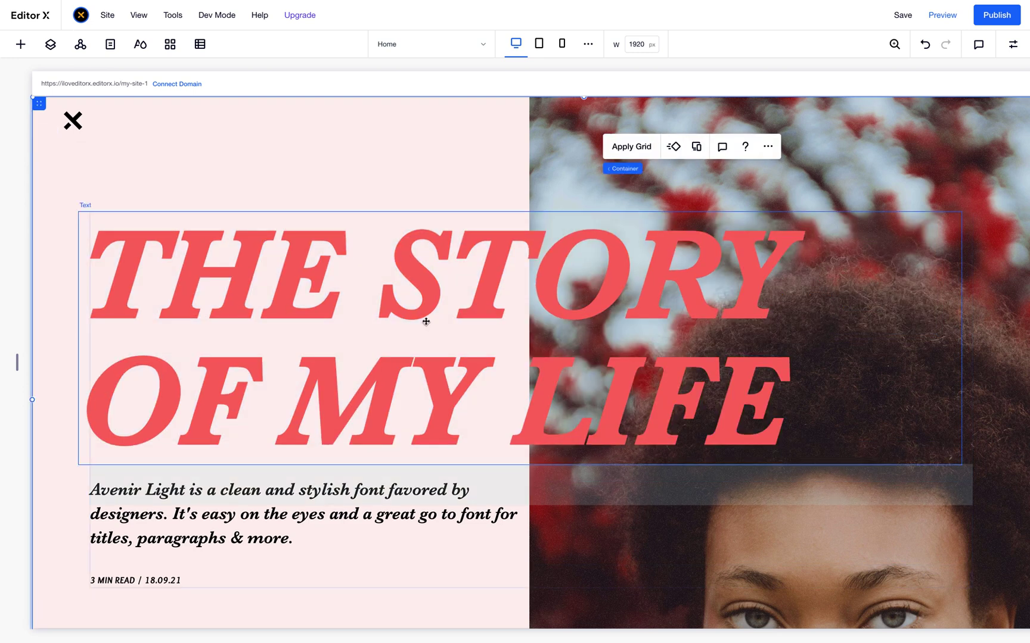
- Compare the title at the tablet and mobile breakpoints, then return to the desktop breakpoint with a canvas width of 1920 px
click(557, 324)
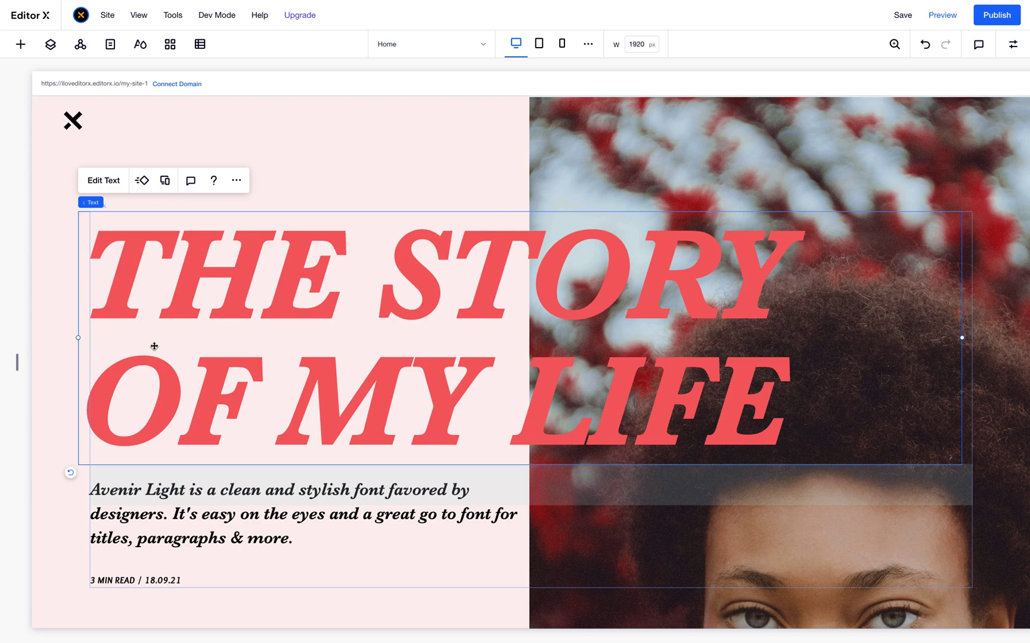
click(538, 48)
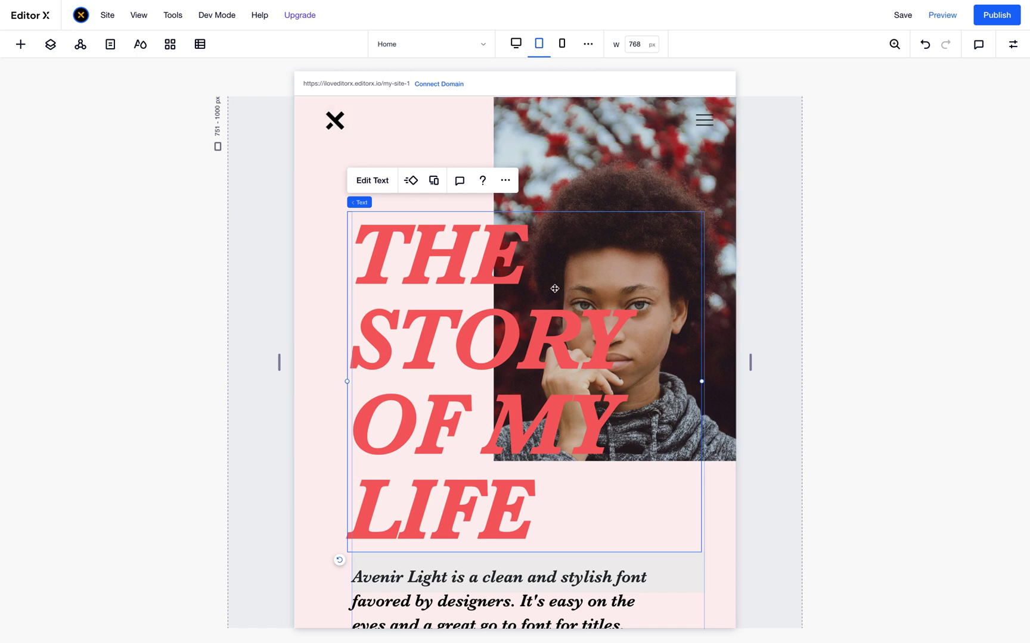
click(562, 45)
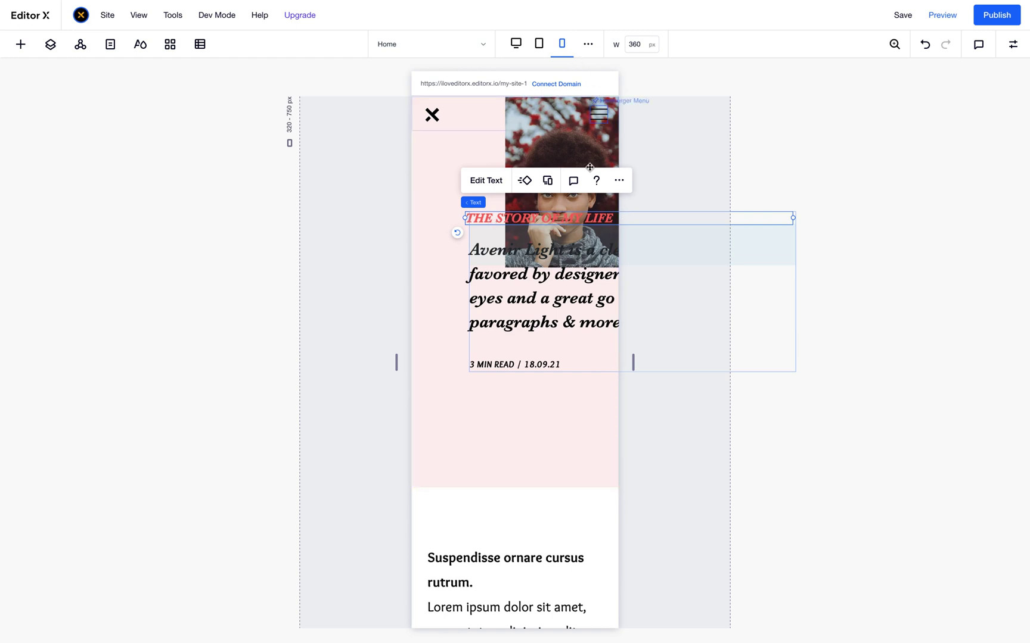
click(539, 43)
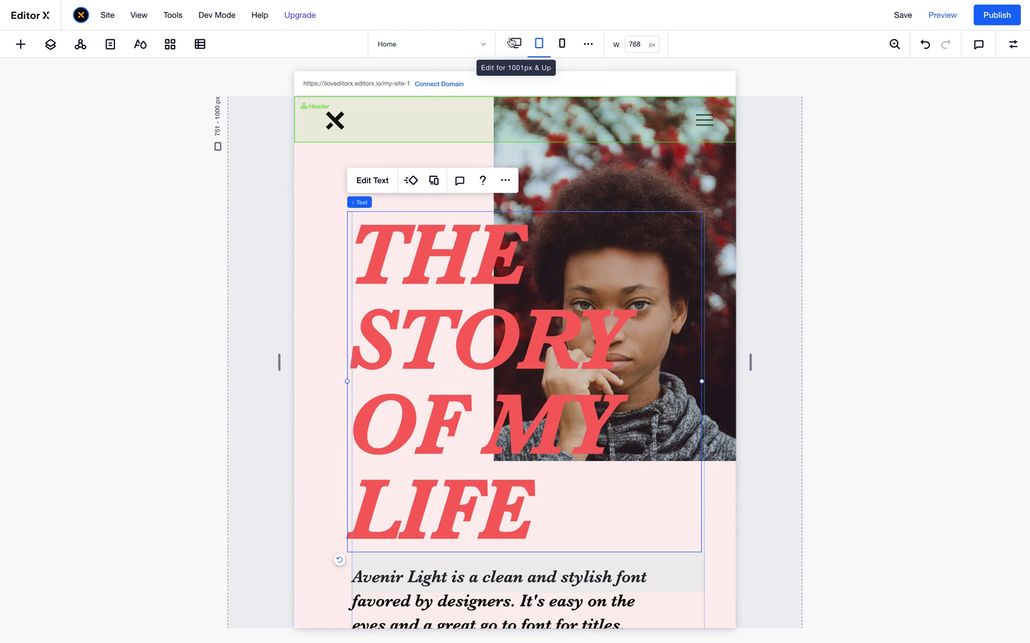
click(512, 44)
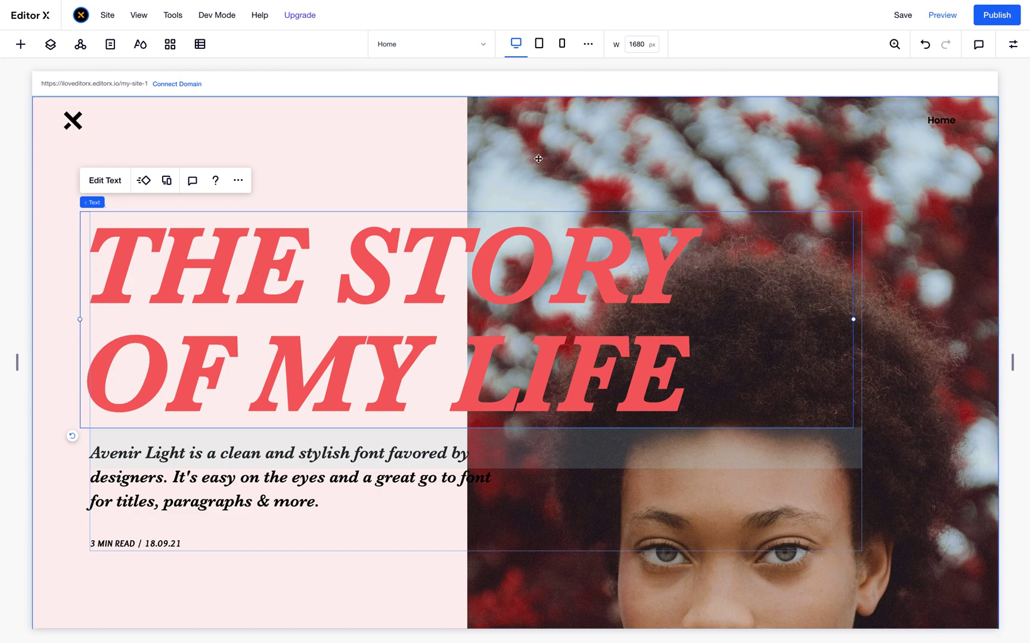
click(639, 44)
text(1920)
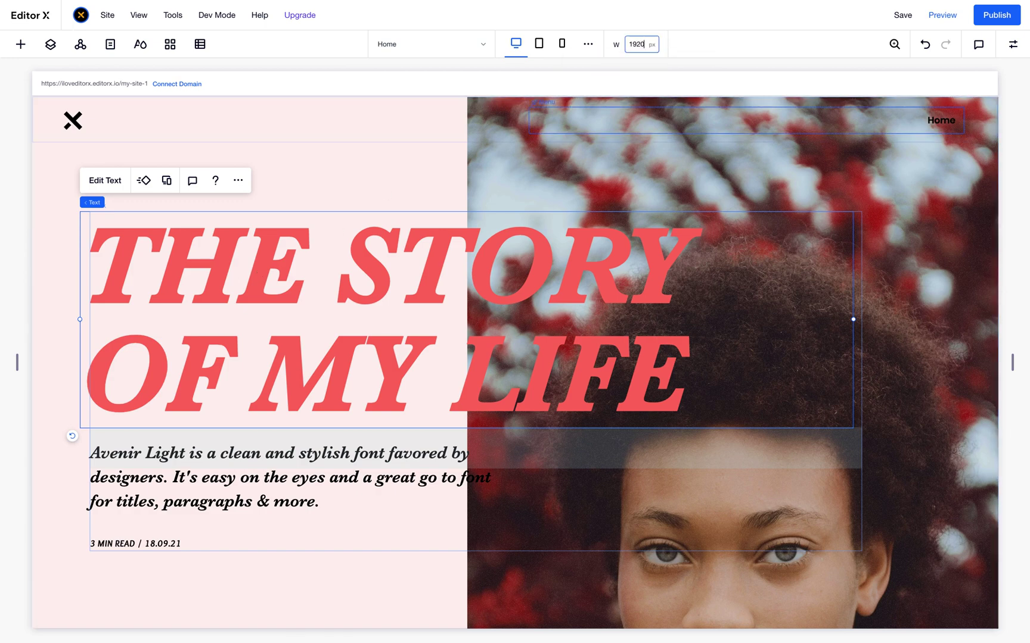
key(Return)
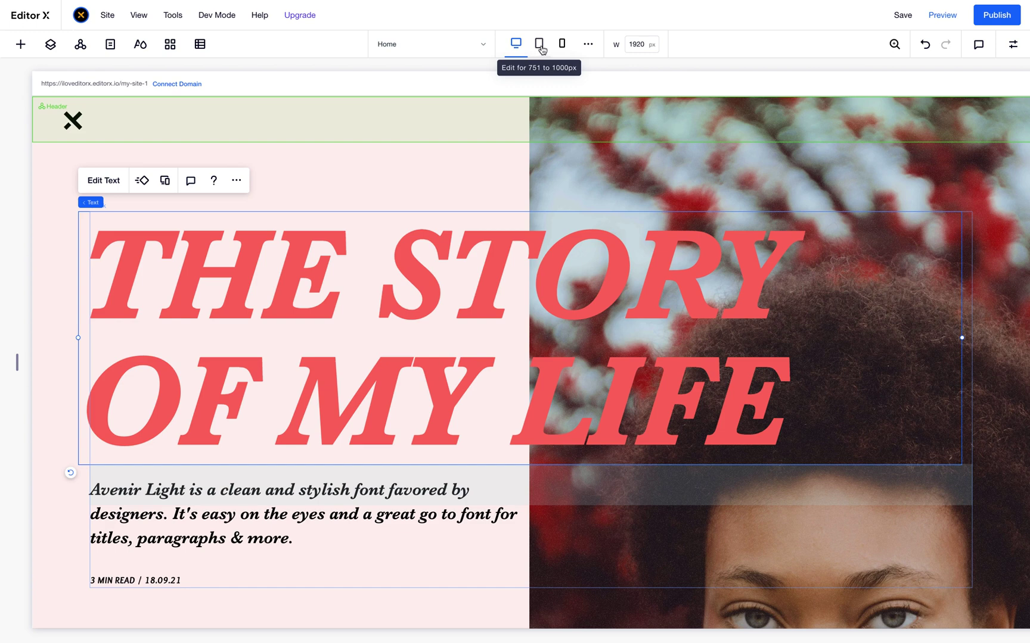
- Check the page's breakpoint ranges, then view the desktop layout at its smallest canvas width, 1001 px
click(588, 44)
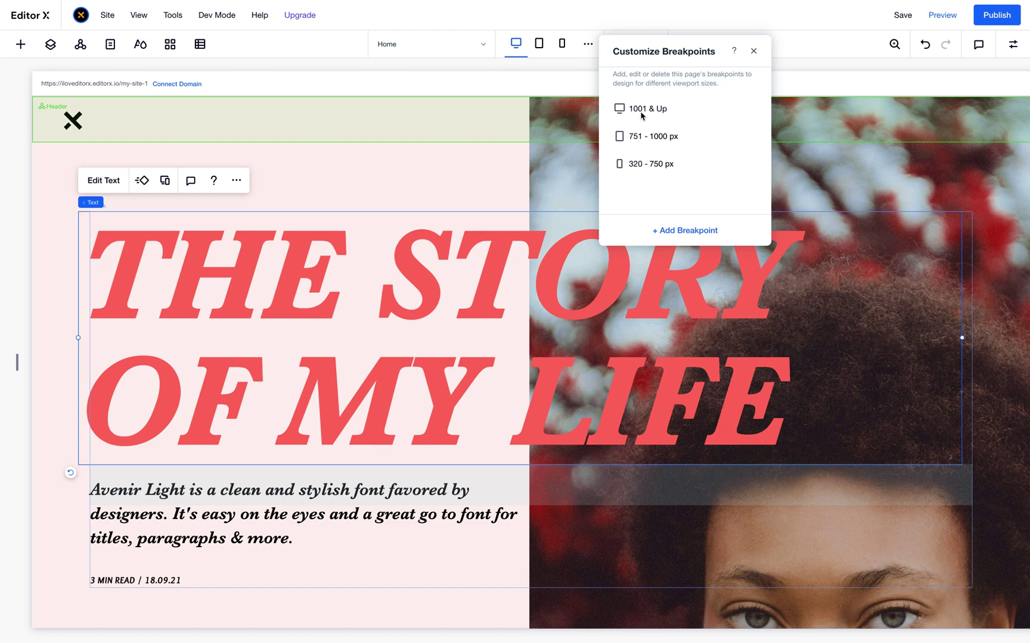
click(753, 50)
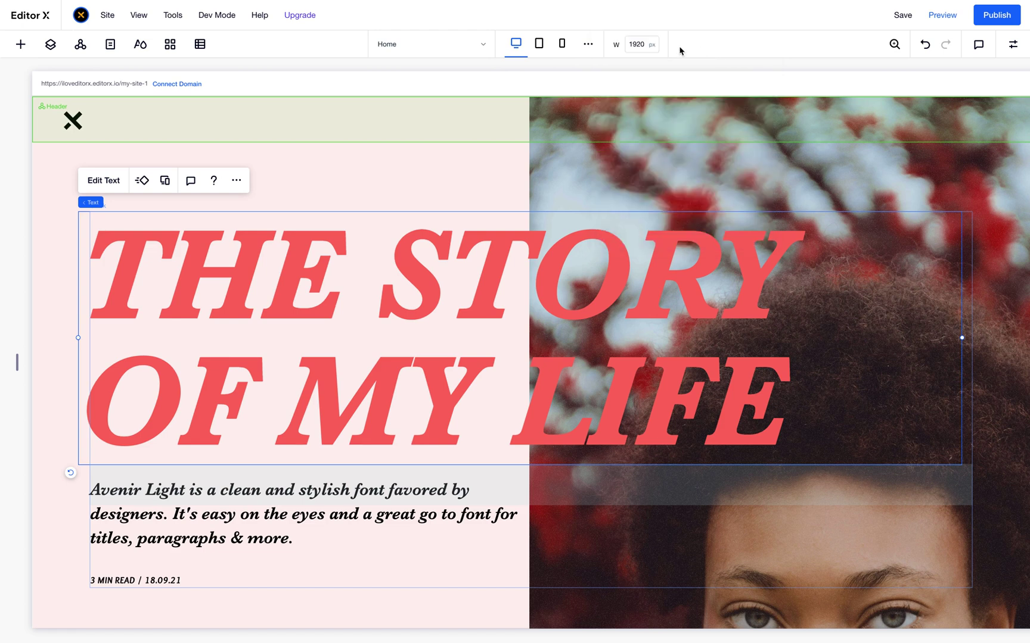
click(643, 45)
text(1001)
key(Return)
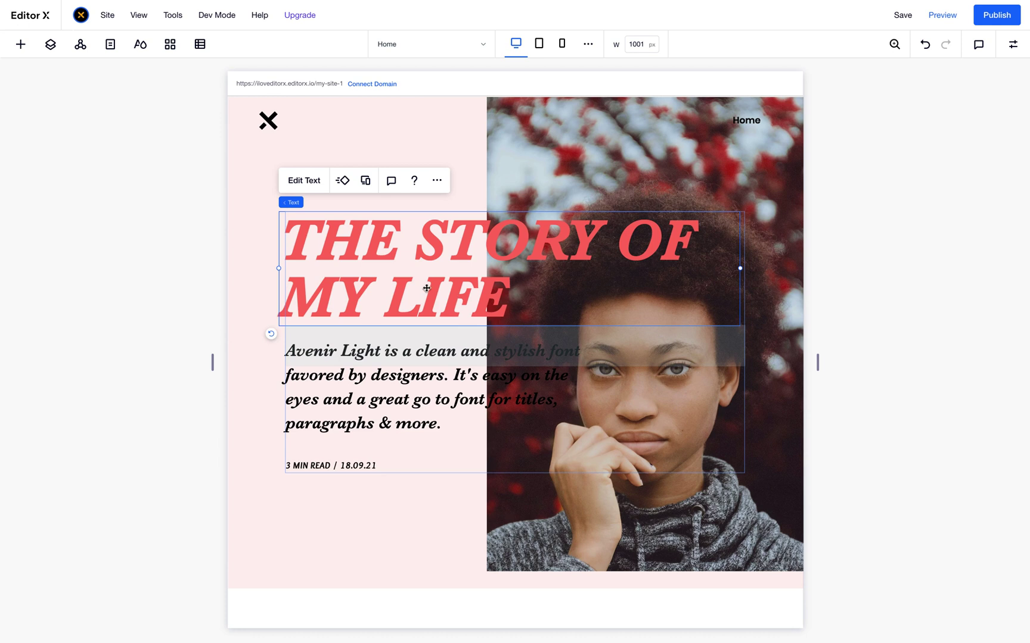
- Set the title's minimum scaled font size to 40 at the desktop breakpoint
click(311, 181)
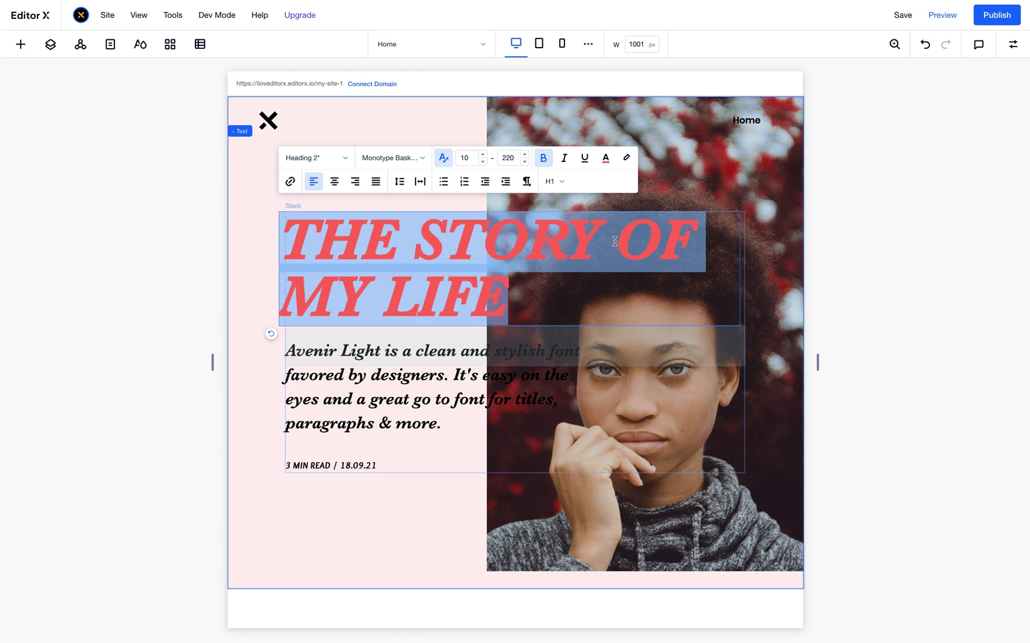
click(466, 161)
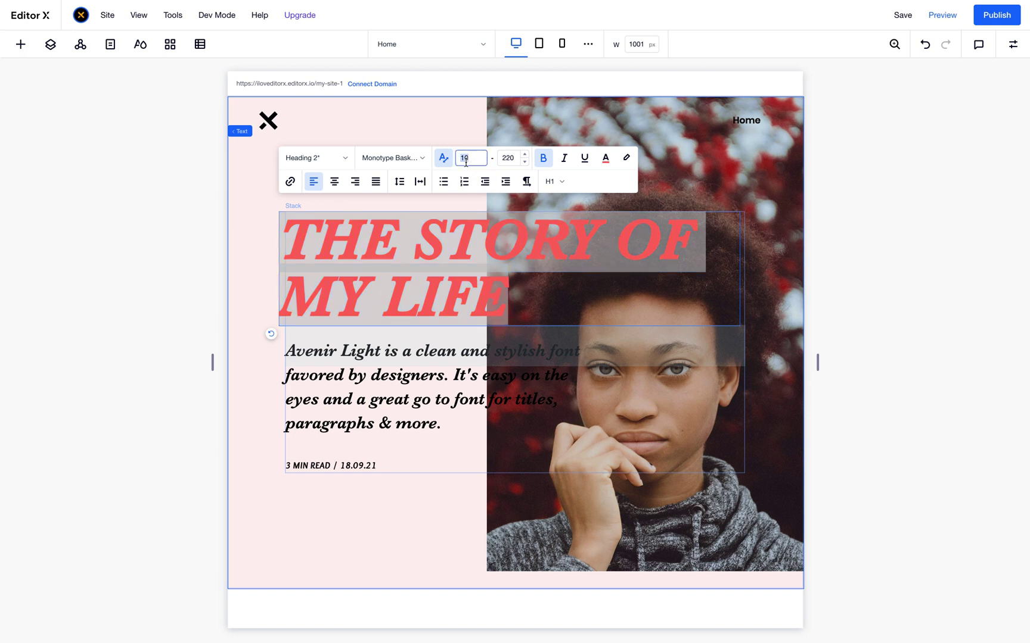
text(40)
key(Return)
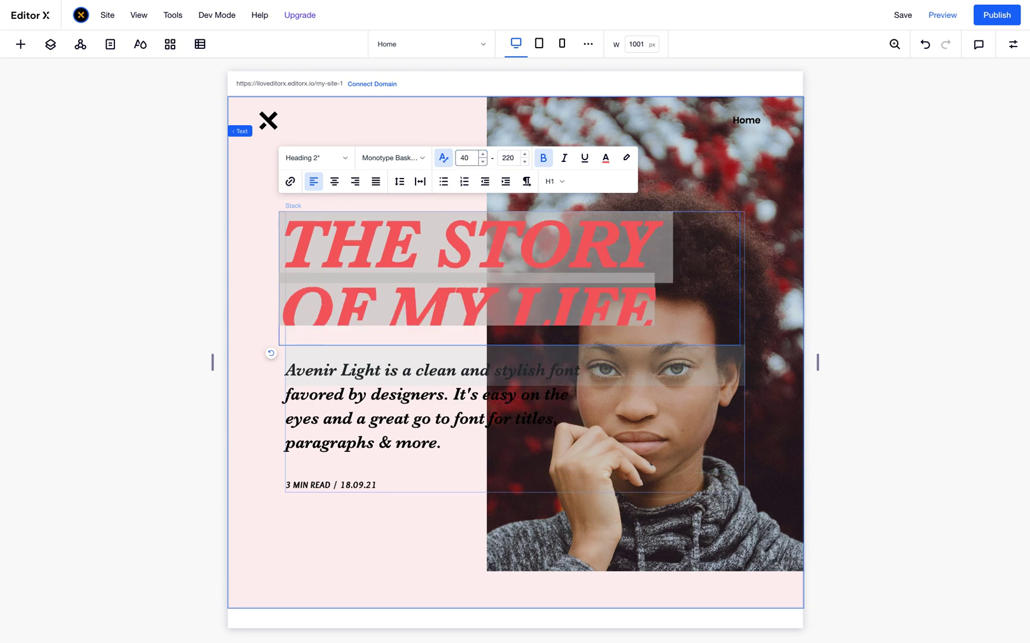
click(764, 152)
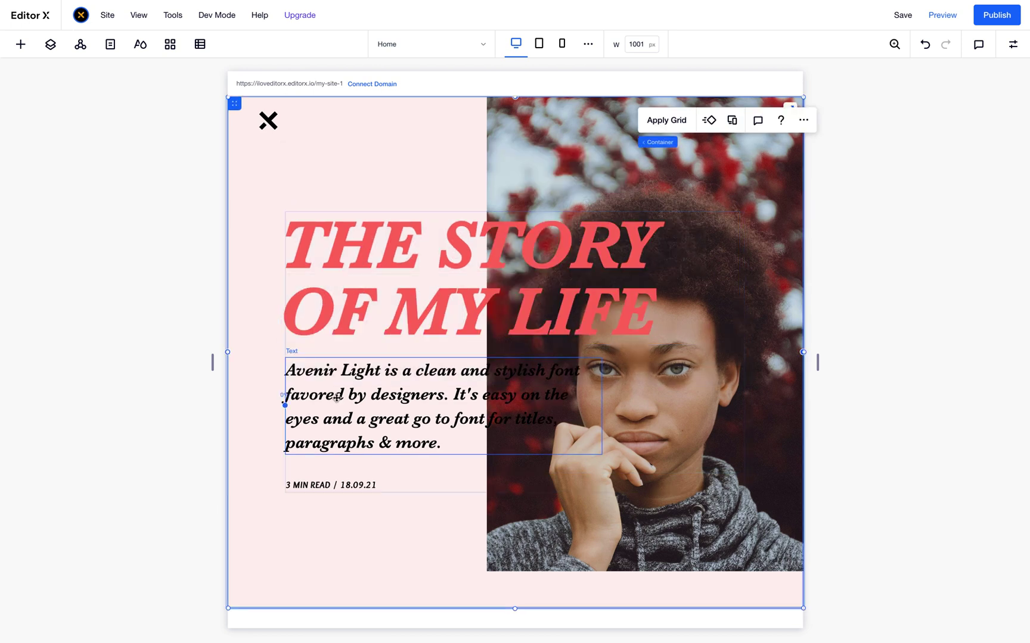
click(361, 323)
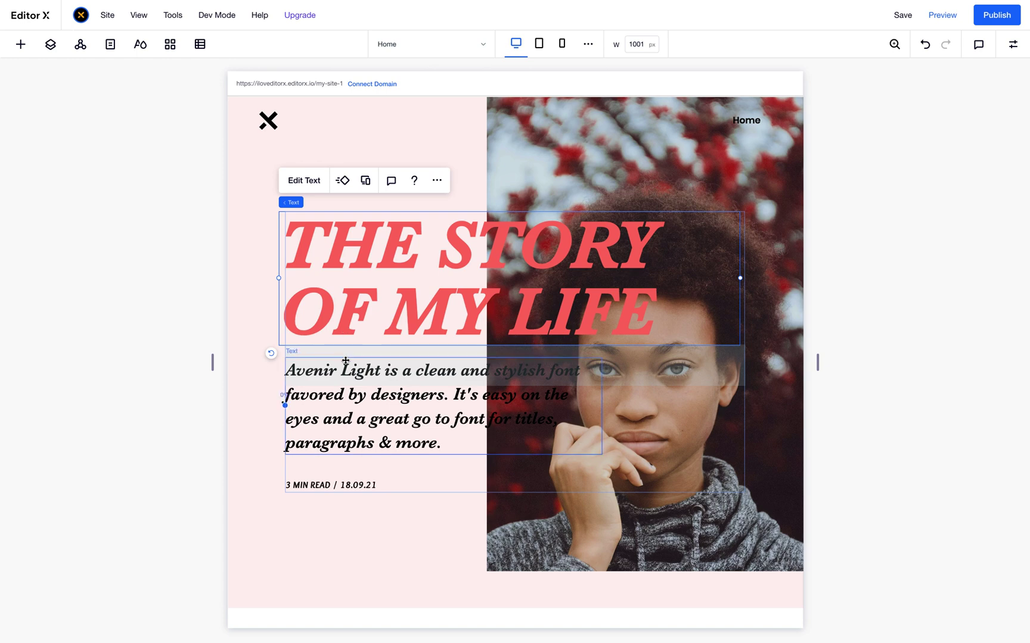
- Widen the canvas to about 1891 px to examine the title's scaling, and open the title text for editing
drag(214, 362, 11, 420)
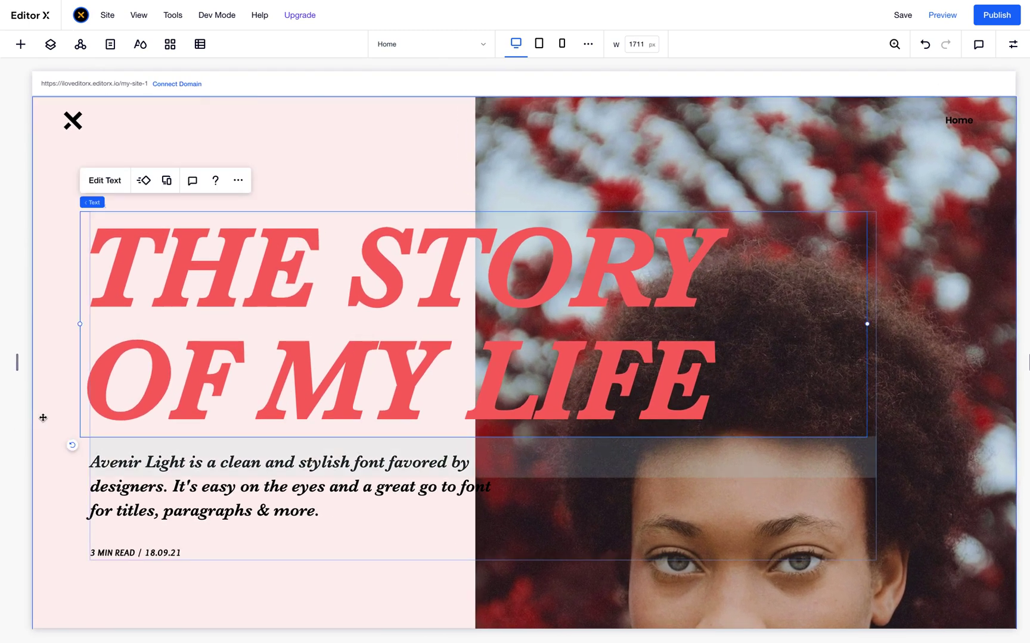
mouse_move(16, 365)
mouse_down()
mouse_move(8, 358)
mouse_move(18, 367)
mouse_up()
click(16, 368)
click(443, 339)
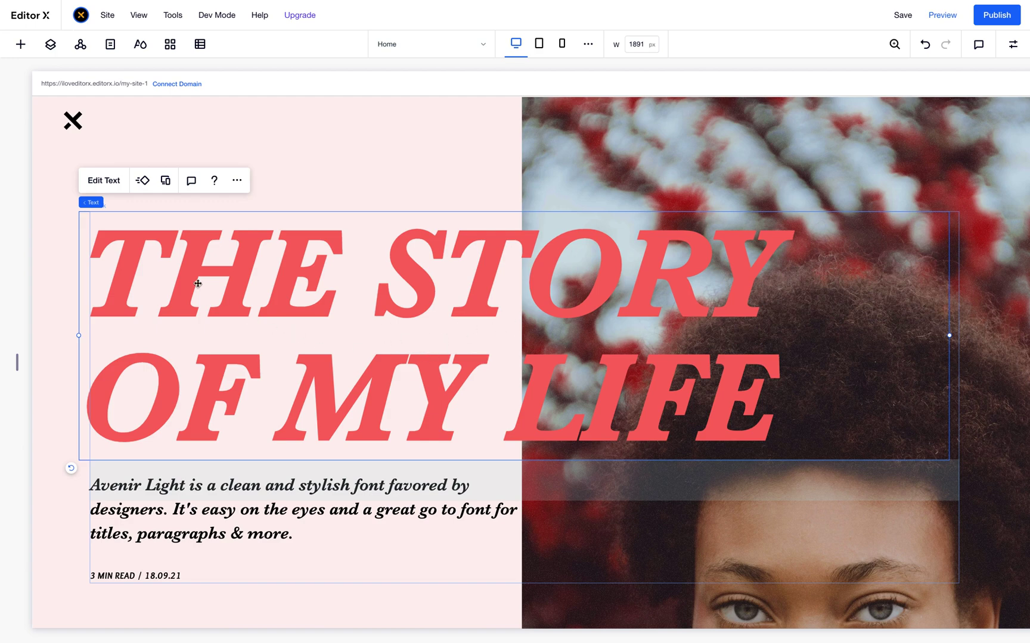
click(100, 179)
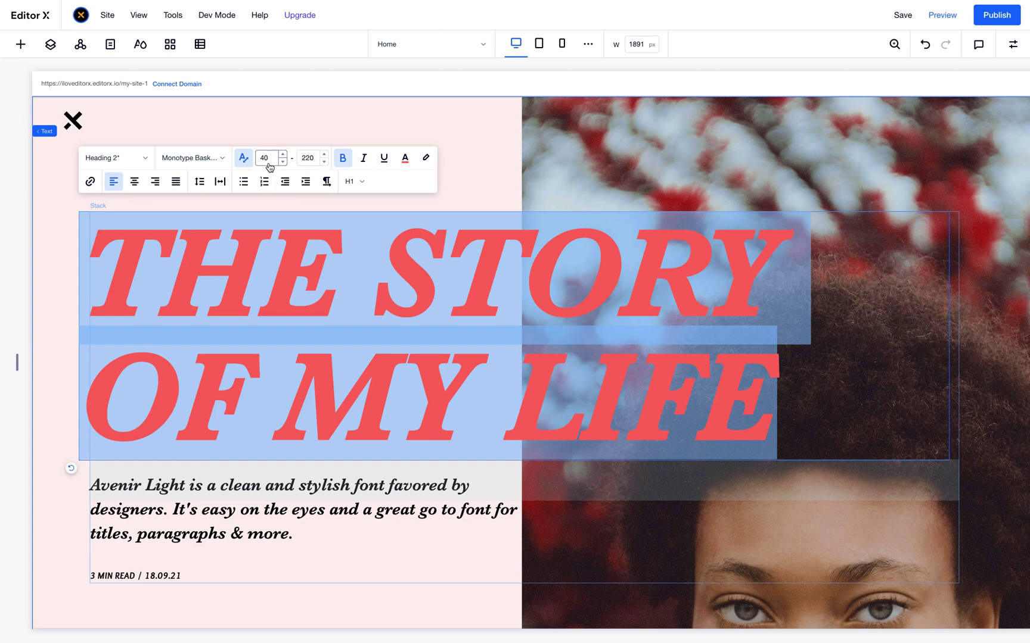
- Narrow the desktop canvas to about 1022 px and set the title's minimum scaled font size to 50
click(504, 181)
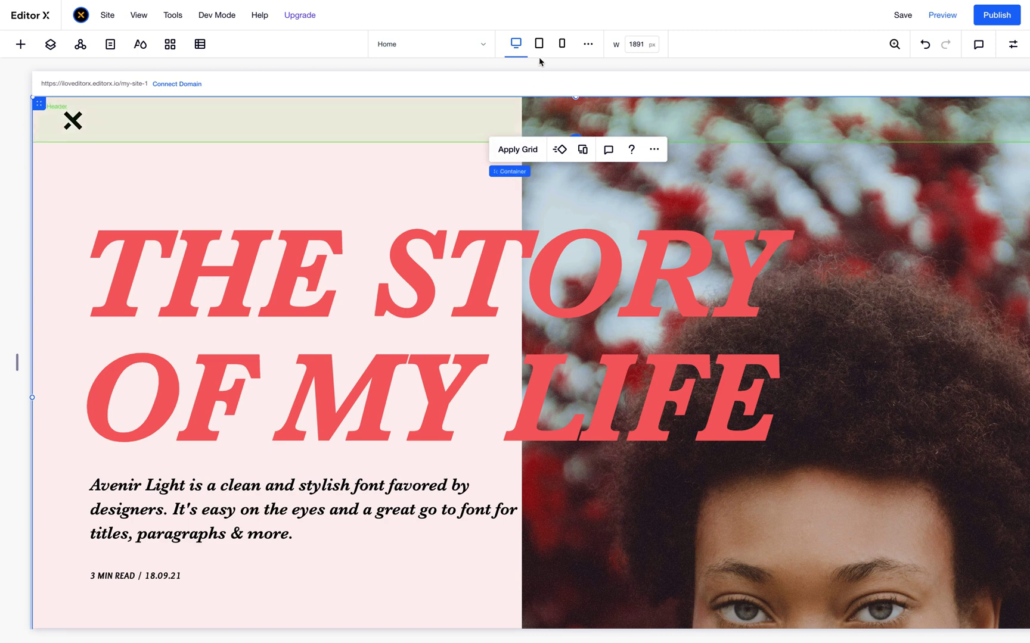
click(338, 255)
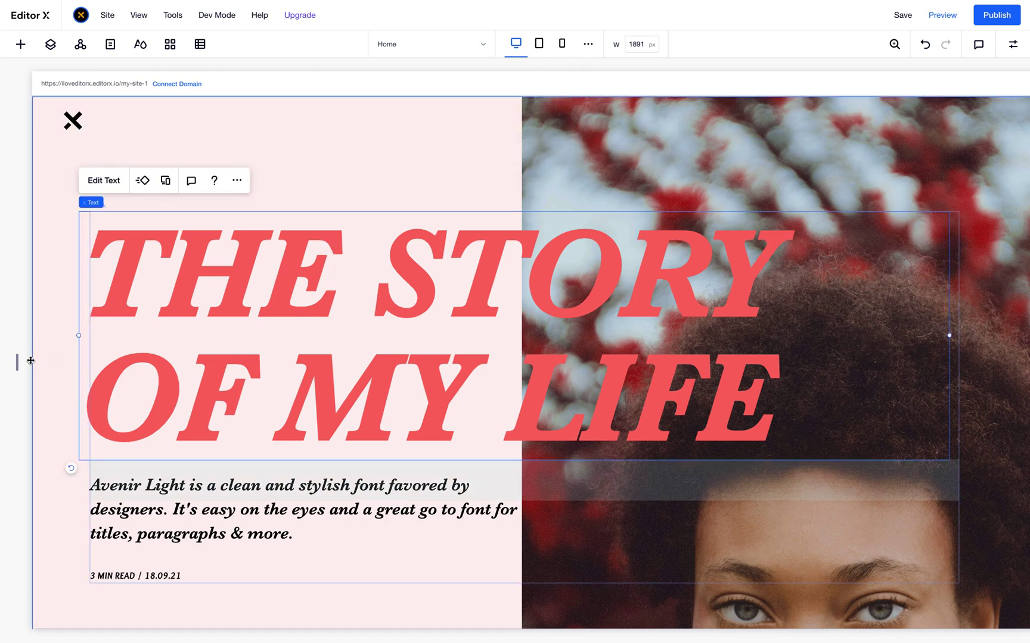
drag(18, 363, 268, 347)
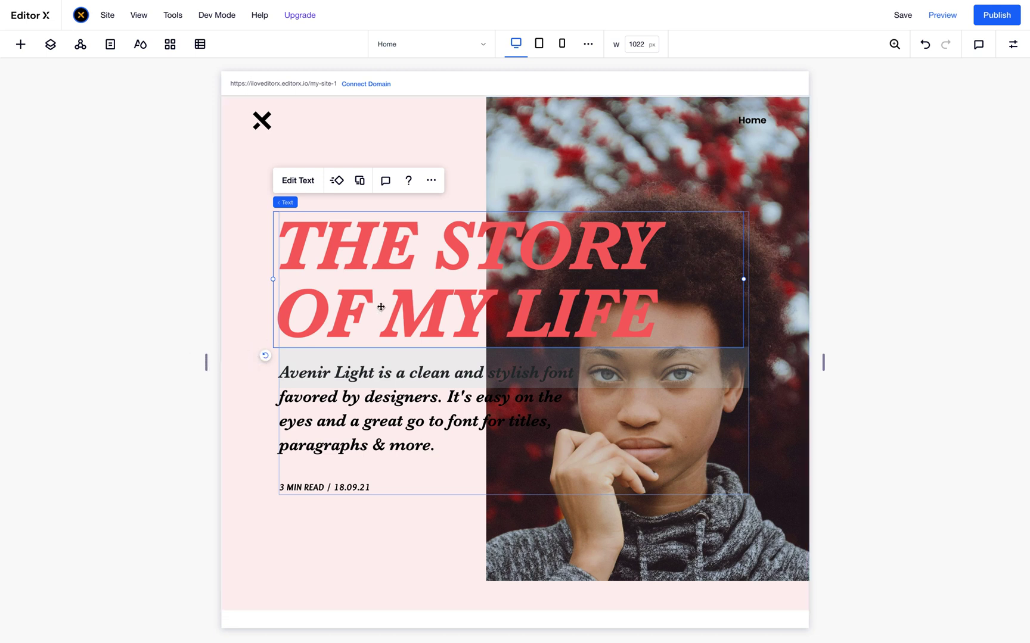
double_click(465, 291)
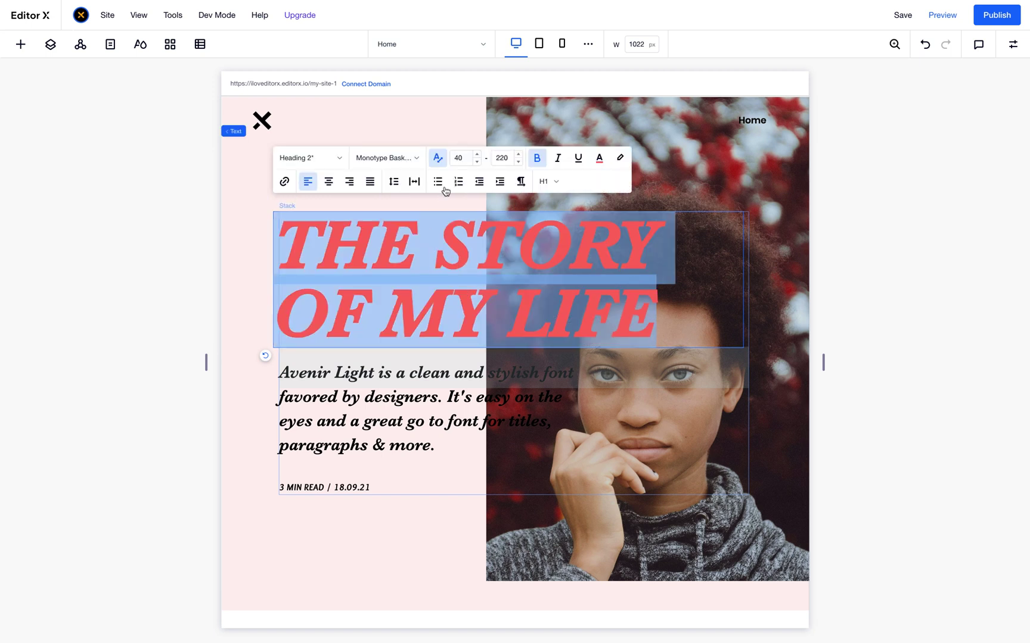
click(461, 163)
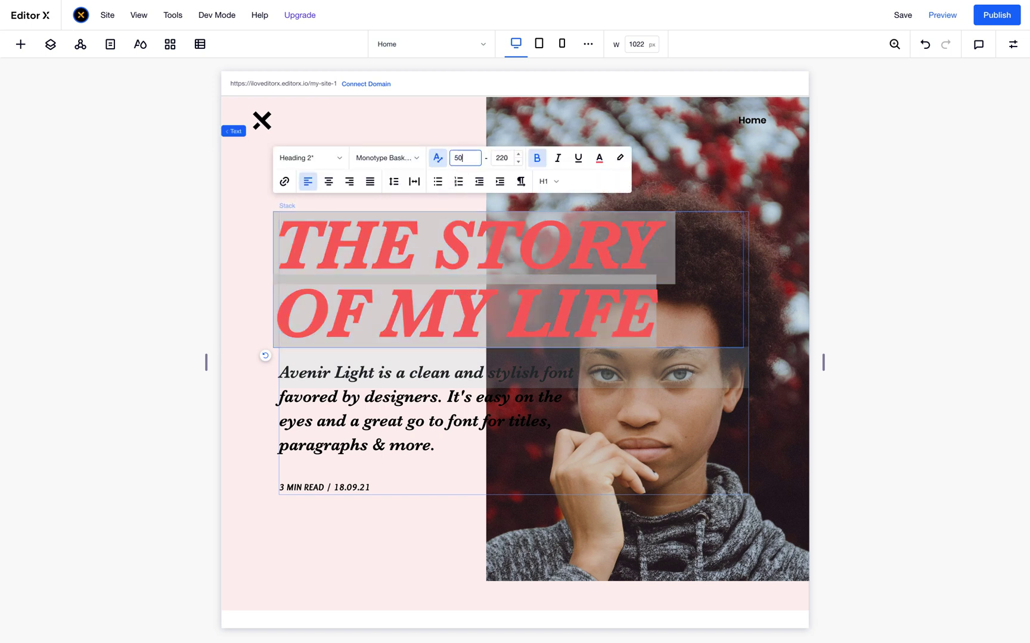
key(Return)
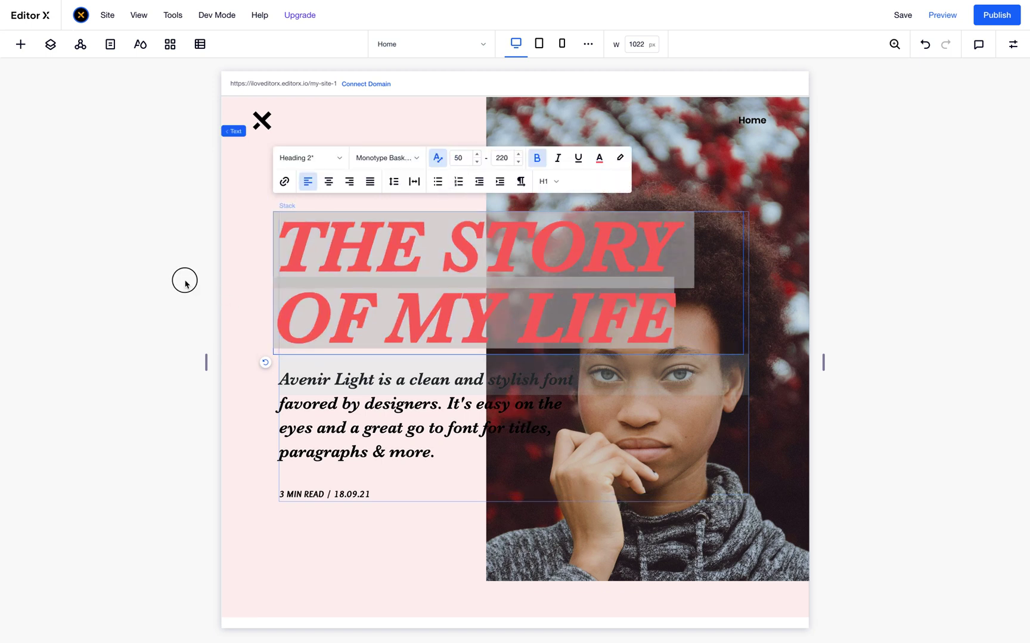
key(Escape)
- Widen the canvas to about 1040 px and examine the size settings of the title and its parent stack
mouse_move(206, 363)
mouse_down()
mouse_move(5, 381)
mouse_move(185, 357)
mouse_move(14, 365)
mouse_move(203, 357)
mouse_up()
click(653, 344)
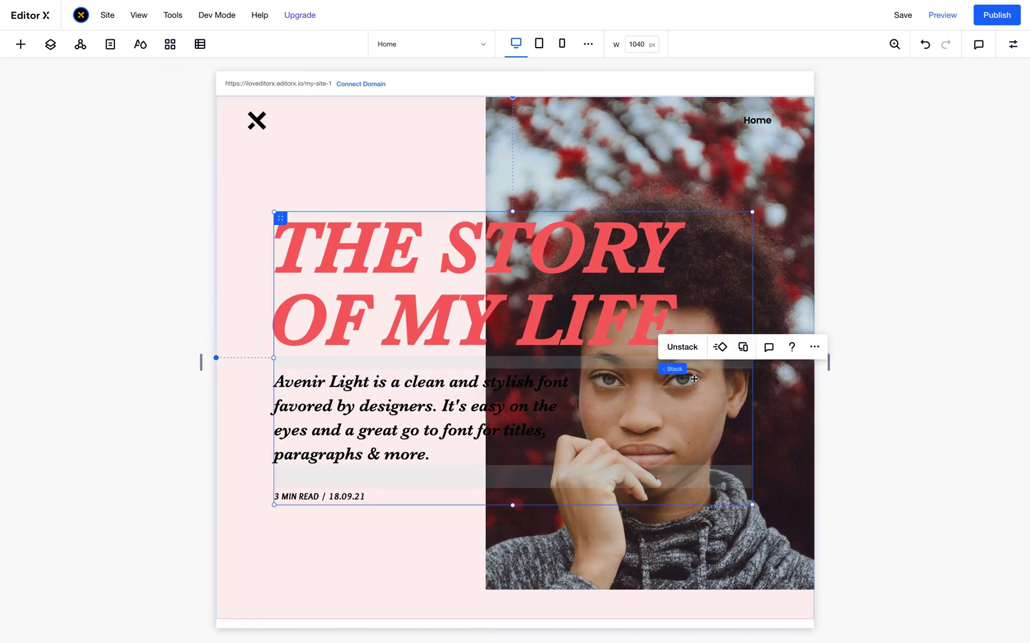
click(636, 268)
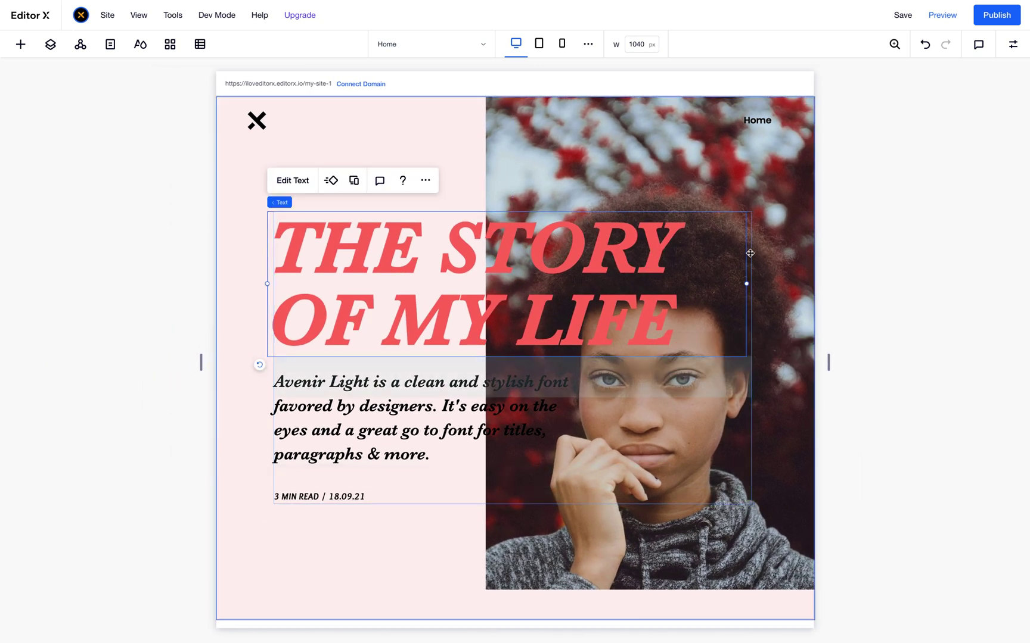
click(1012, 44)
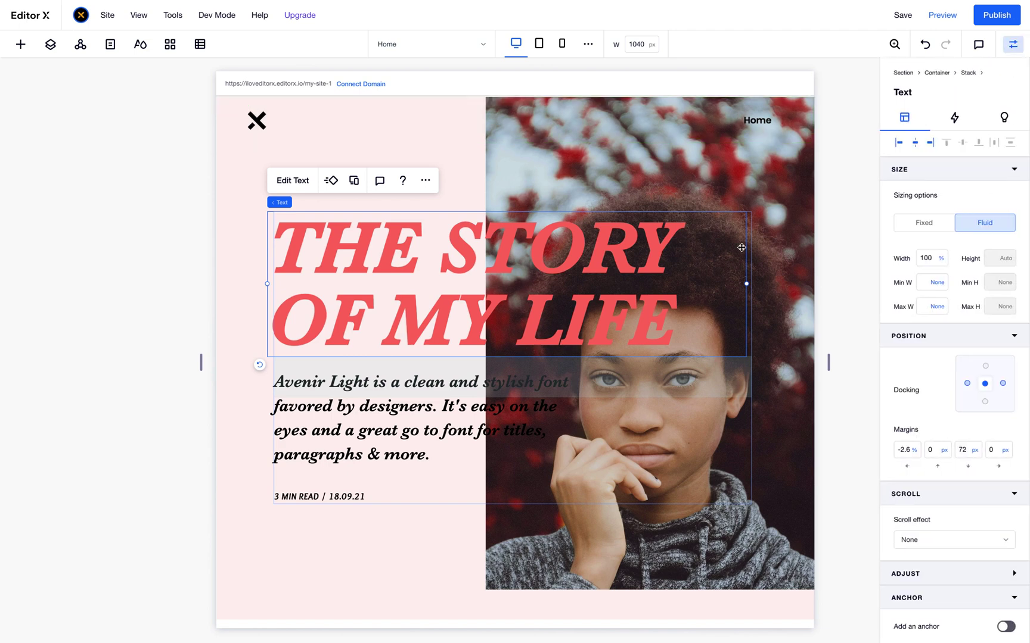
click(709, 365)
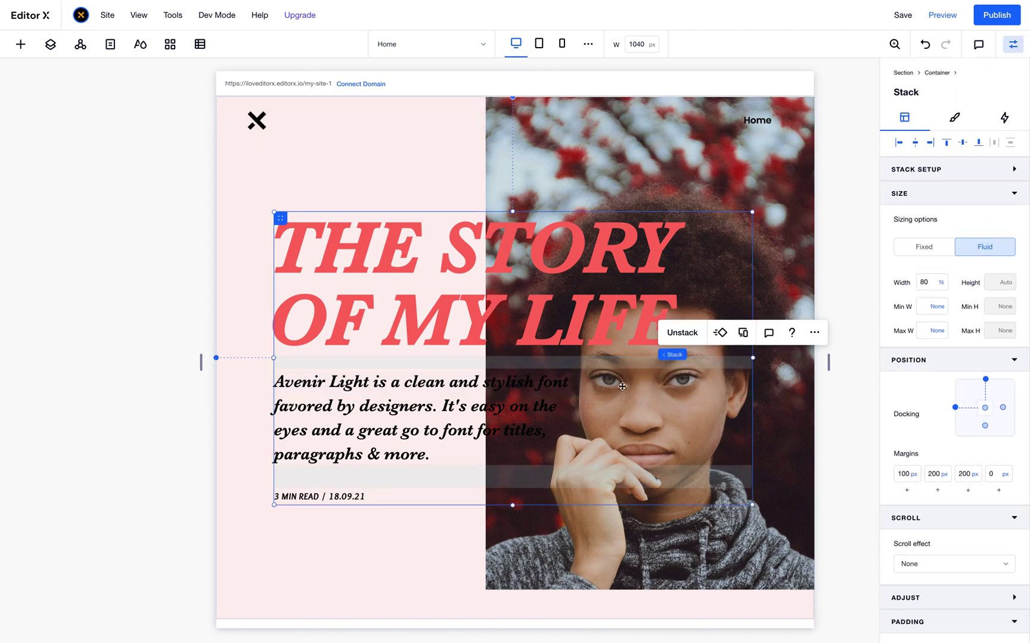
click(554, 299)
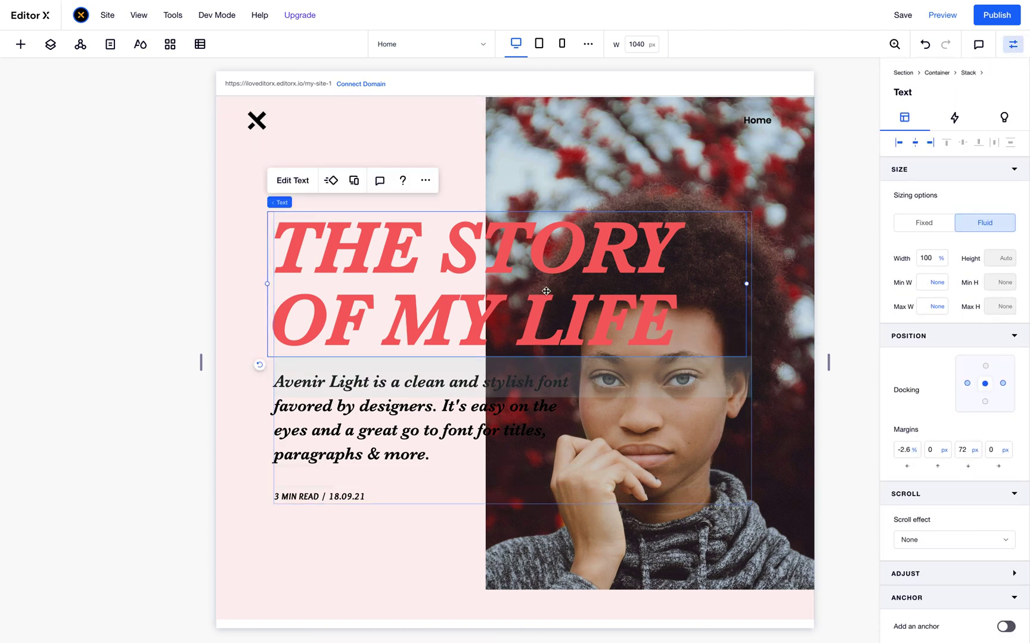
- Set the width of the stack containing the title to 50%
click(676, 367)
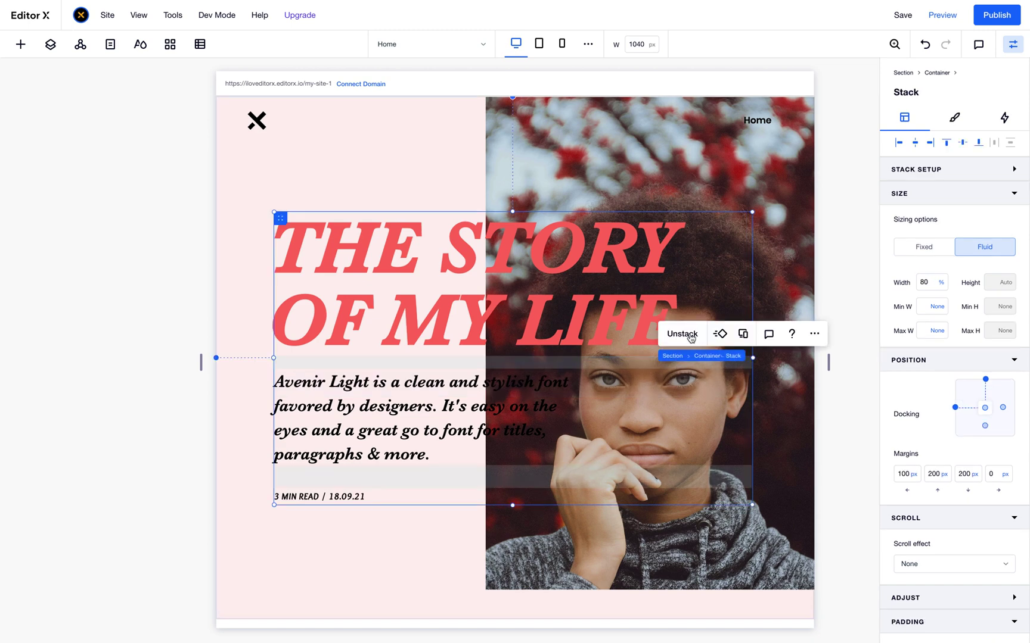
click(927, 290)
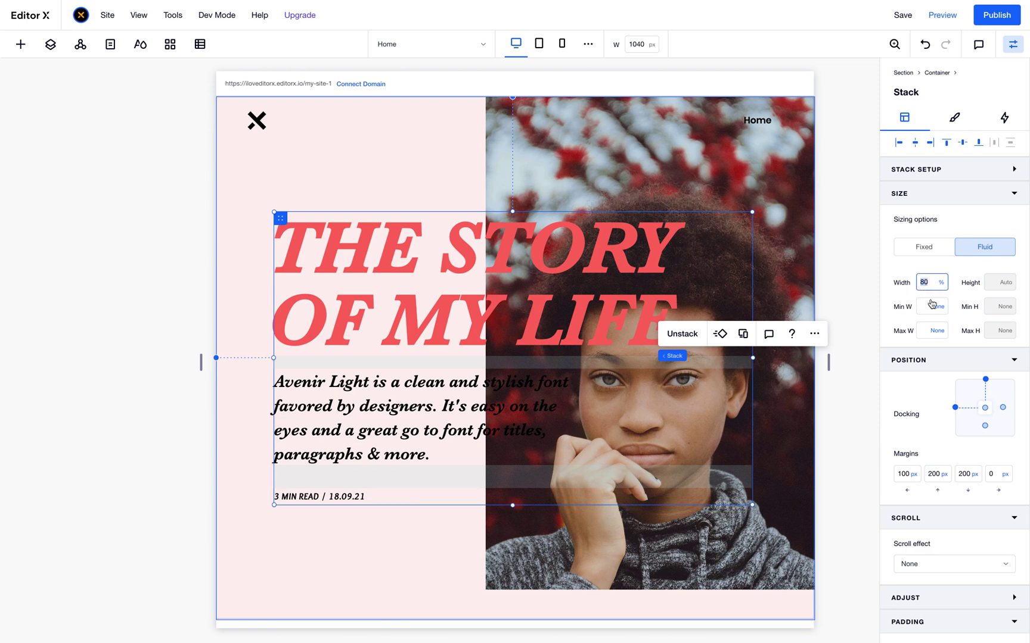
text(50)
key(Return)
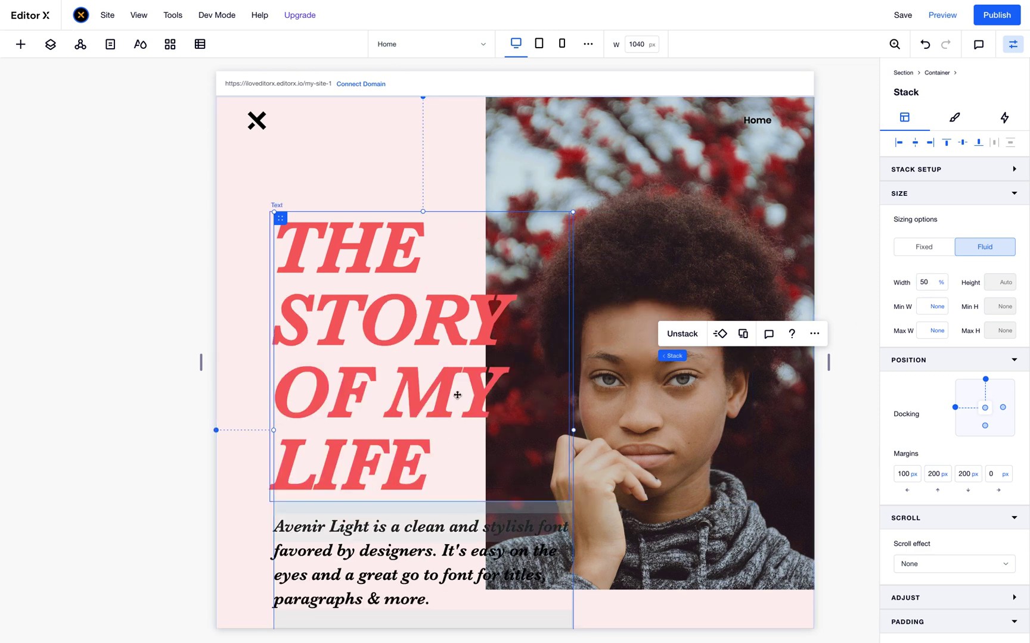
- Try minimum scaled font sizes of 20, 10 and 5 on the title at the desktop breakpoint
click(445, 340)
click(294, 180)
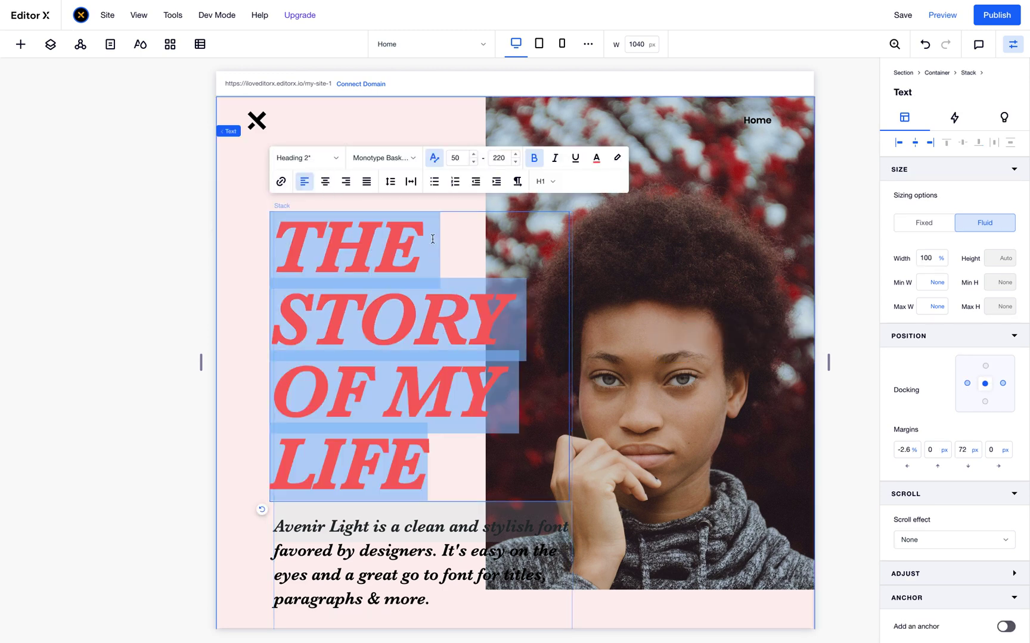
click(460, 158)
text(20)
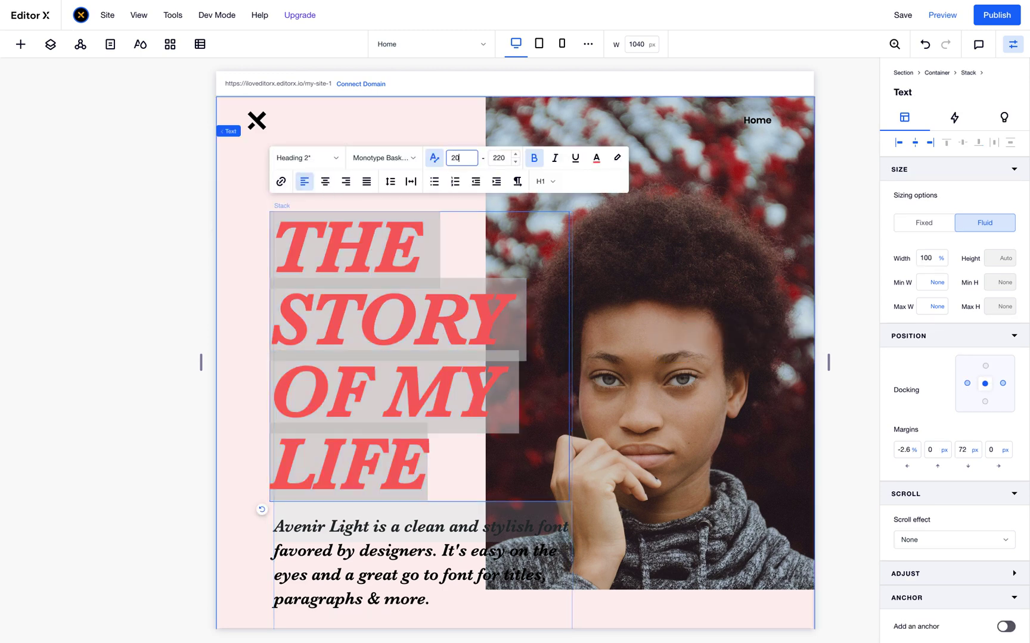
key(BackSpace)
key(BackSpace)
text(10)
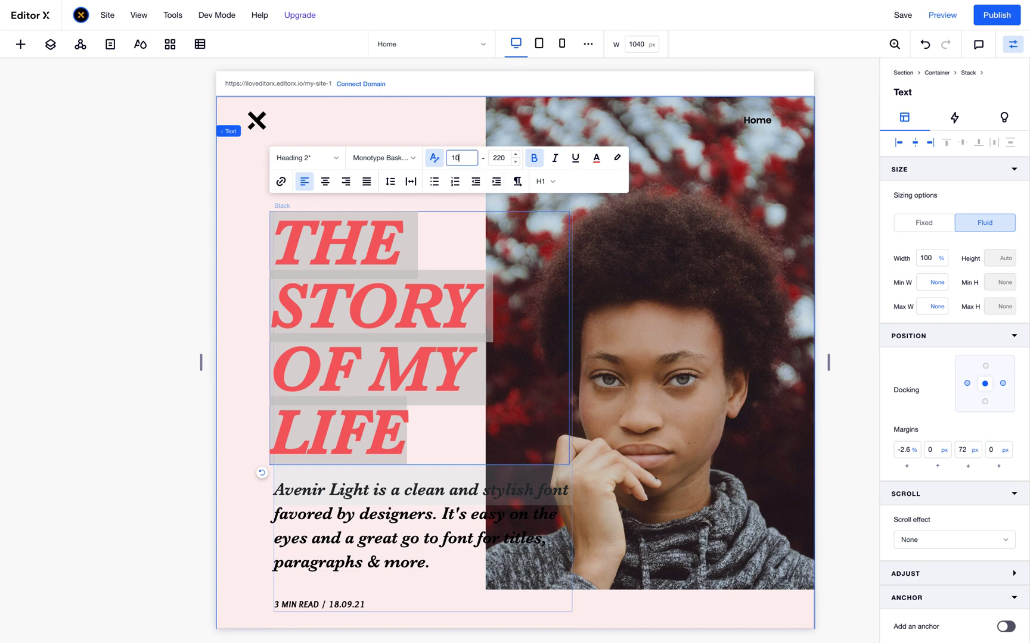
double_click(463, 158)
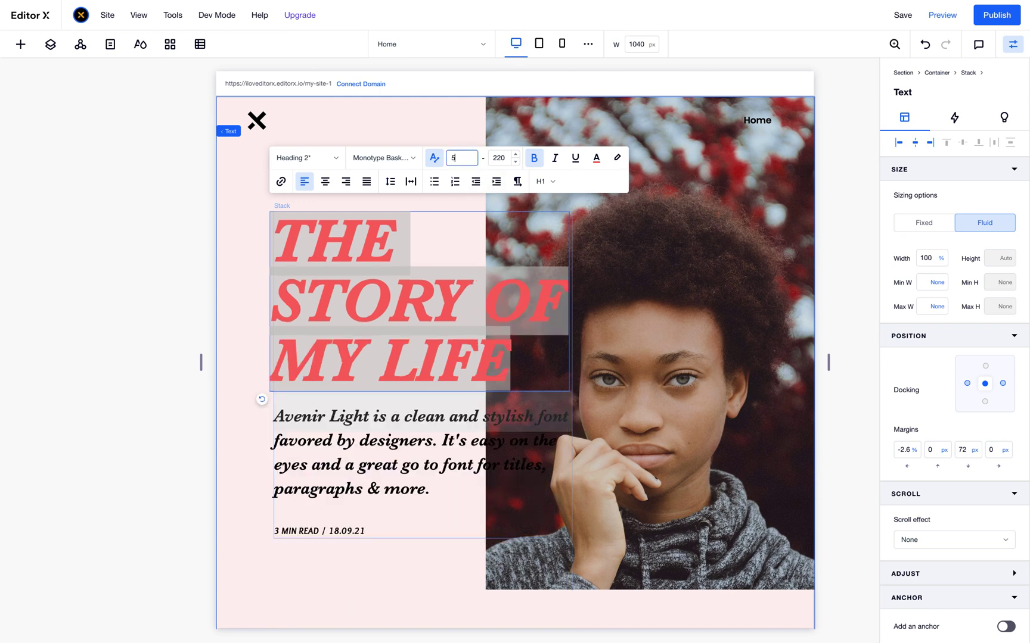
text(5)
double_click(464, 159)
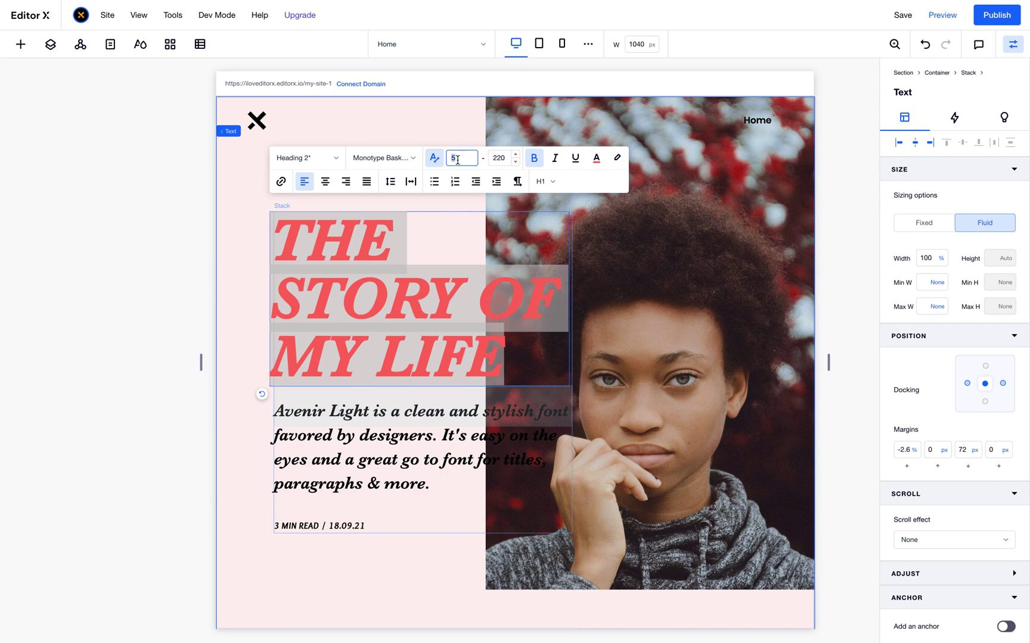
key(Return)
click(502, 298)
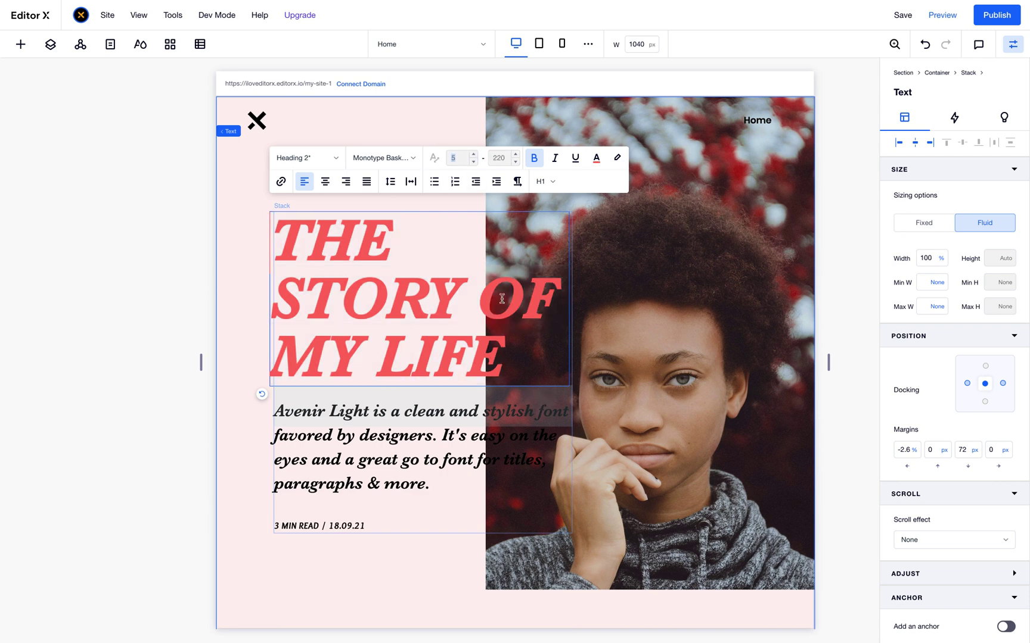
click(435, 124)
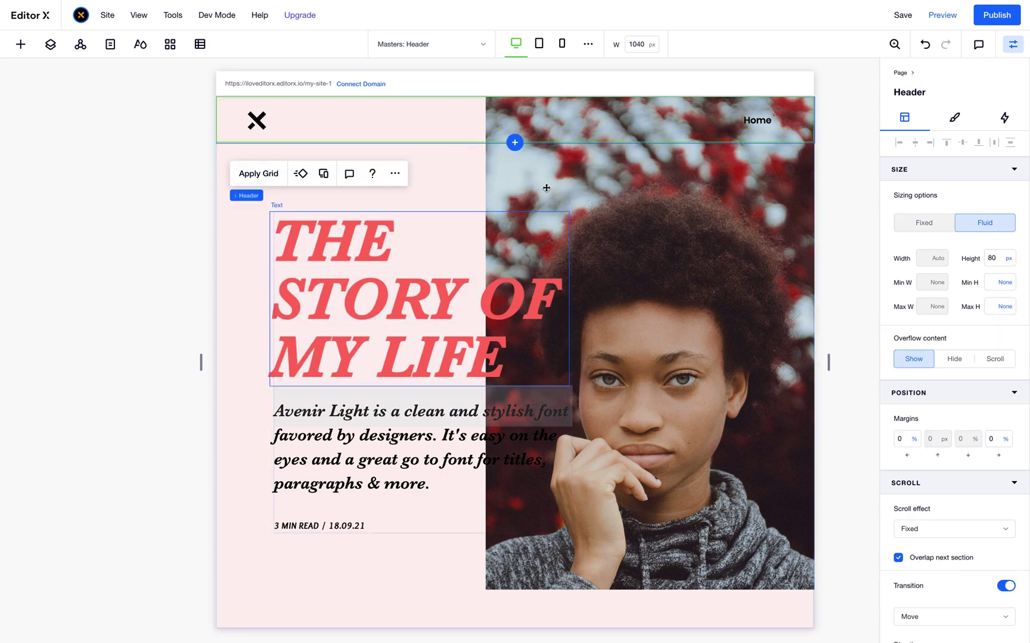
- Undo the trial minimum font sizes and the stack's width change, and reselect the stack
click(925, 46)
click(925, 46)
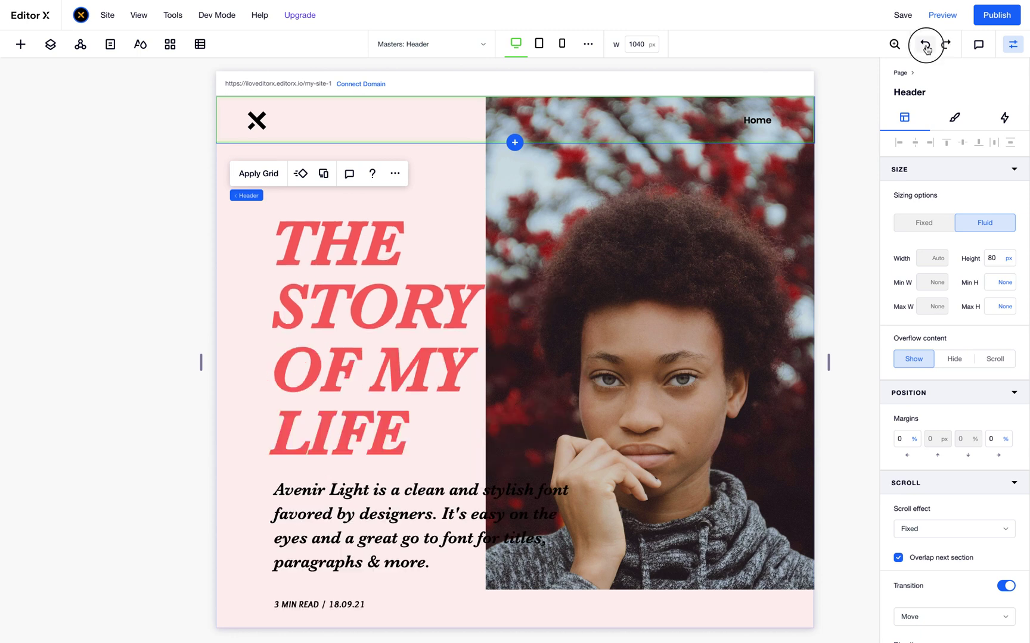
click(925, 47)
click(925, 46)
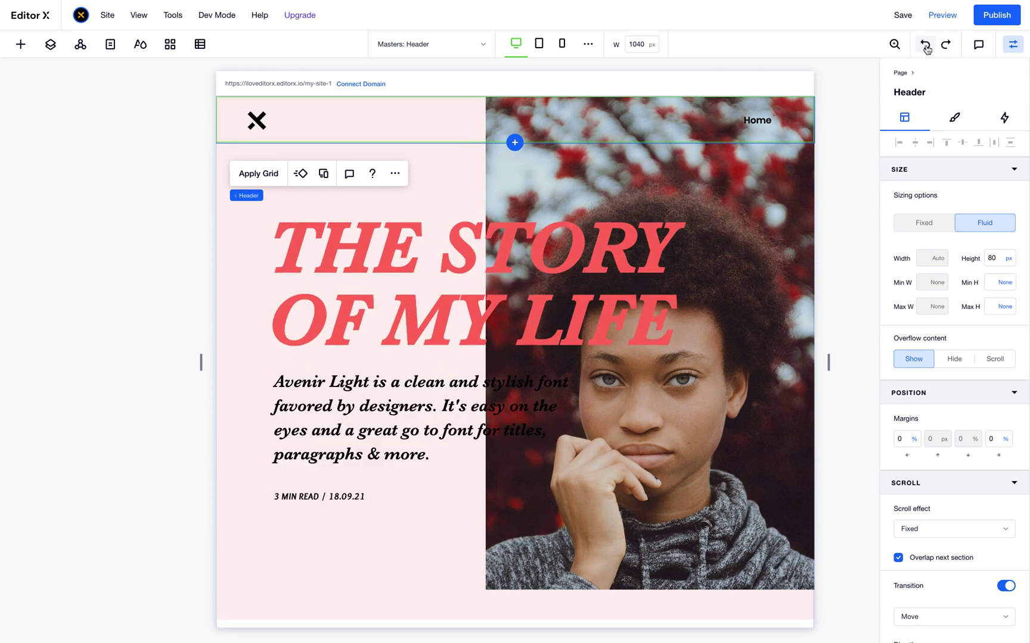
click(577, 358)
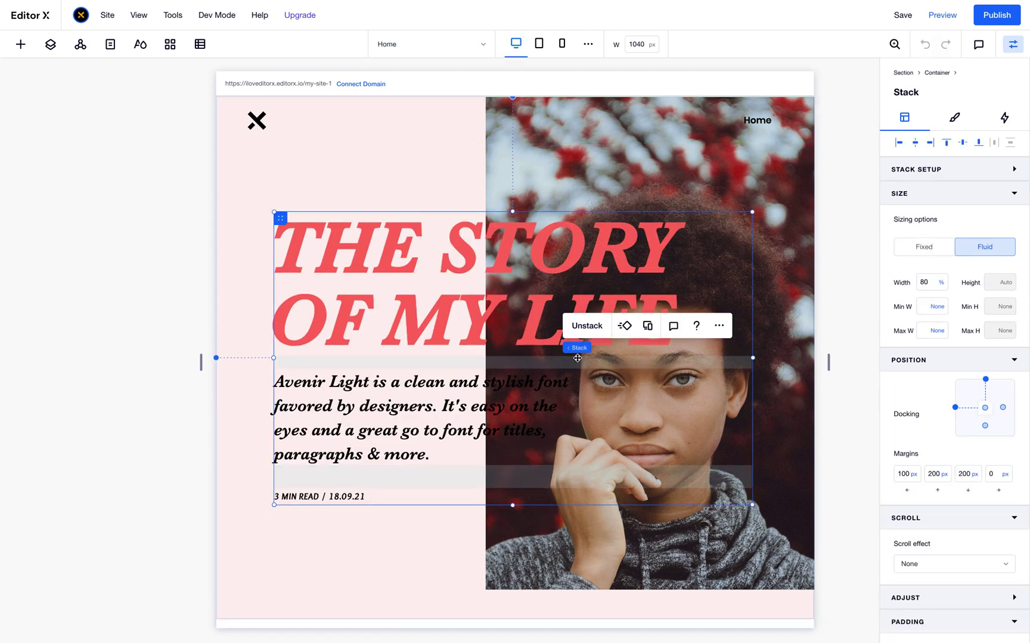
- Compare the title's scaled font size range at the tablet and desktop breakpoints
click(388, 291)
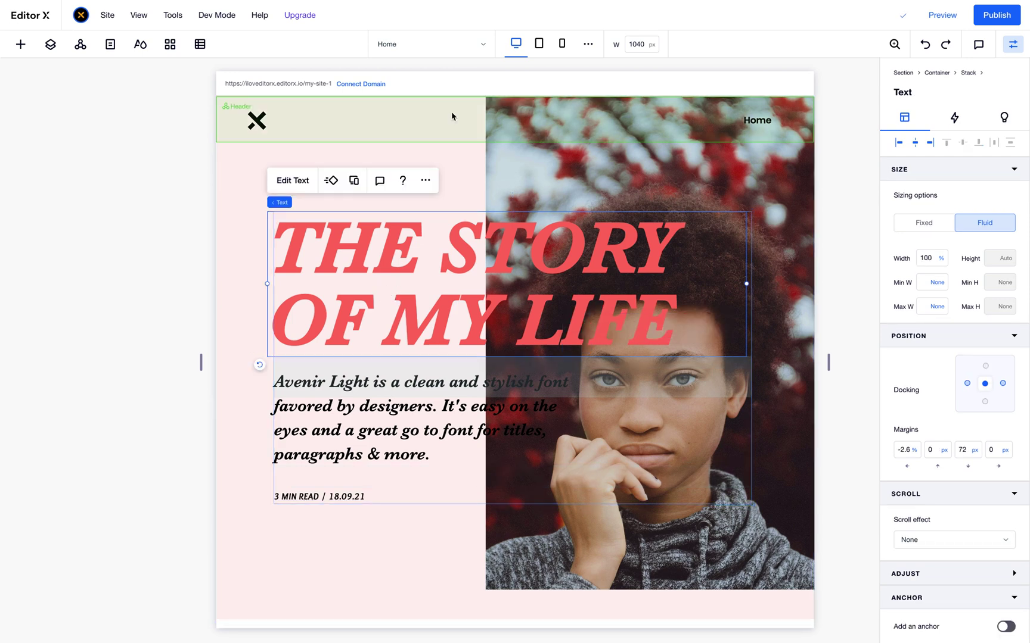
click(541, 43)
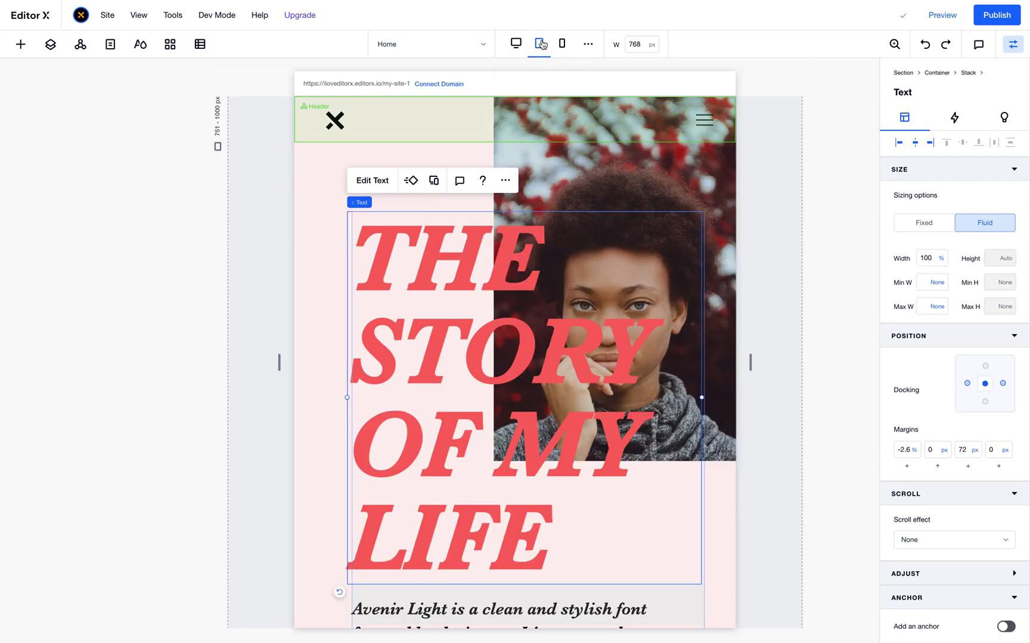
click(371, 190)
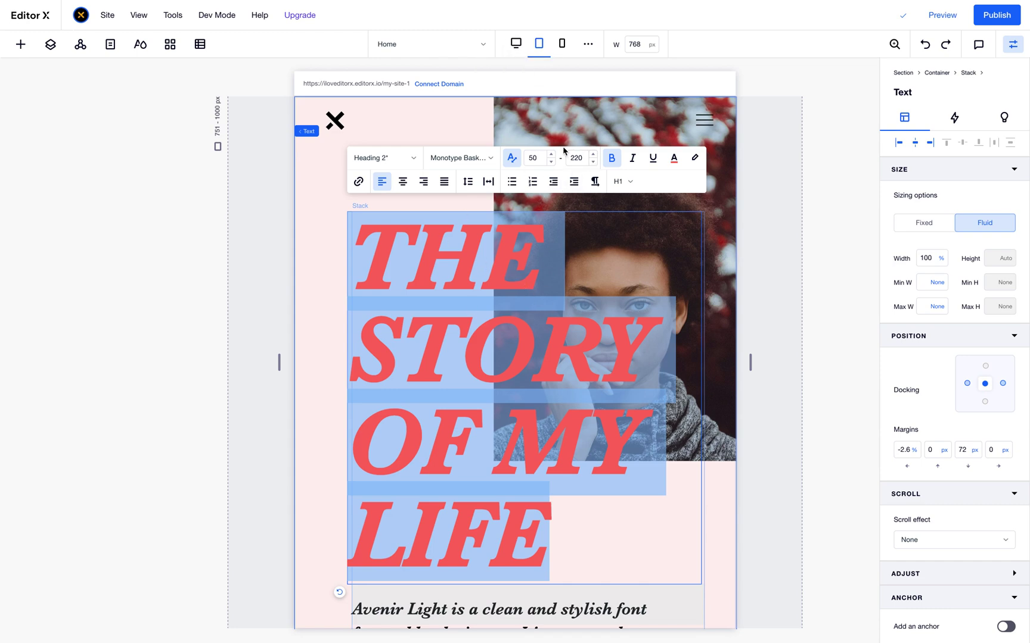
click(516, 43)
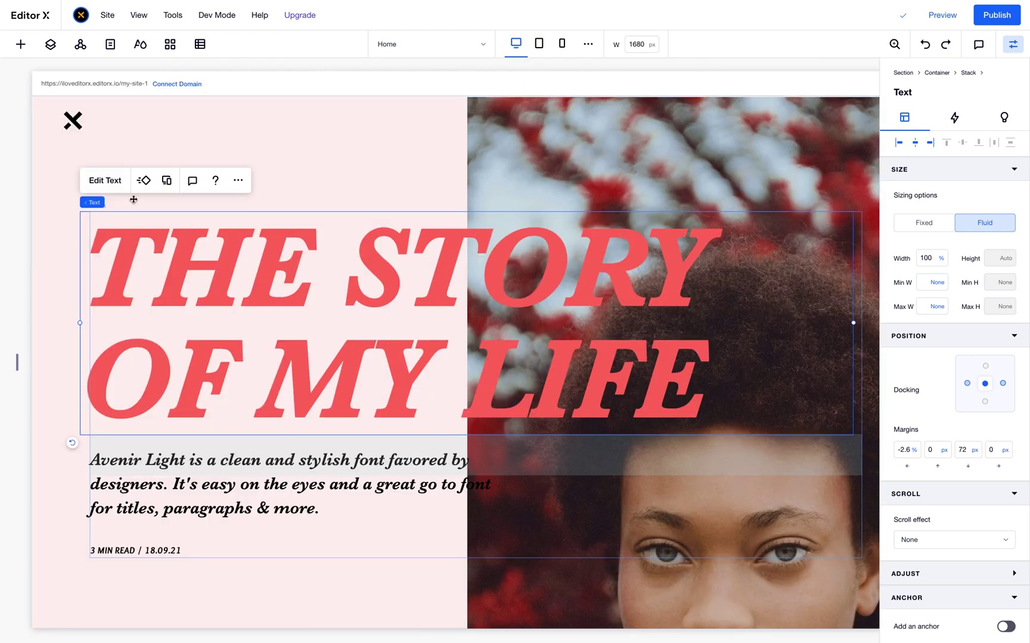
click(113, 183)
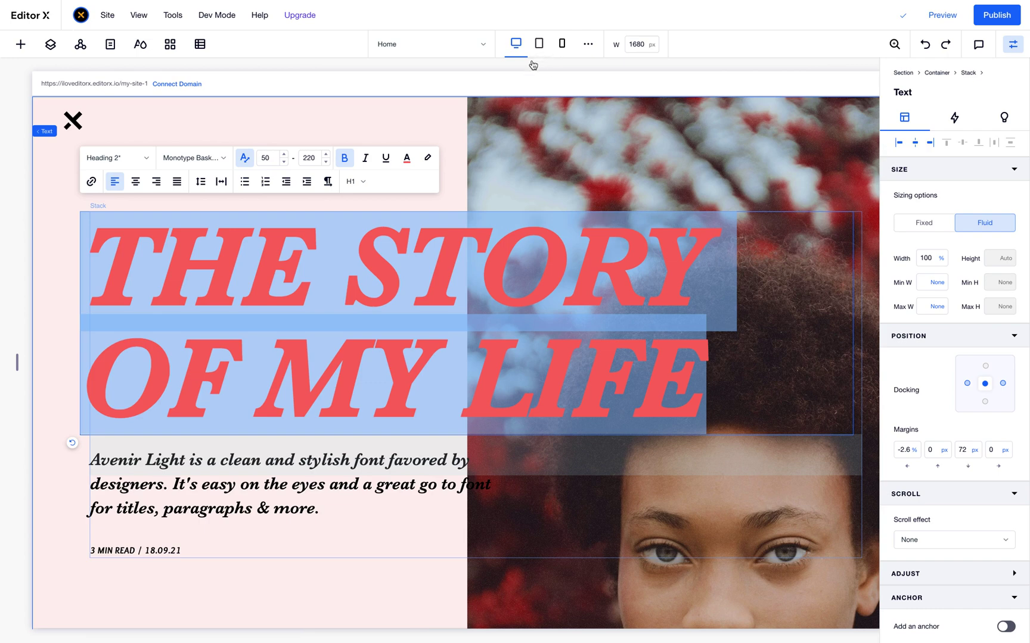
- Narrow the canvas to 1000 px in the tablet breakpoint and turn off scaled font sizing for the title
drag(18, 362, 212, 361)
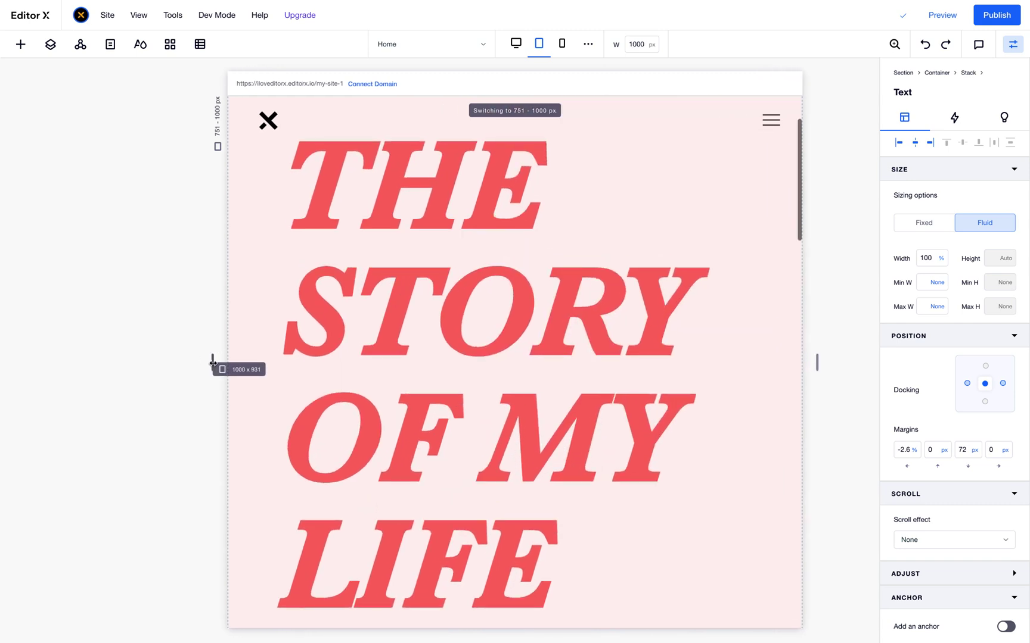
double_click(471, 344)
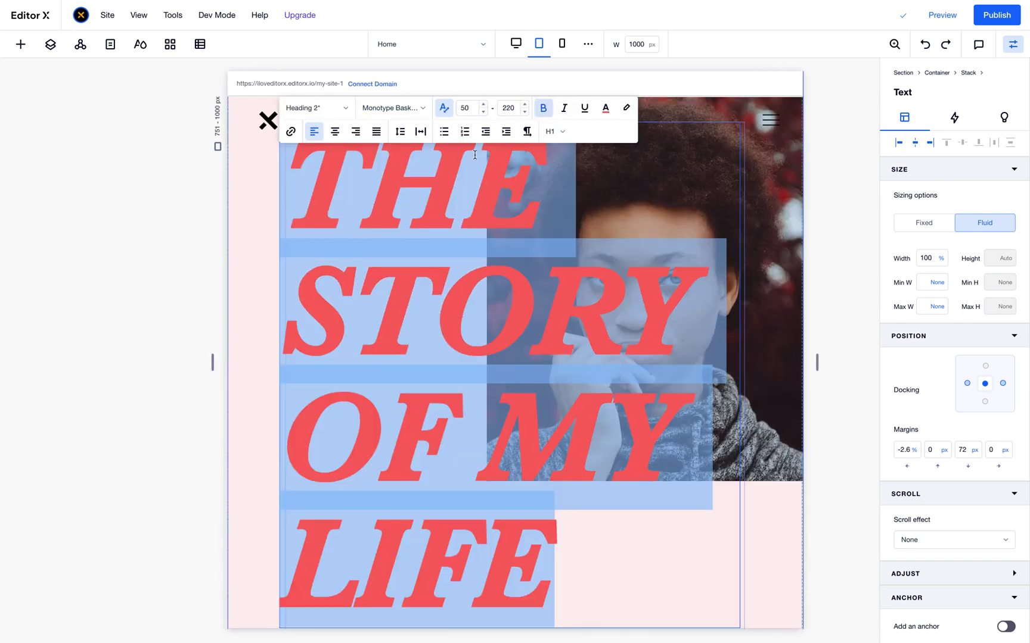
click(443, 109)
click(444, 109)
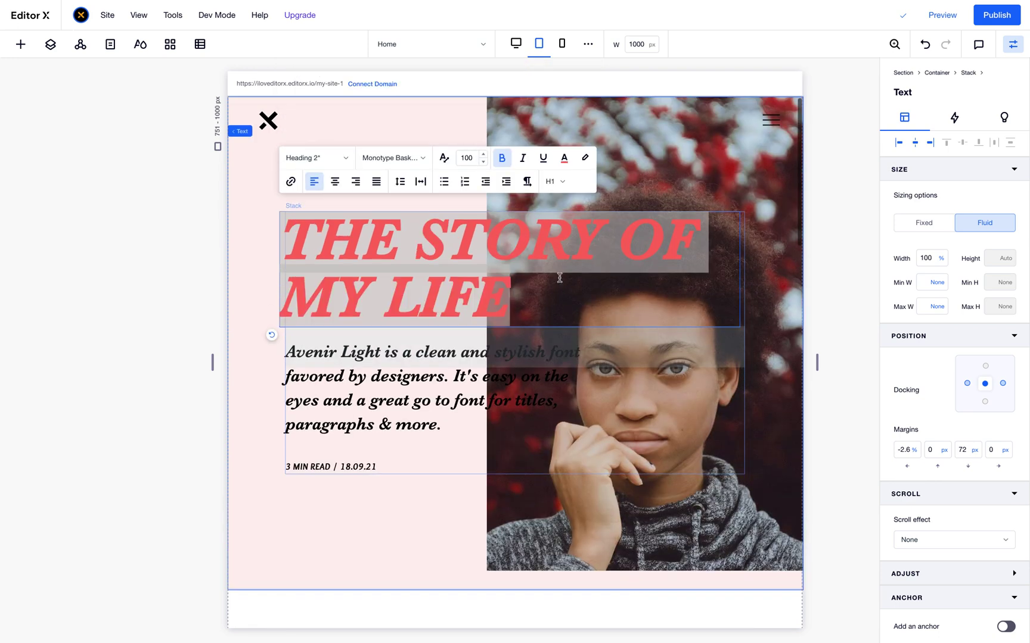
- Try a fixed font size of 150 on the title at the tablet breakpoint
click(467, 158)
text(15)
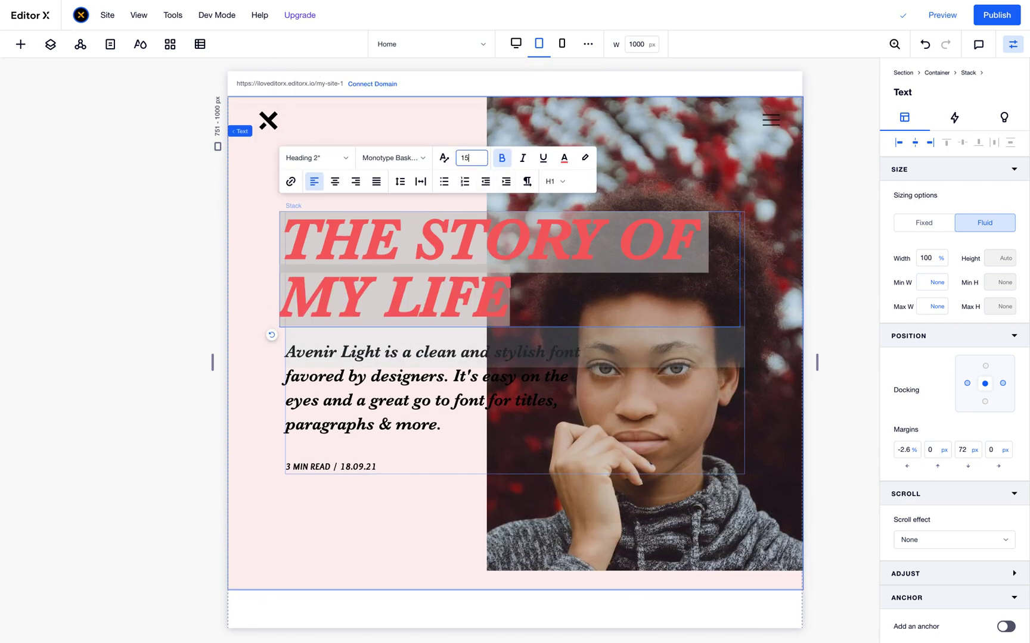
text(0)
key(Return)
- Set the title's fixed font size to 120 at the tablet breakpoint
click(467, 158)
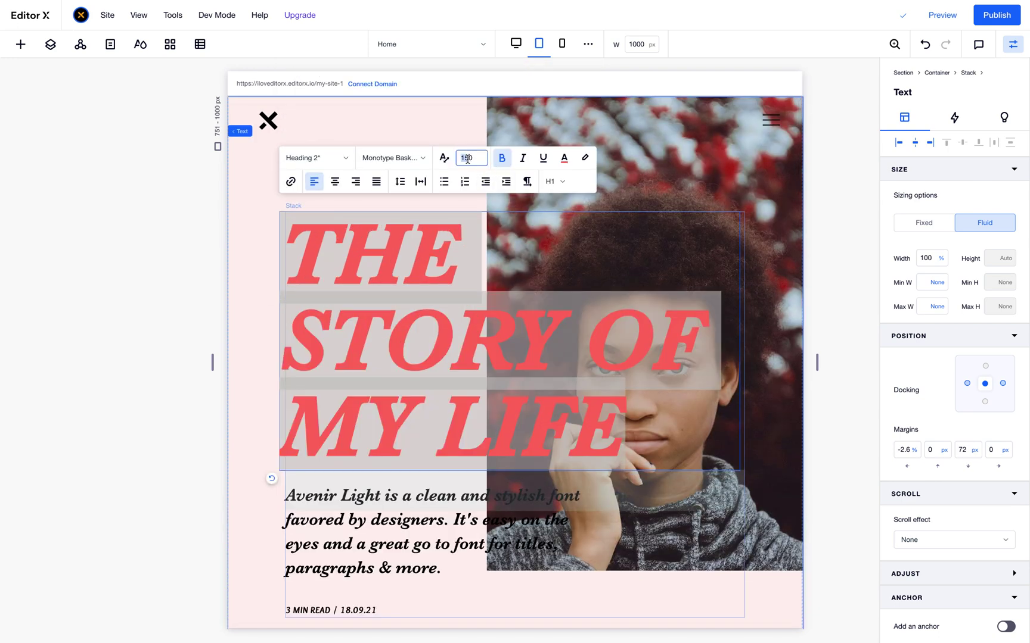
text(120)
key(Return)
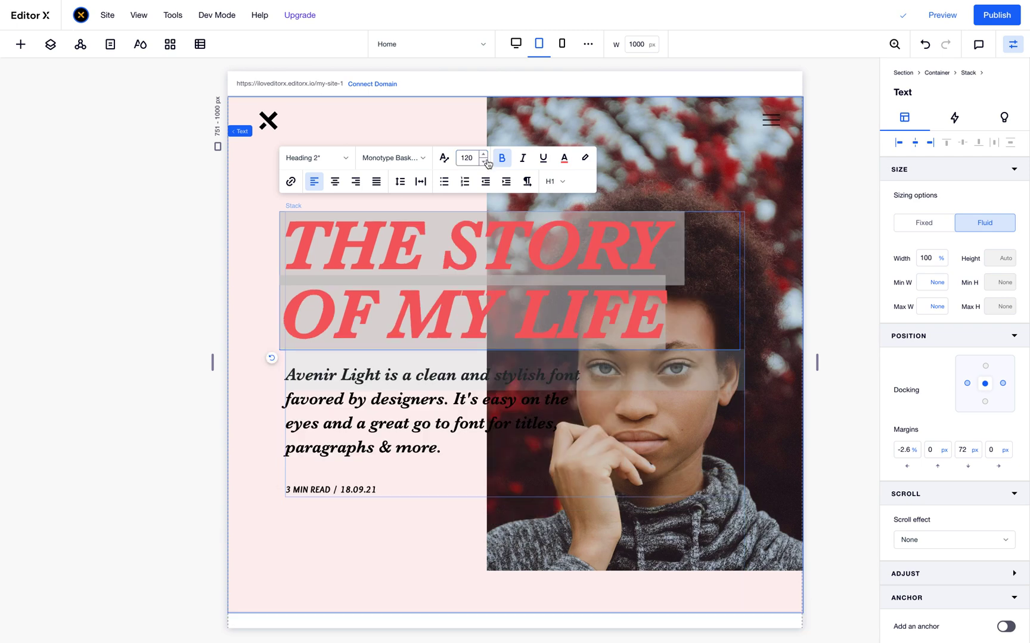
- Narrow the tablet canvas to 751 px, dock the title's stack to the horizontal centre and set its left margin to 0 px
click(769, 180)
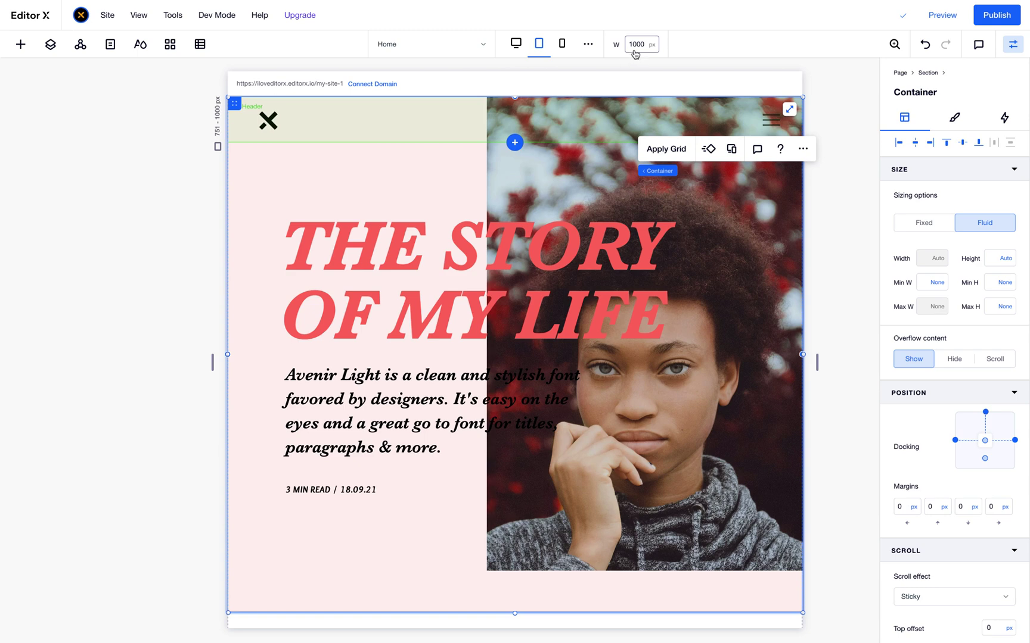
click(488, 297)
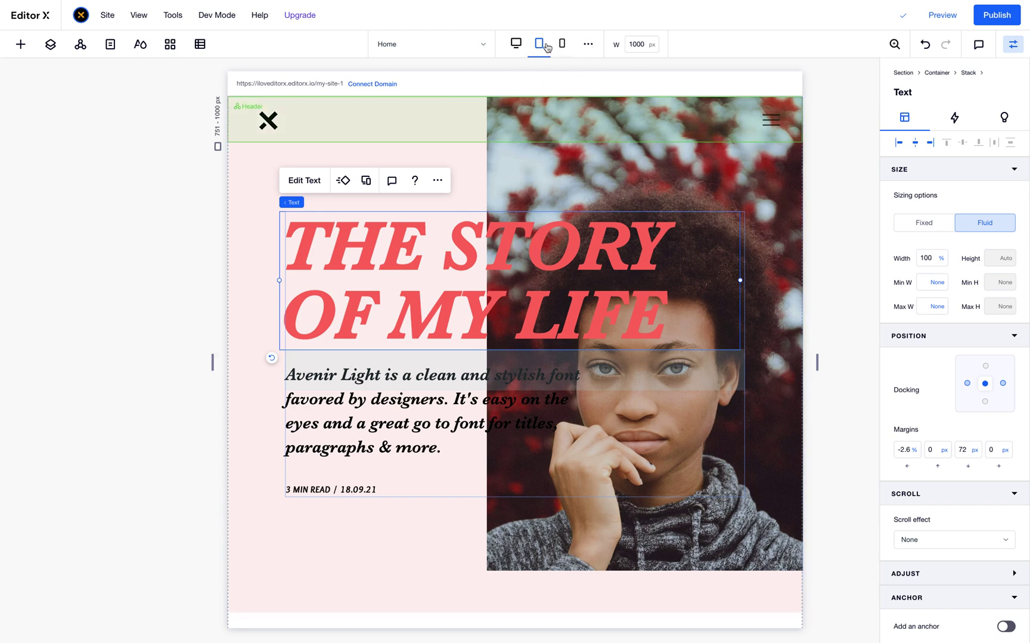
drag(213, 364, 292, 352)
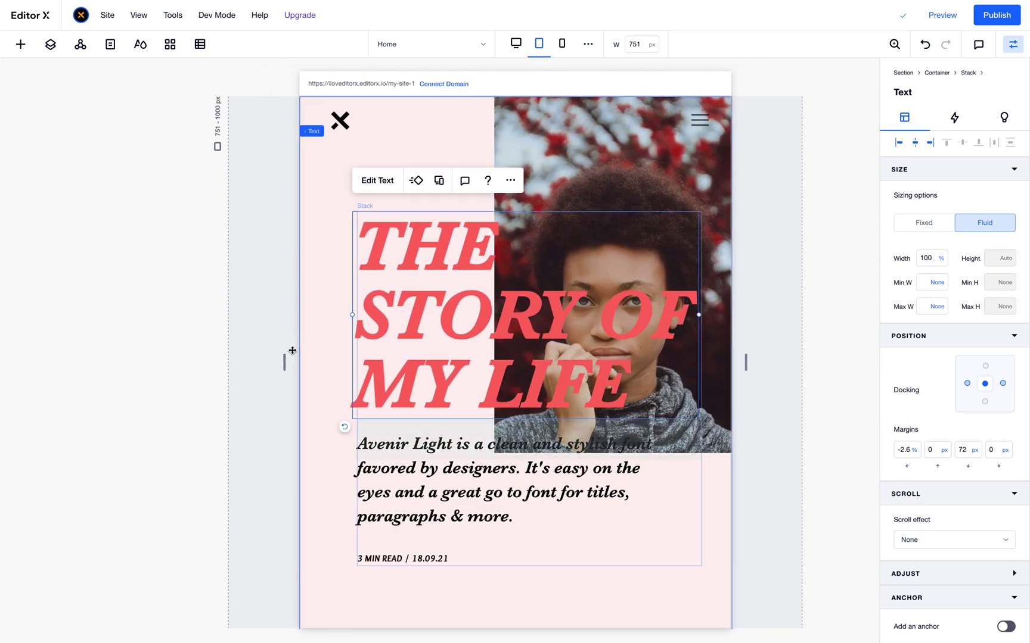
click(464, 429)
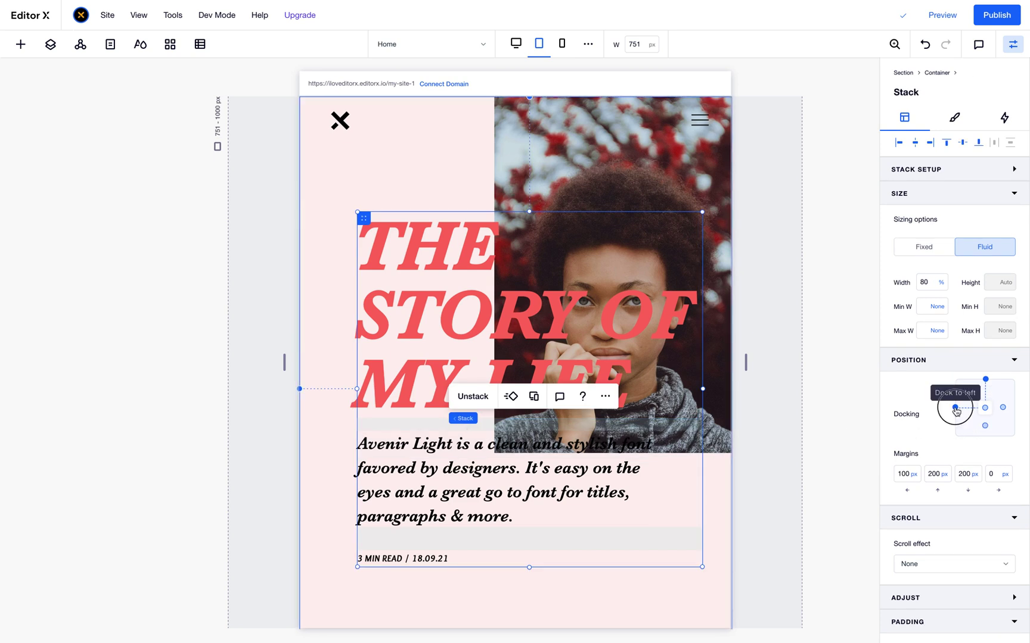
click(984, 408)
click(900, 476)
text(0)
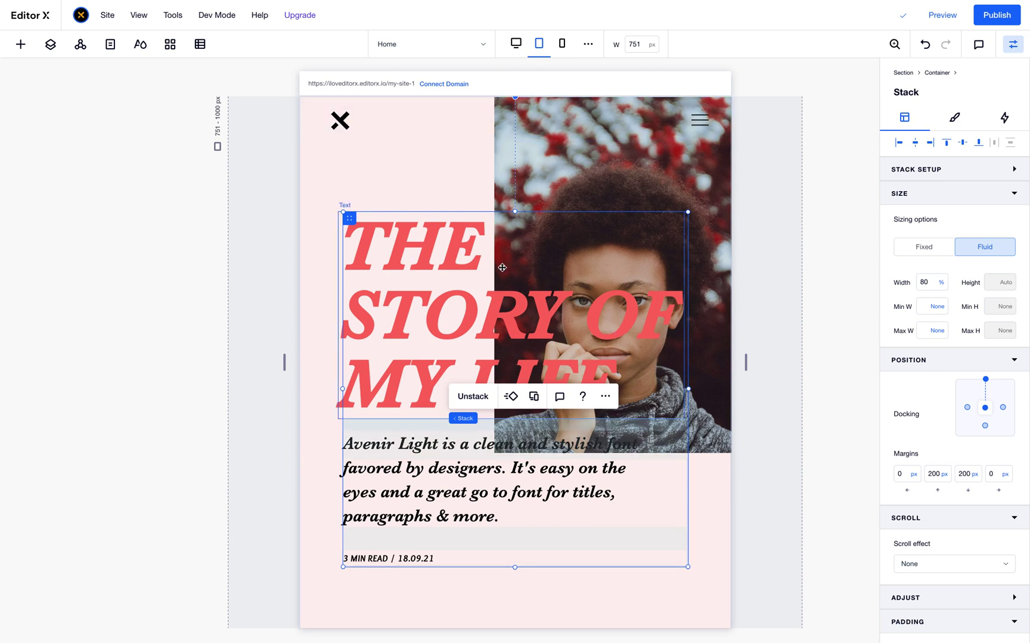
- Try a fixed font size of 110 on the title at the 751 px tablet width
click(474, 295)
double_click(474, 295)
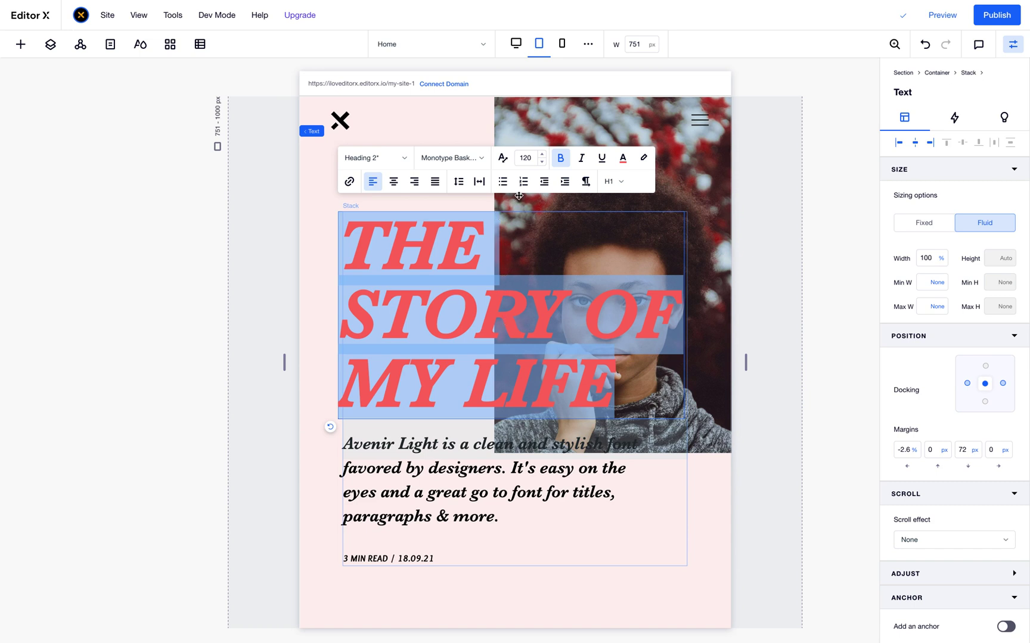
click(525, 158)
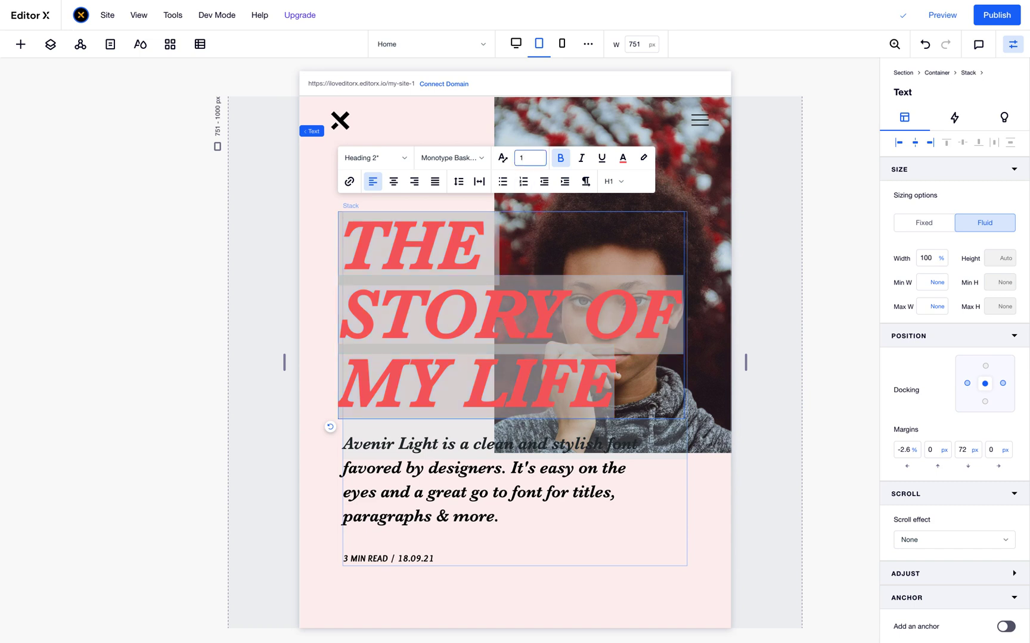
text(110)
key(Return)
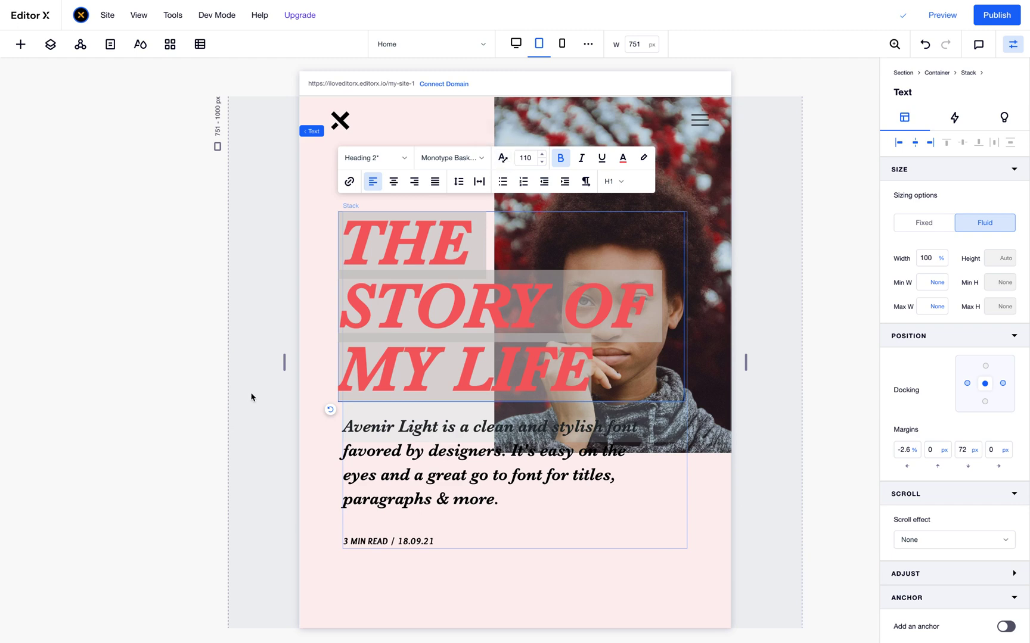
- Widen the canvas to 1000 px in the tablet breakpoint to check how the title fits
drag(286, 364, 212, 369)
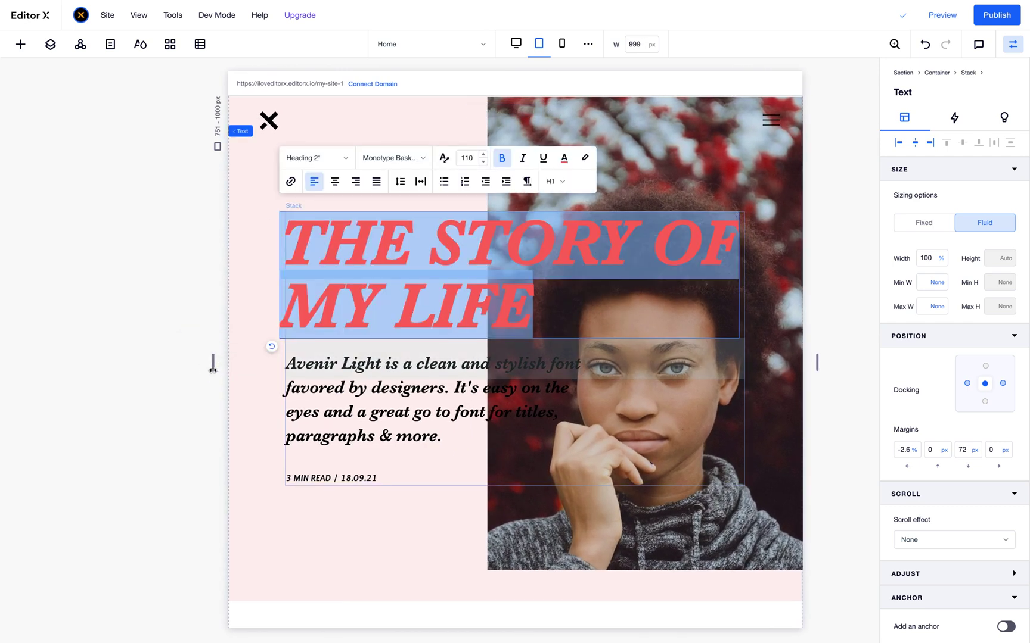
click(637, 46)
text(1)
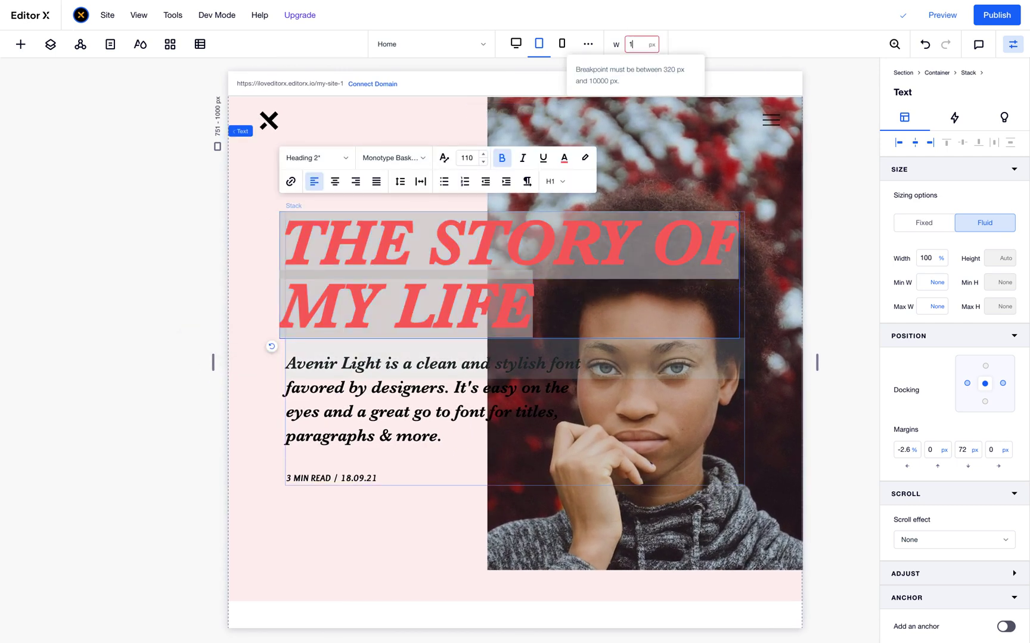
text(00)
key(Escape)
click(638, 46)
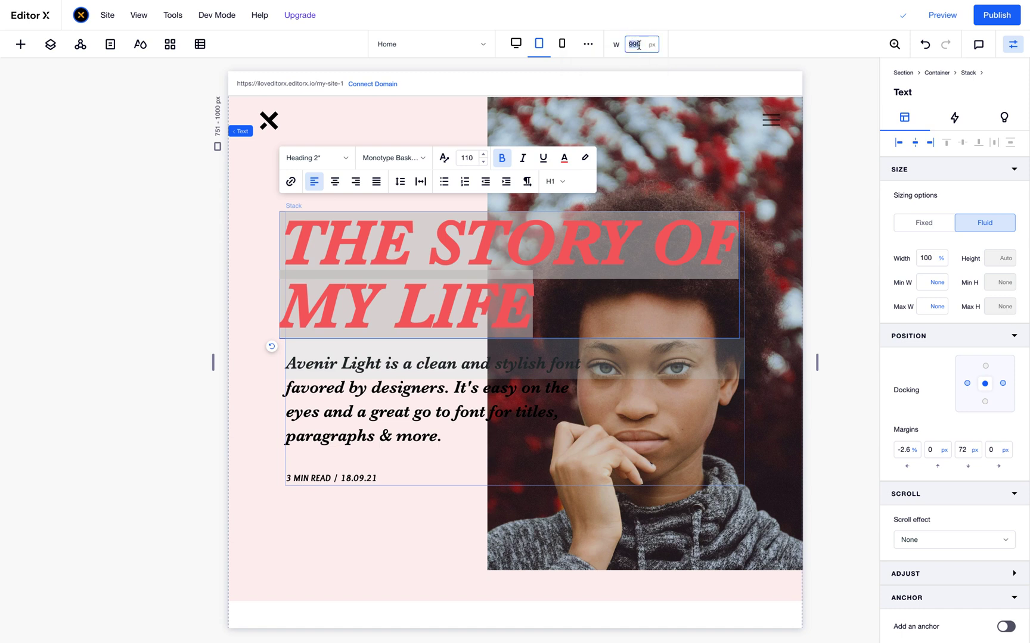
click(638, 45)
text(100)
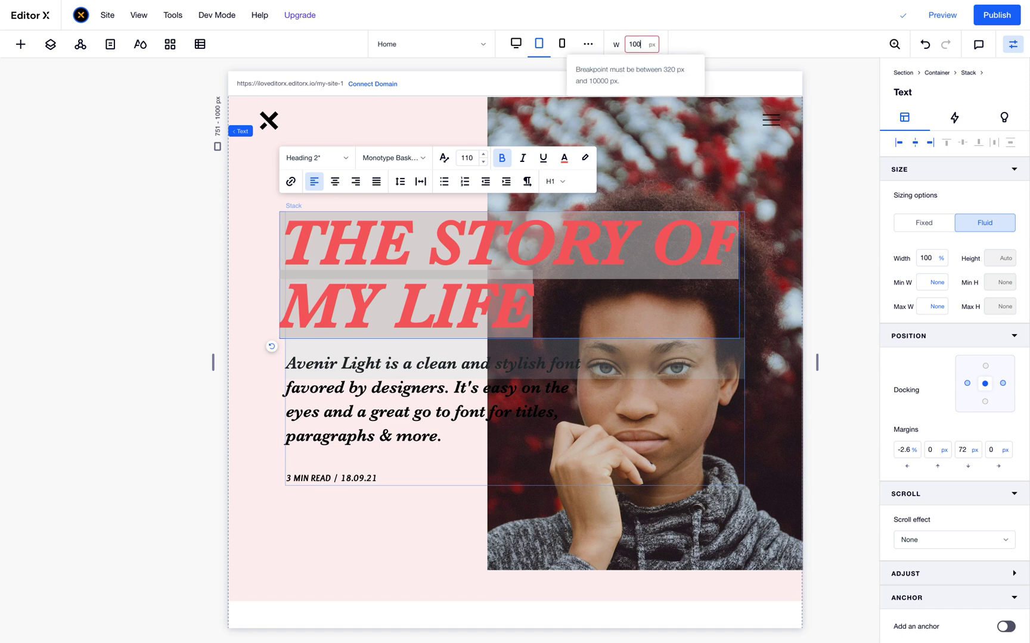
key(Escape)
click(638, 45)
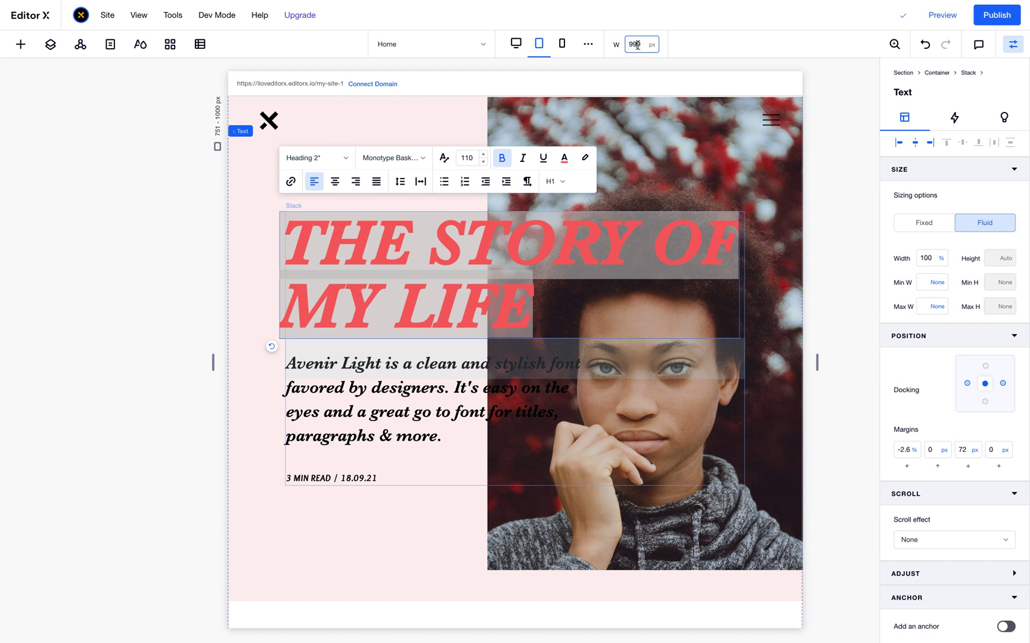
text(1000)
key(Return)
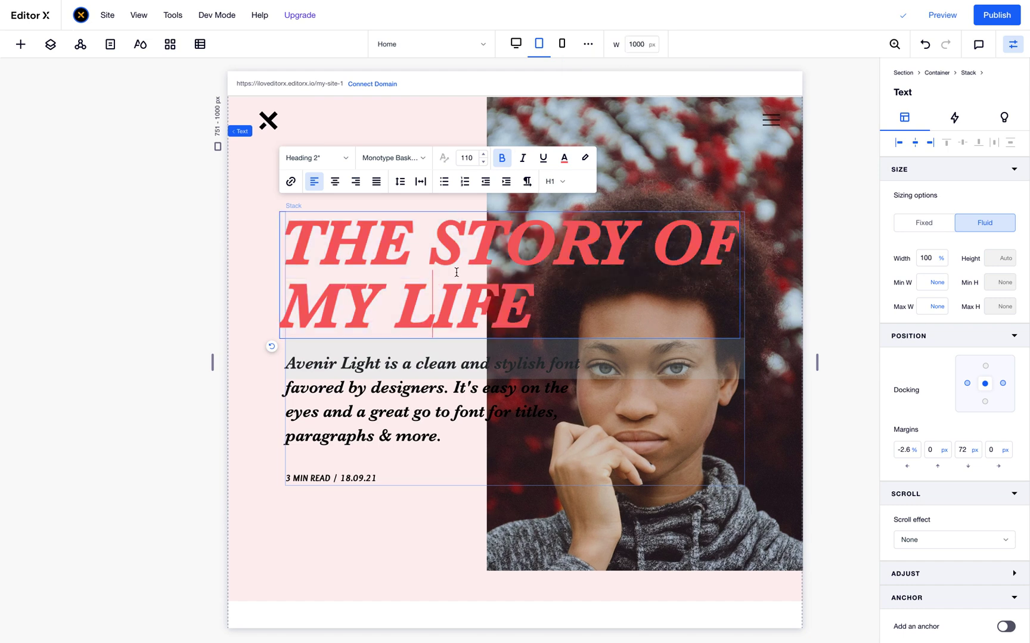
- Try a fixed font size of 140 on the title at the 1000 px tablet width
triple_click(434, 286)
click(469, 158)
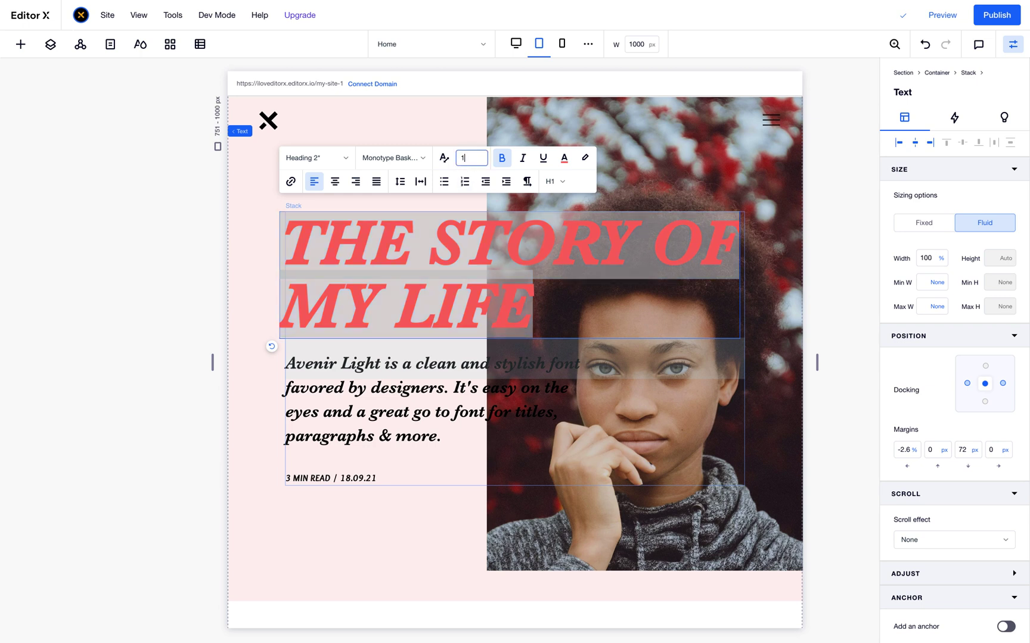
text(140)
key(Return)
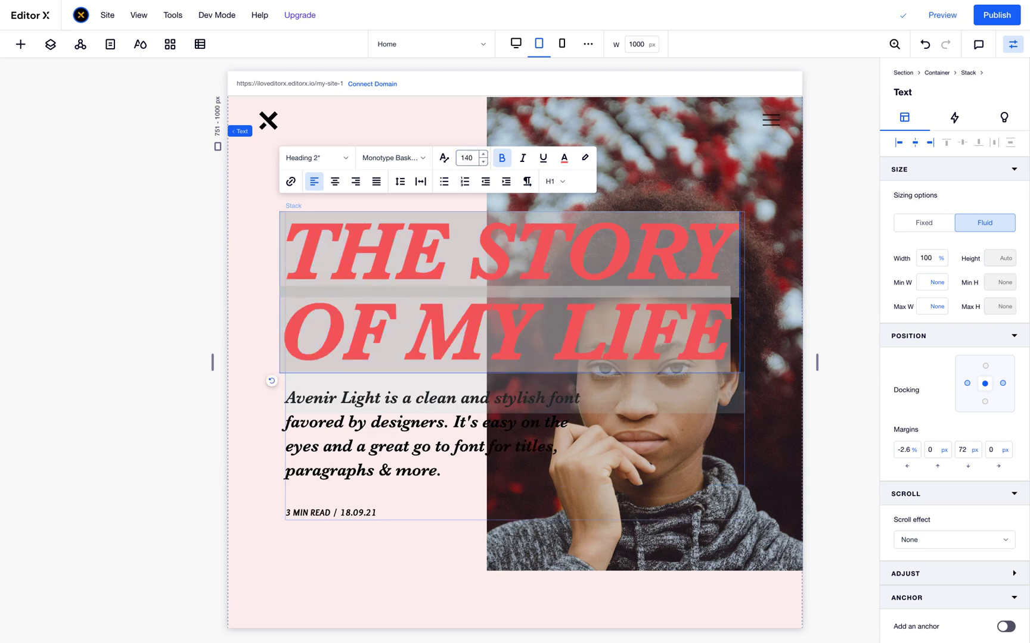
- Try a fixed font size of 130 on the title at the 1000 px tablet width
click(696, 178)
click(548, 319)
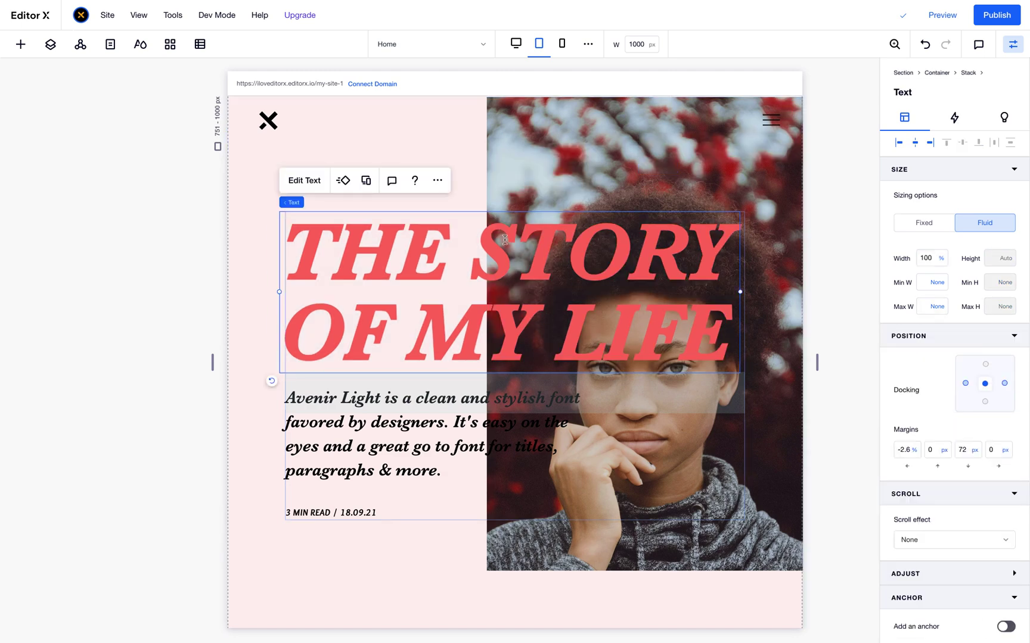
double_click(547, 318)
click(472, 158)
text(1)
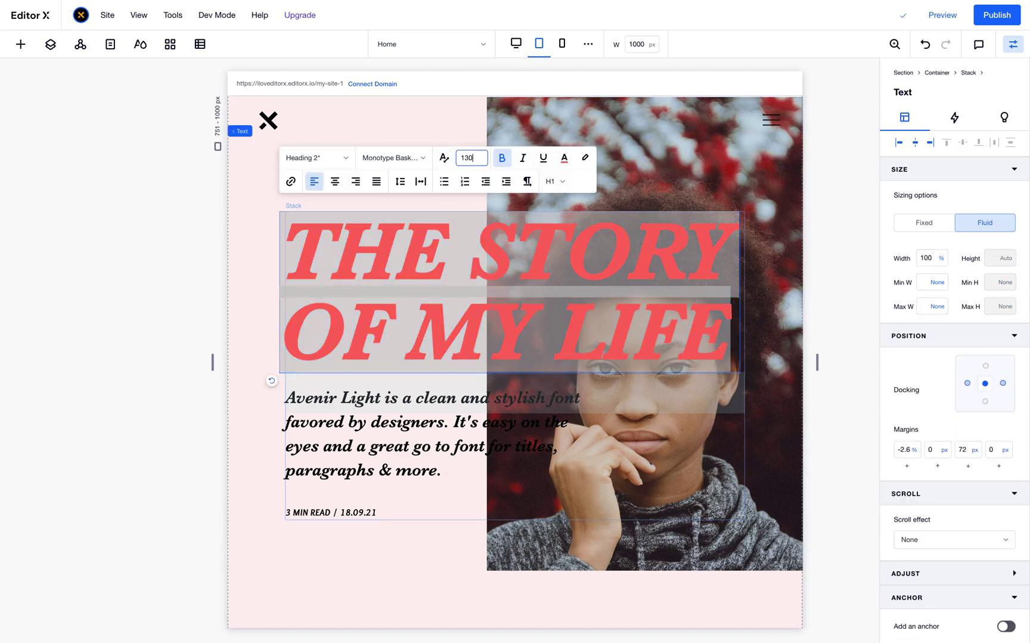
text(30)
key(Return)
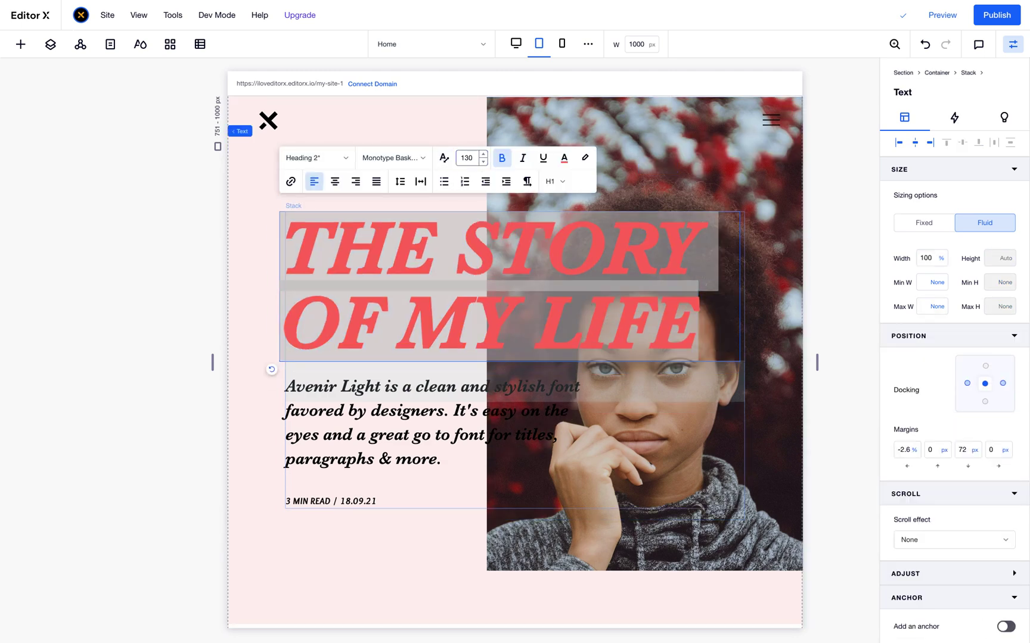
- Narrow the tablet canvas to 751 px, turn on scaled font sizing for the title and set its maximum size to 130
click(637, 45)
text(1)
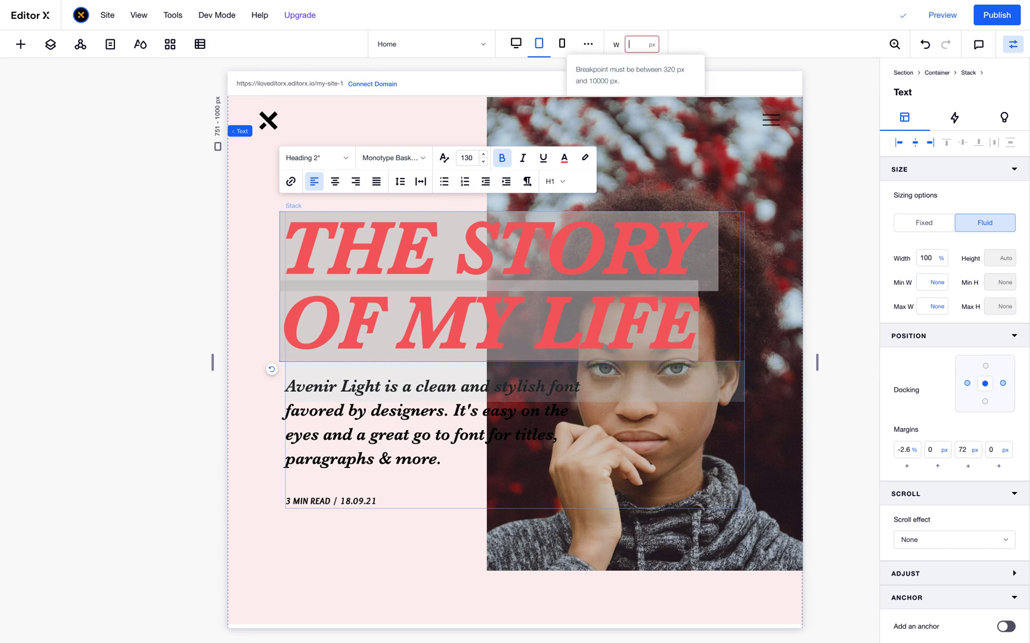
text(51)
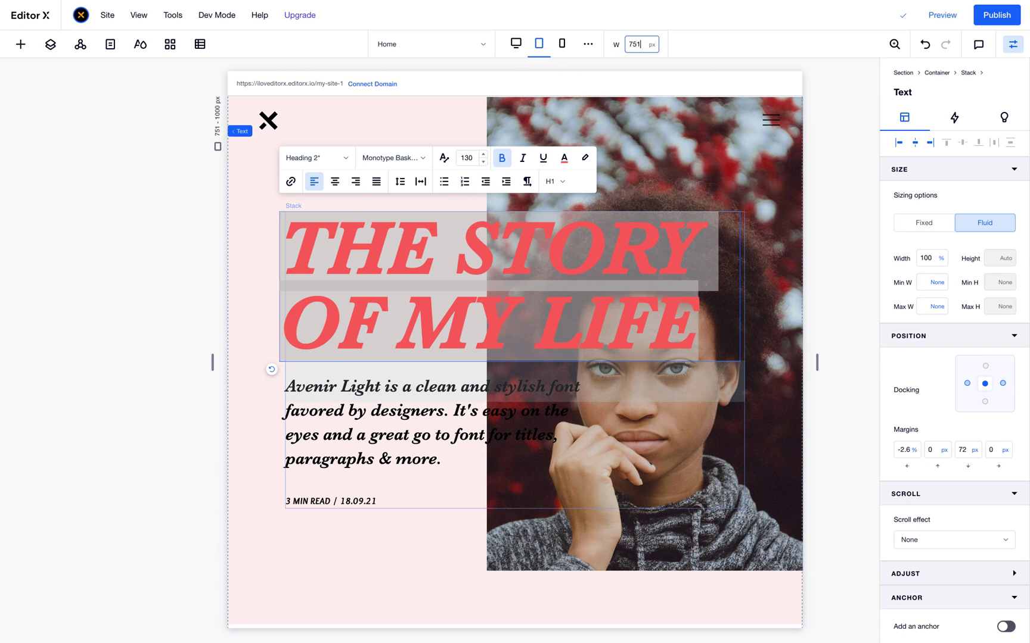
key(Return)
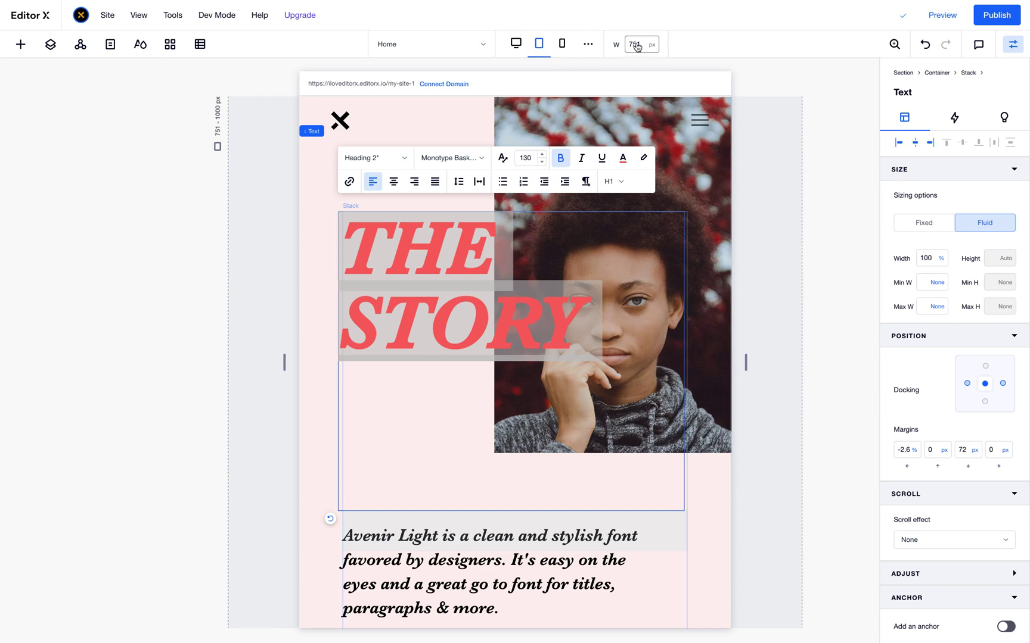
click(761, 239)
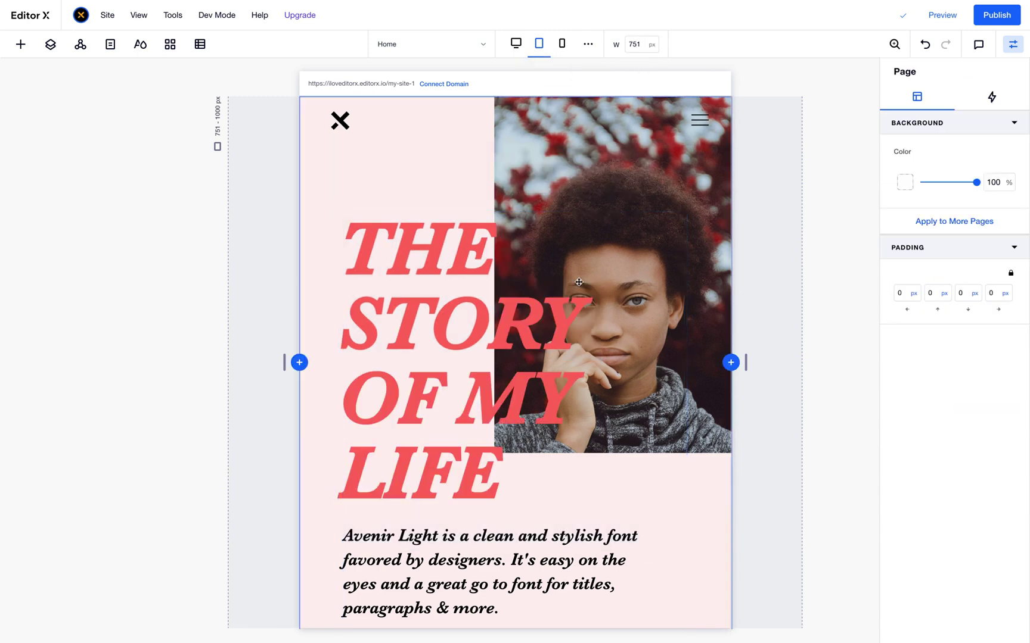
double_click(496, 305)
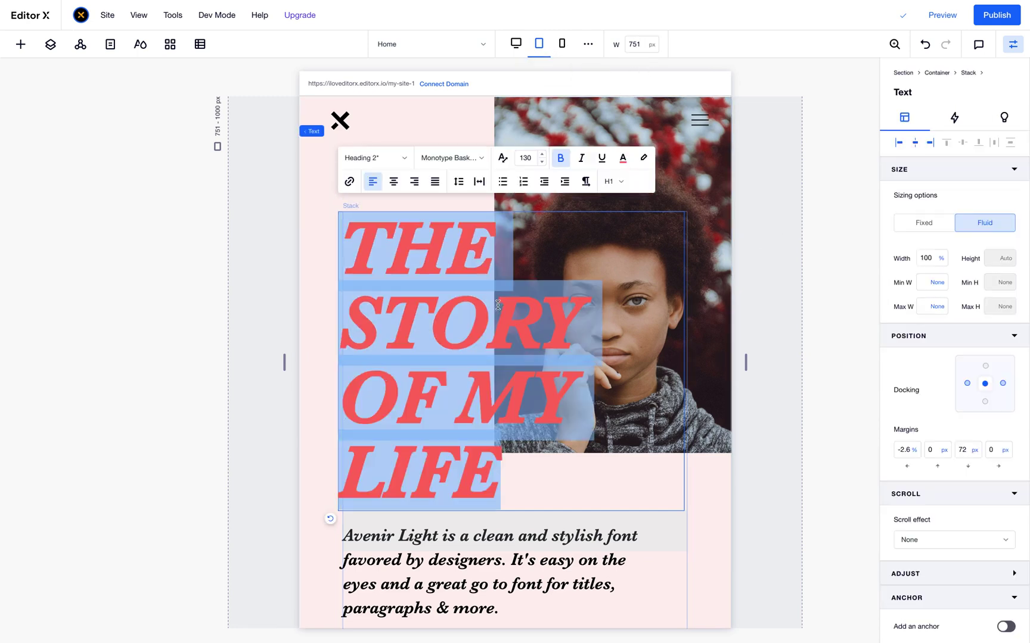
click(501, 158)
click(565, 161)
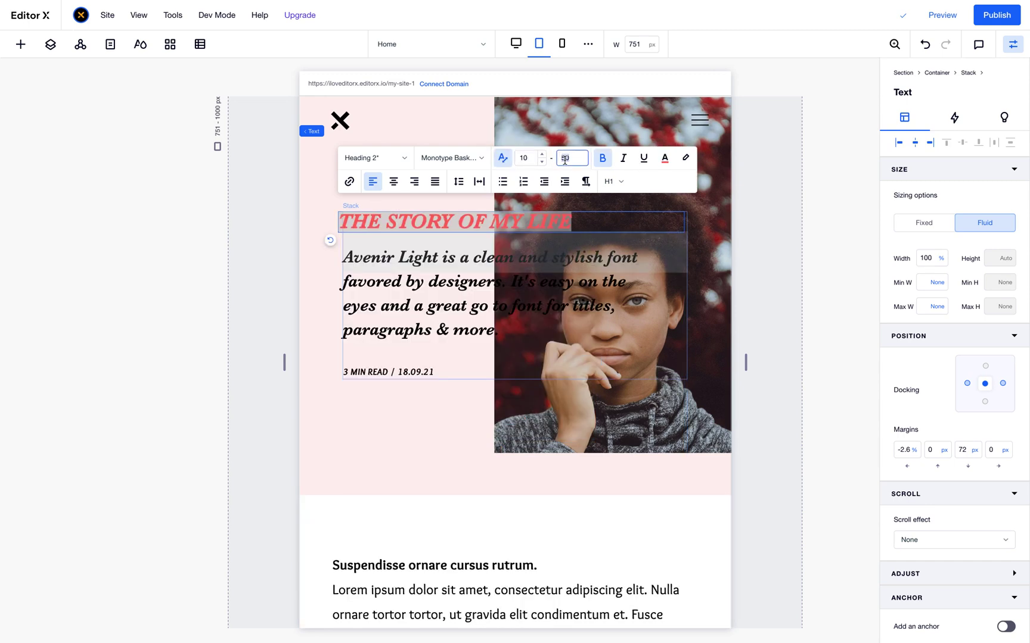
text(130)
key(Return)
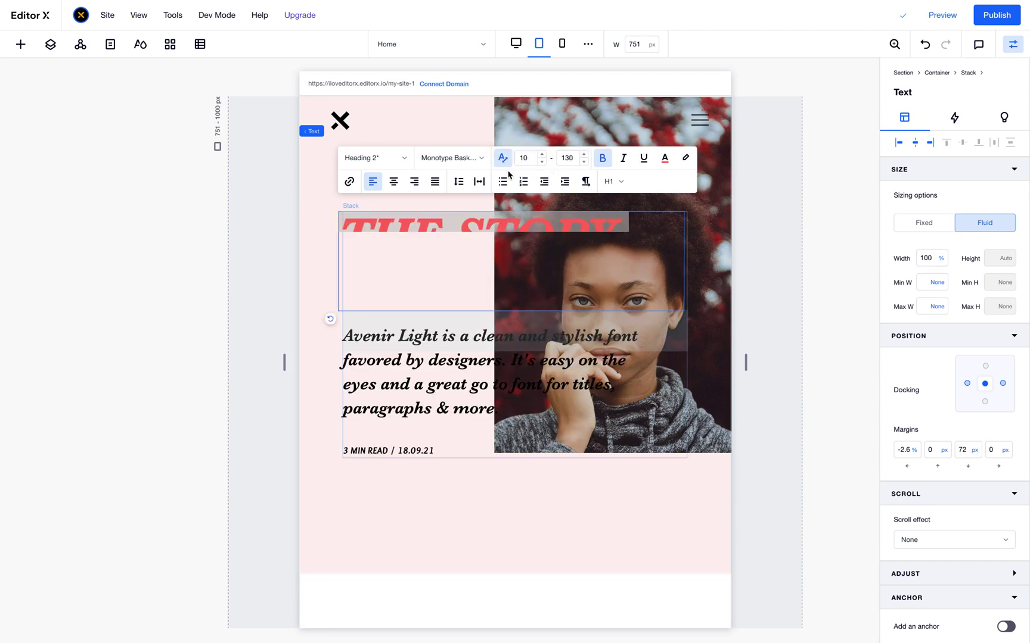
- Open the title's text for editing and switch to the mobile breakpoint at a 750 px canvas width
click(744, 262)
click(546, 255)
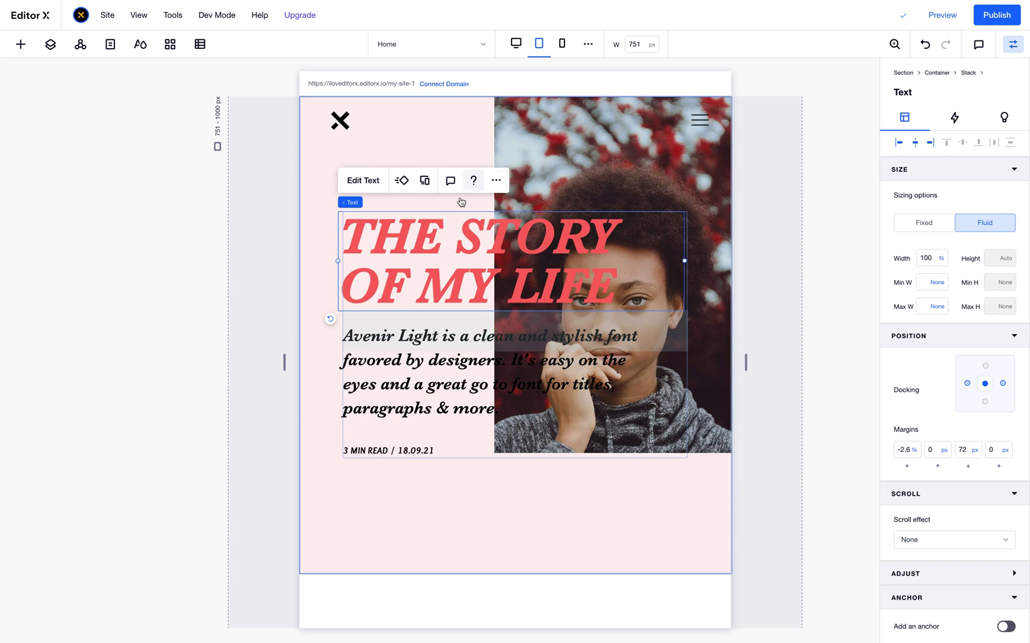
click(363, 180)
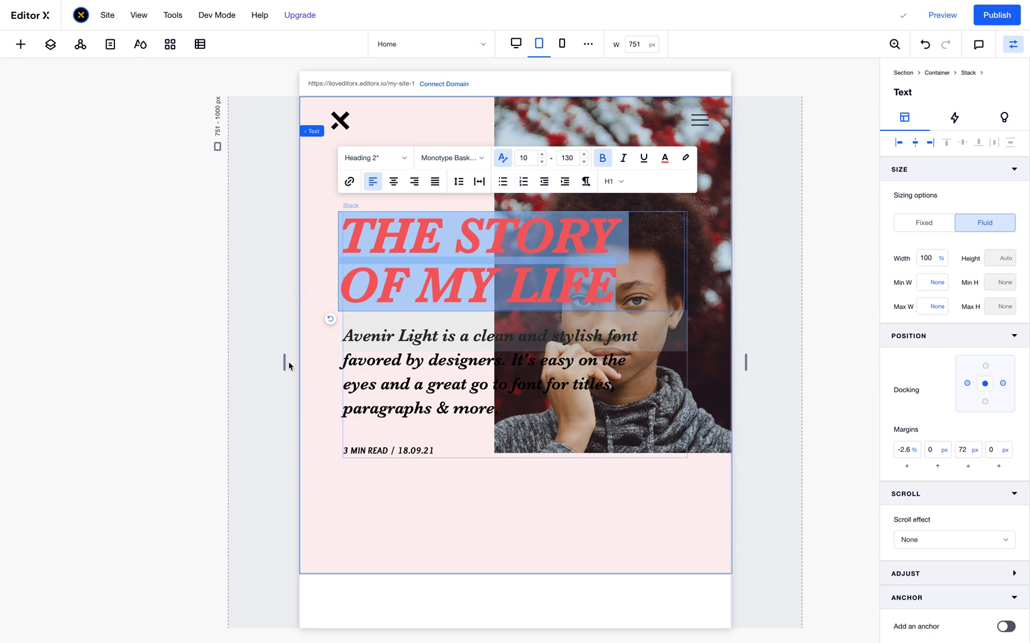
mouse_move(285, 362)
mouse_down()
mouse_move(210, 388)
mouse_move(312, 359)
mouse_move(278, 363)
mouse_up()
- Try a maximum scaled font size of 100 on the title in the mobile breakpoint
double_click(476, 280)
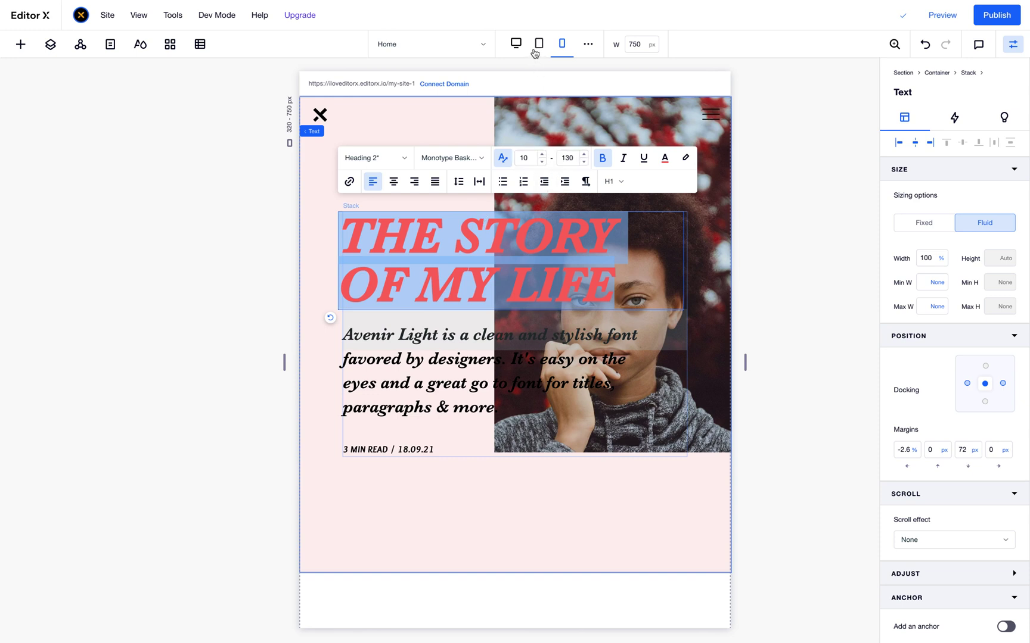
click(568, 160)
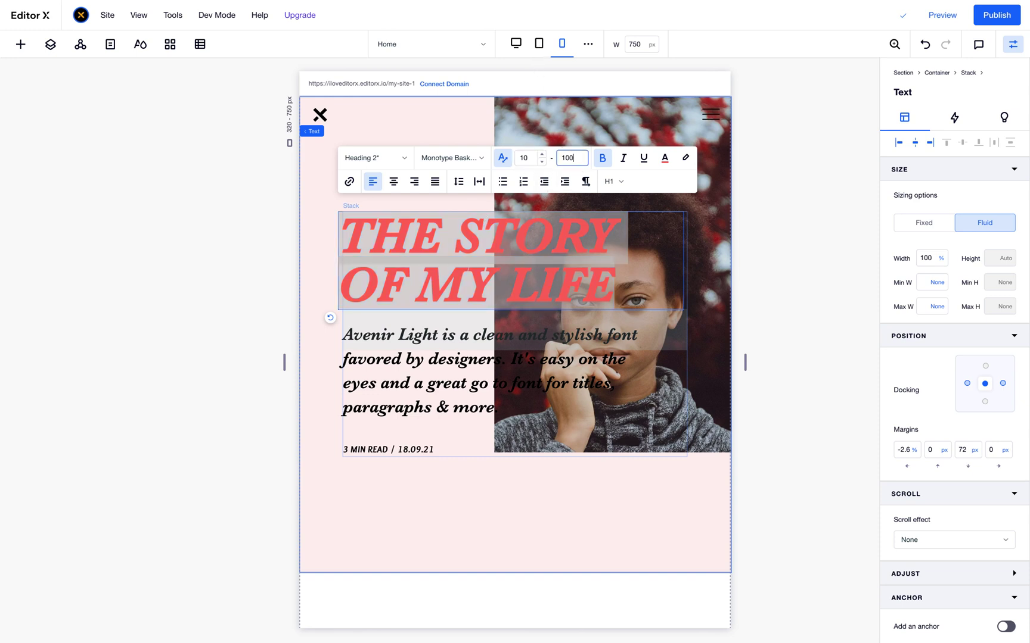
key(Return)
click(732, 321)
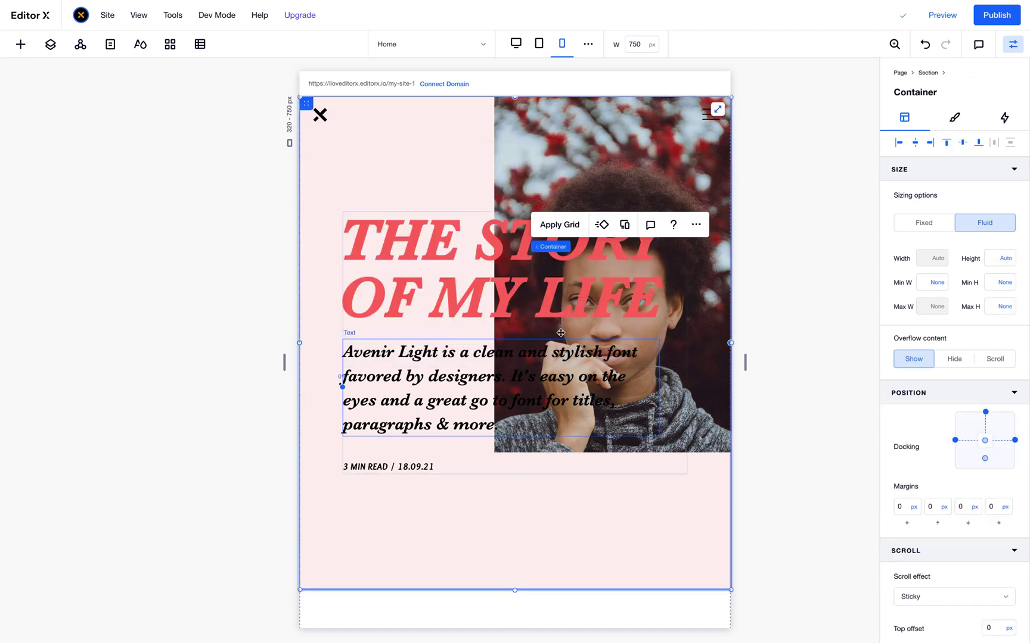
- Set the title's maximum scaled font size to 90 in the mobile breakpoint and narrow the canvas to about 558 px
click(474, 283)
click(474, 282)
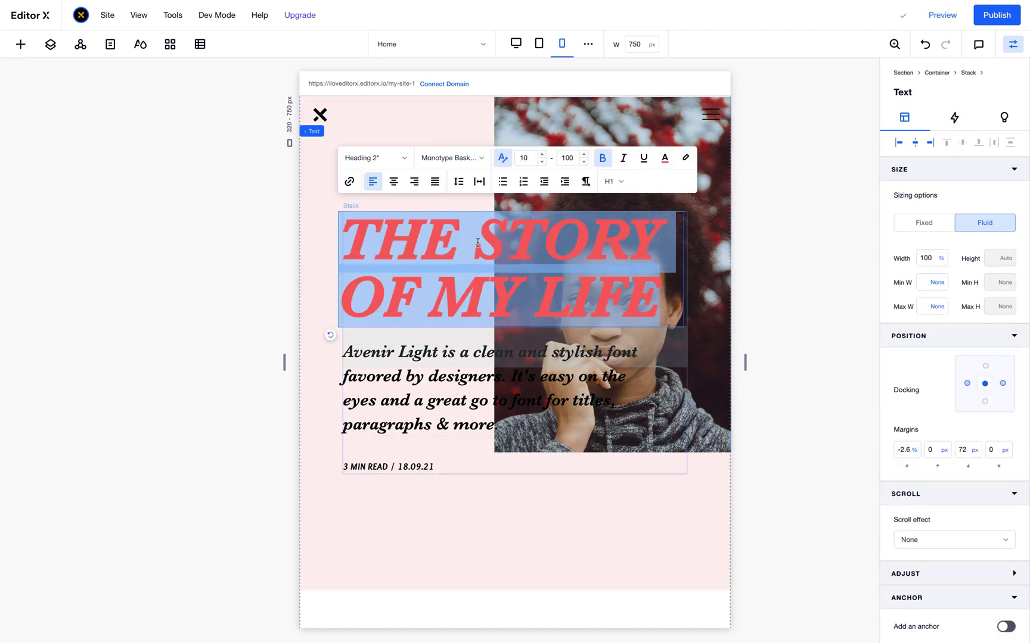
click(570, 161)
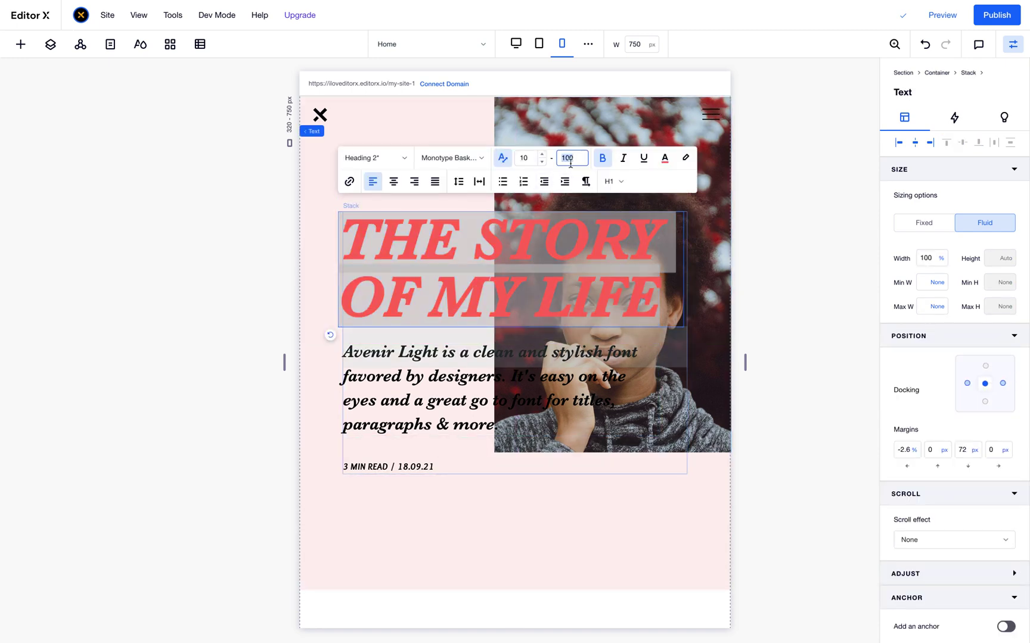
text(90)
key(Return)
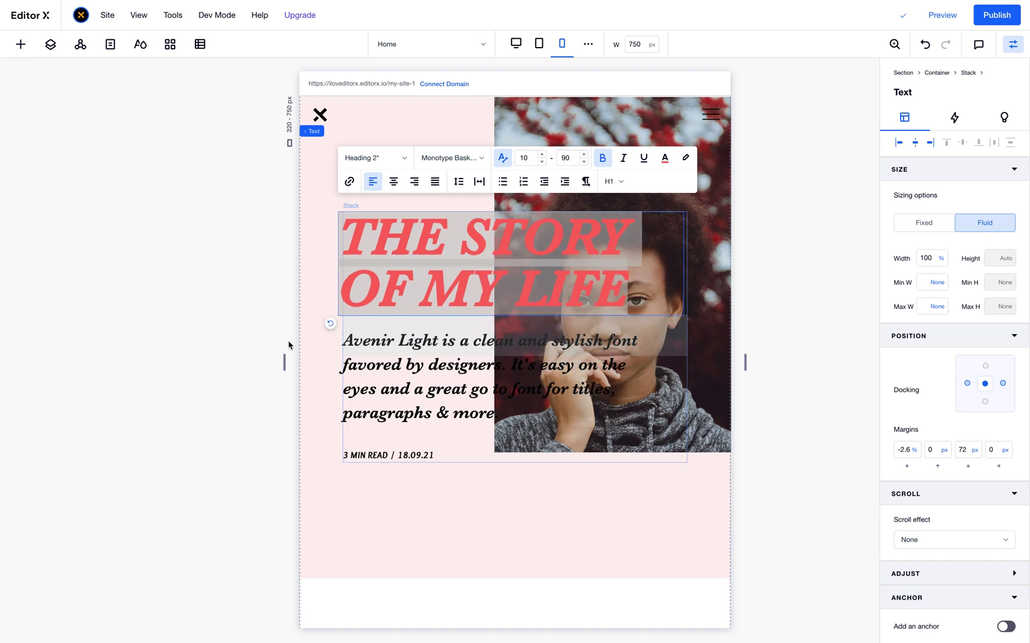
drag(285, 365, 340, 361)
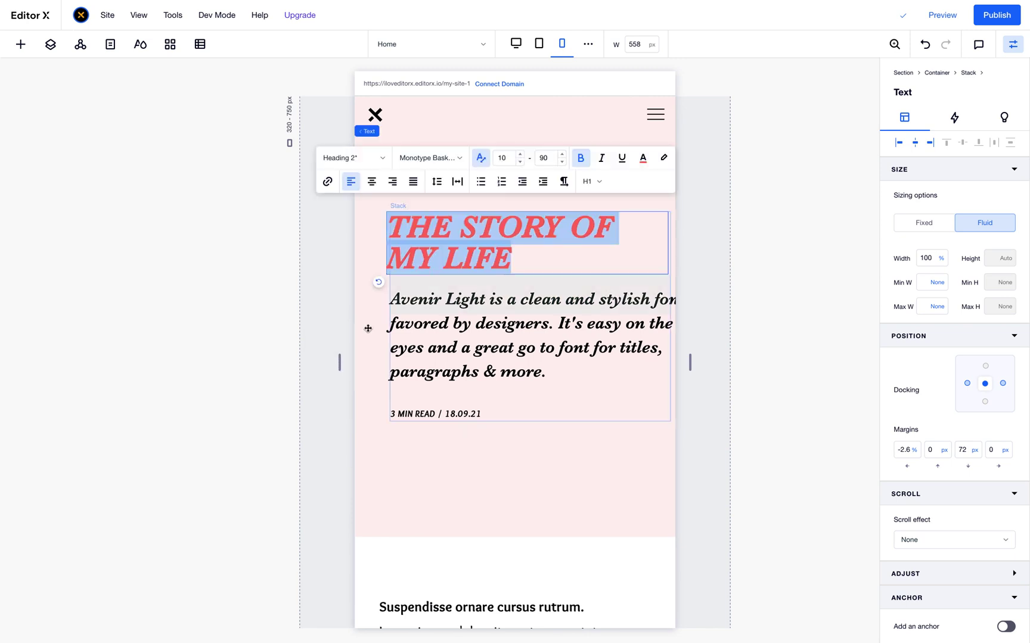
- Narrow the mobile canvas to 320 px and remove the minimum width from the paragraph below the title
click(502, 158)
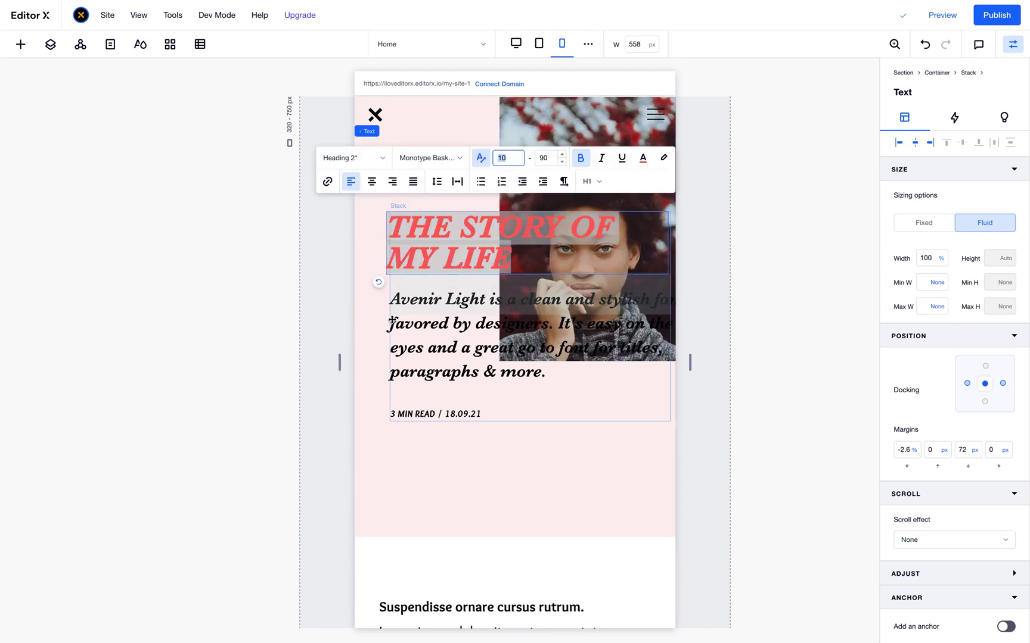
drag(339, 358, 429, 360)
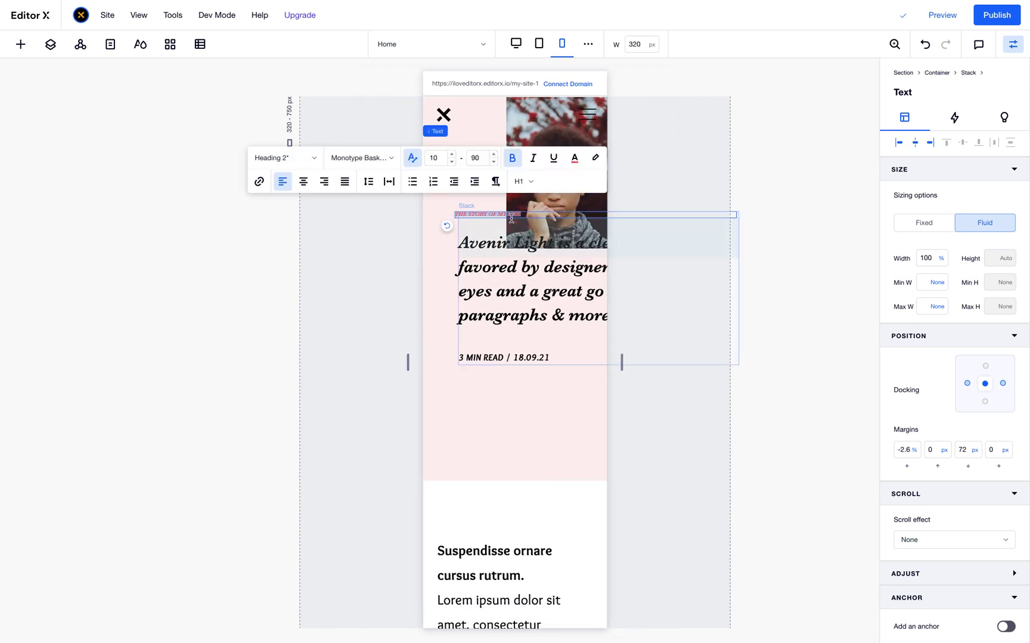
click(501, 229)
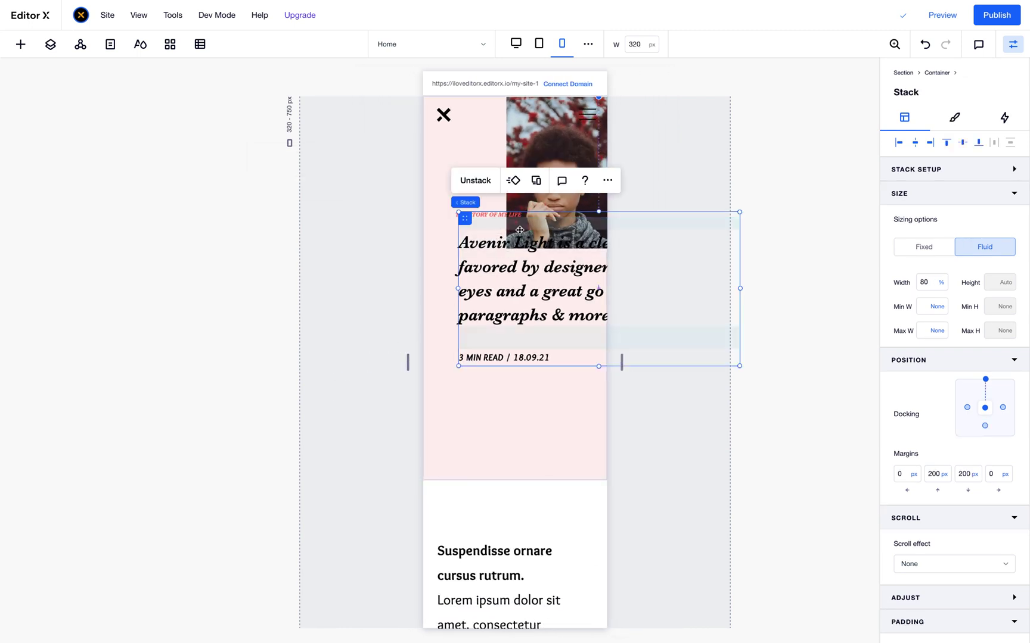
click(526, 276)
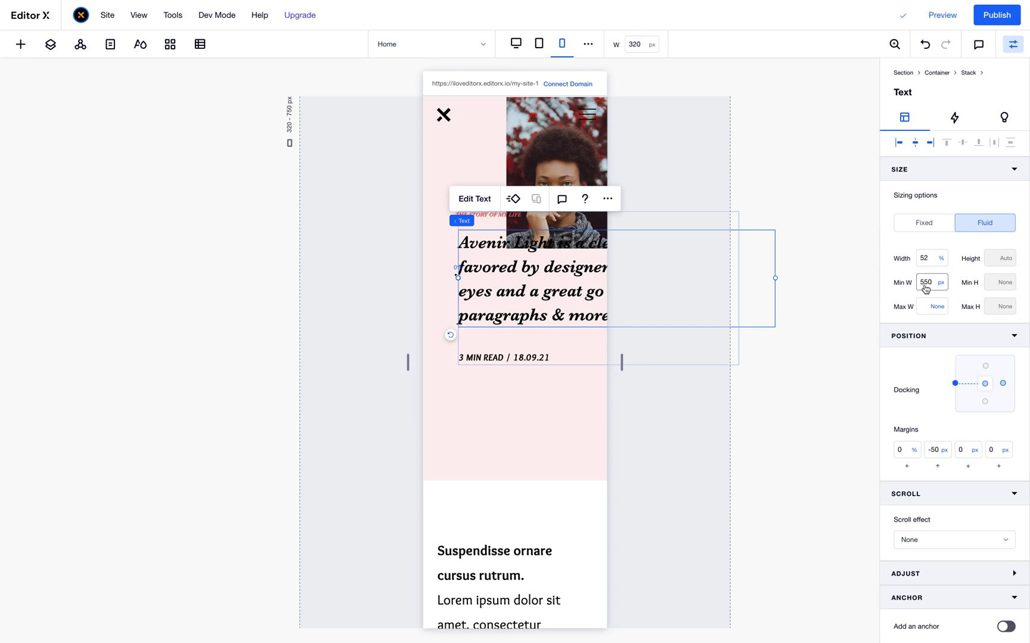
scroll(566, 296, right, 5)
scroll(505, 296, left, 5)
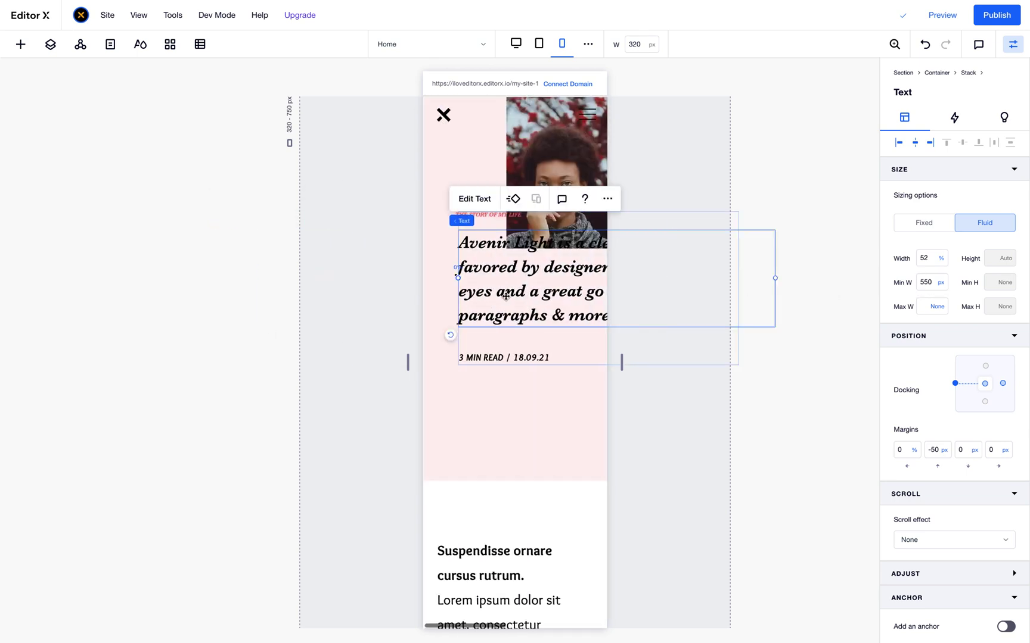
click(943, 284)
click(951, 240)
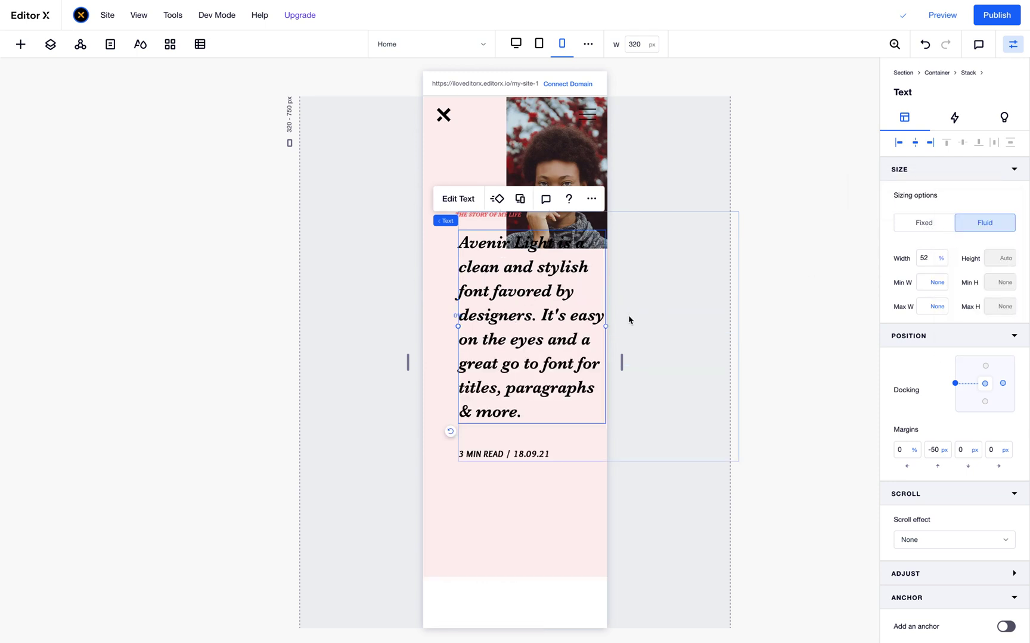
- Remove the minimum width from the read-time and date line in the mobile breakpoint
click(540, 453)
click(938, 284)
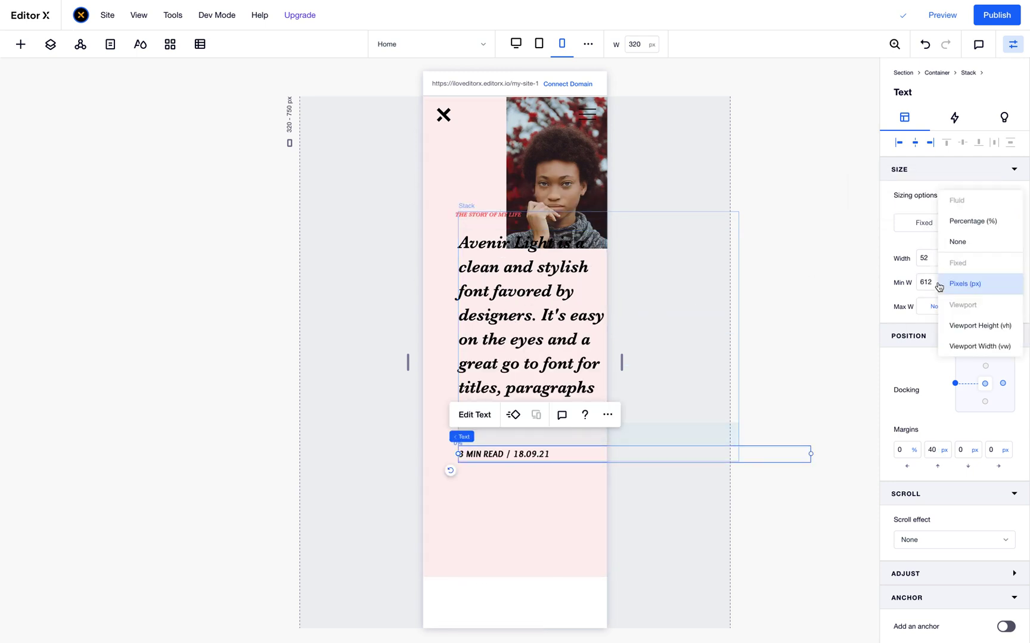
click(955, 230)
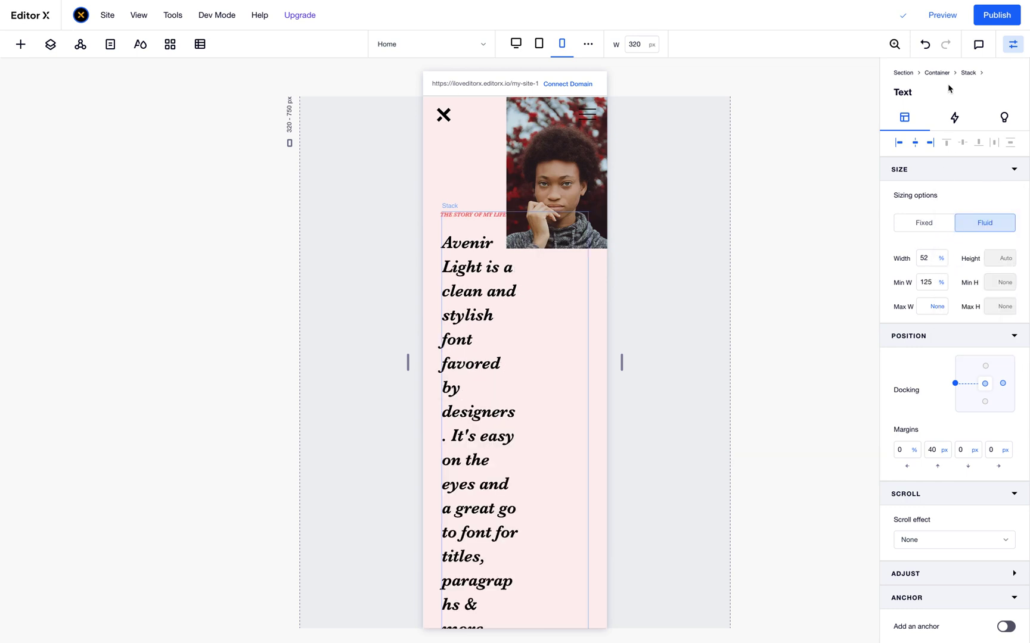
click(930, 45)
click(941, 281)
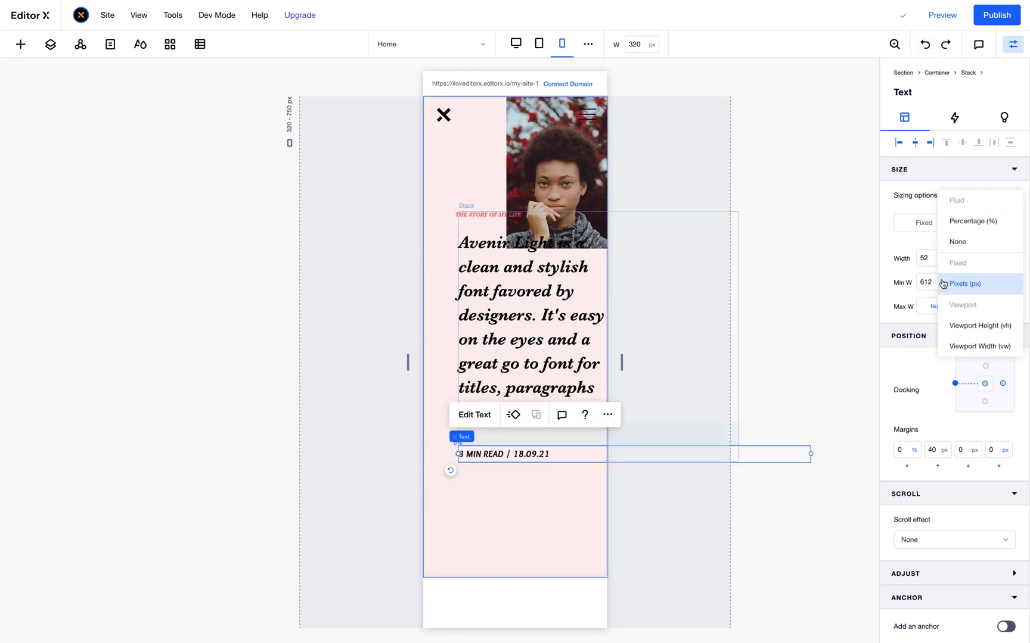
click(958, 241)
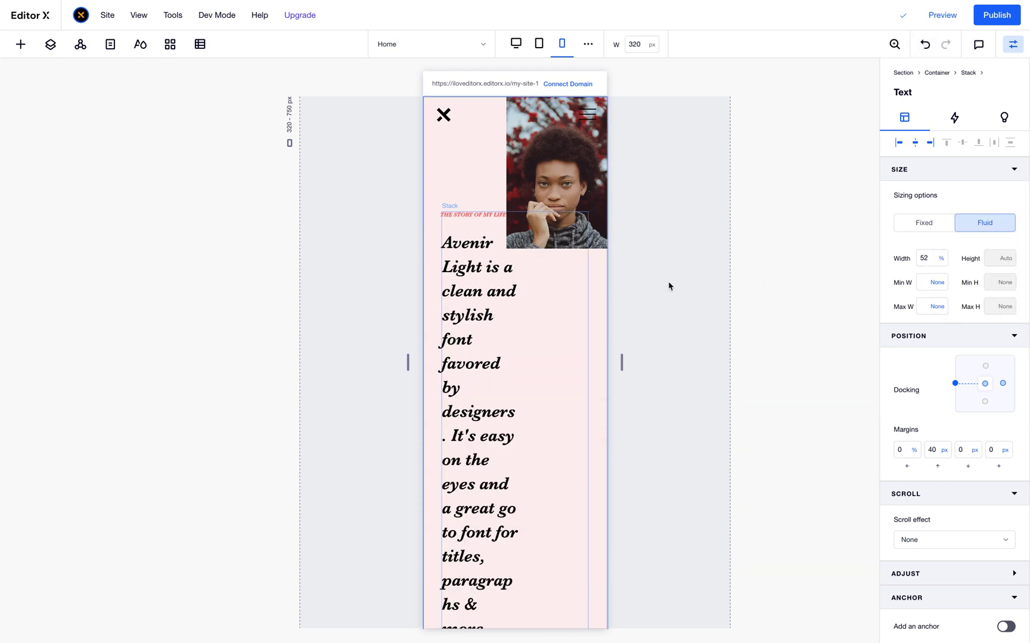
- Set the title's minimum scaled font size to 50 in the mobile breakpoint
click(477, 216)
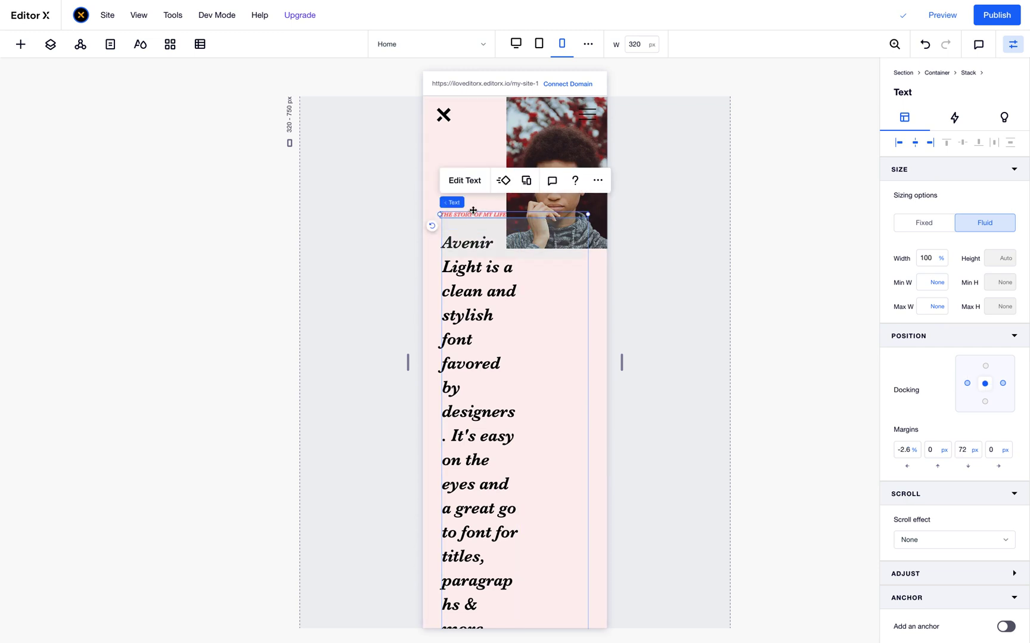
click(476, 180)
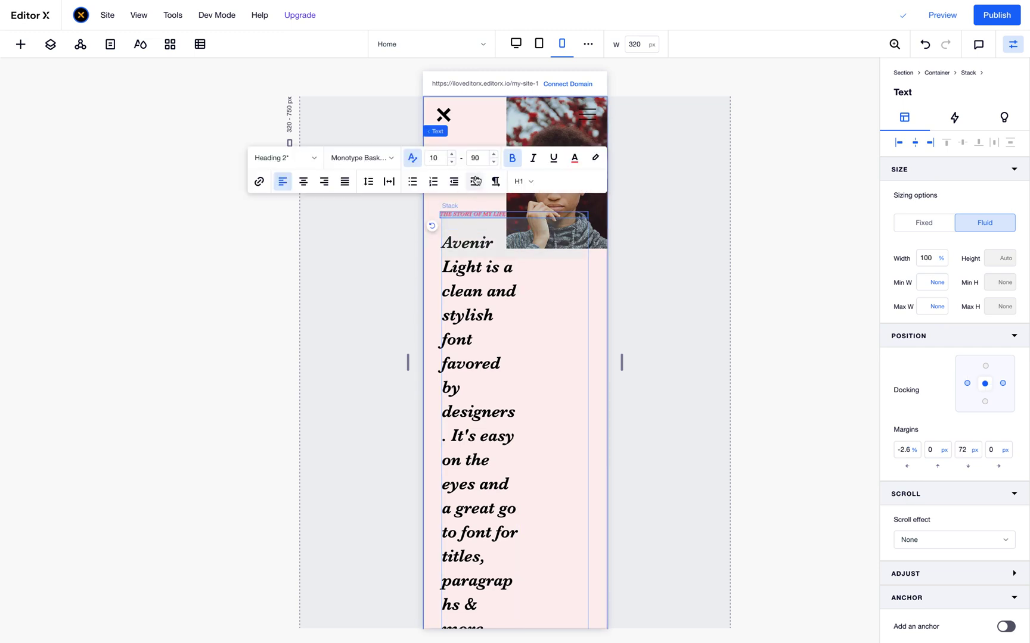
click(436, 159)
key(Return)
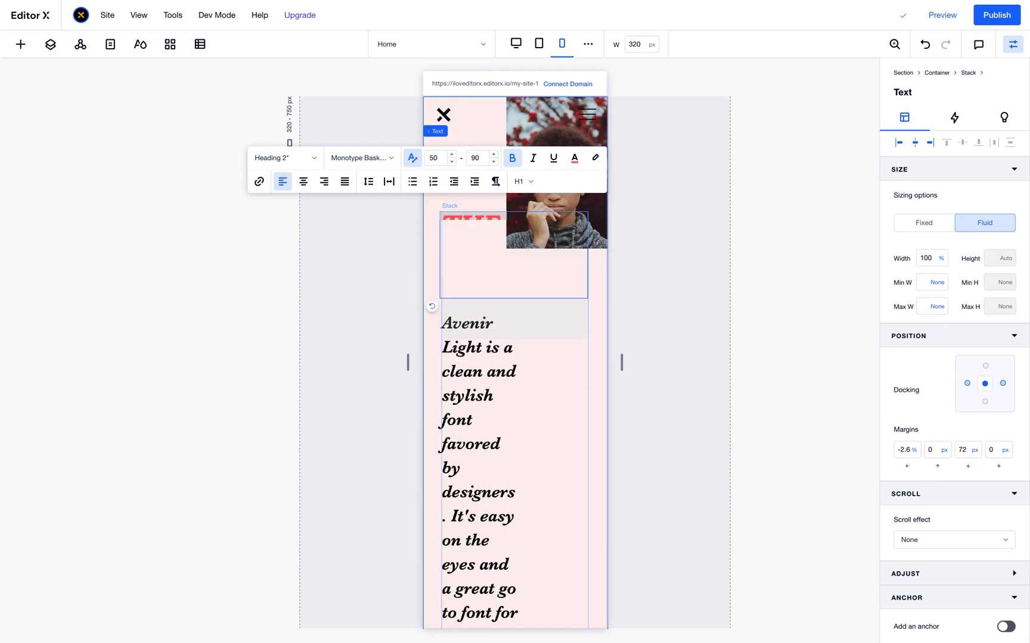
click(595, 506)
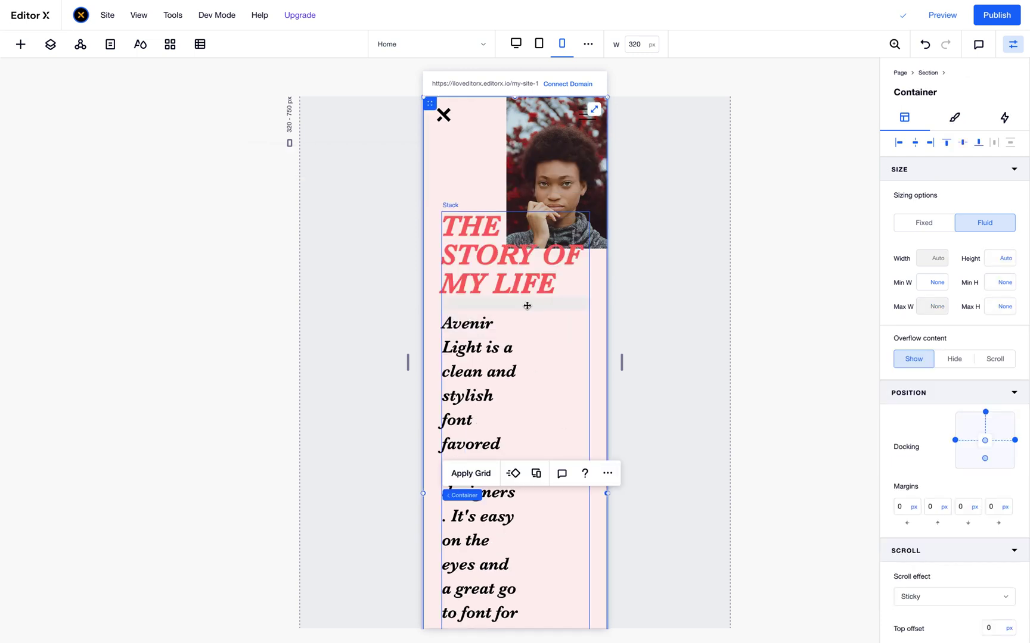
click(514, 275)
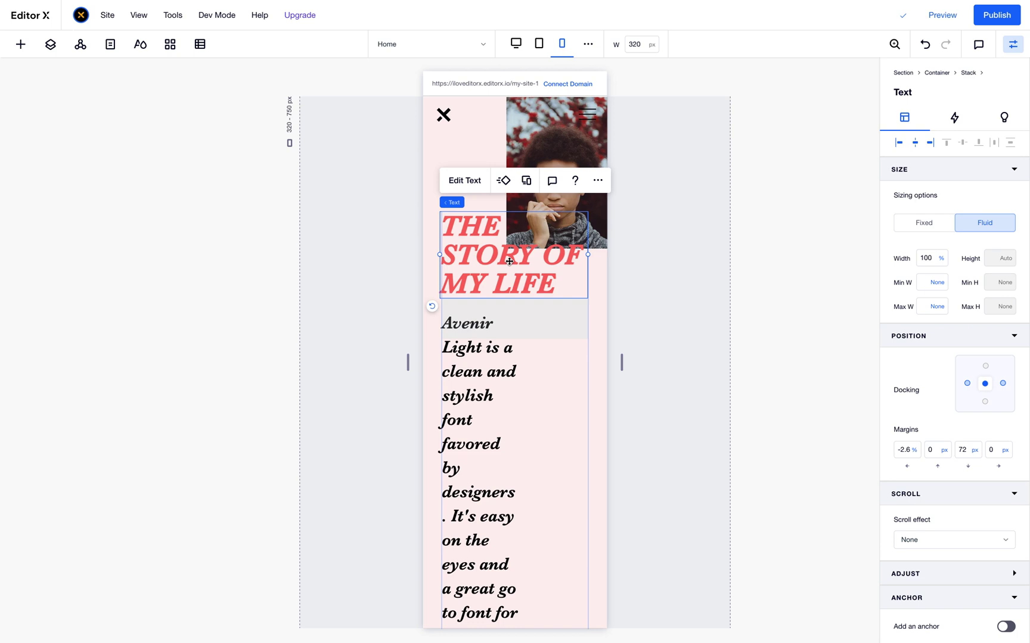
click(572, 316)
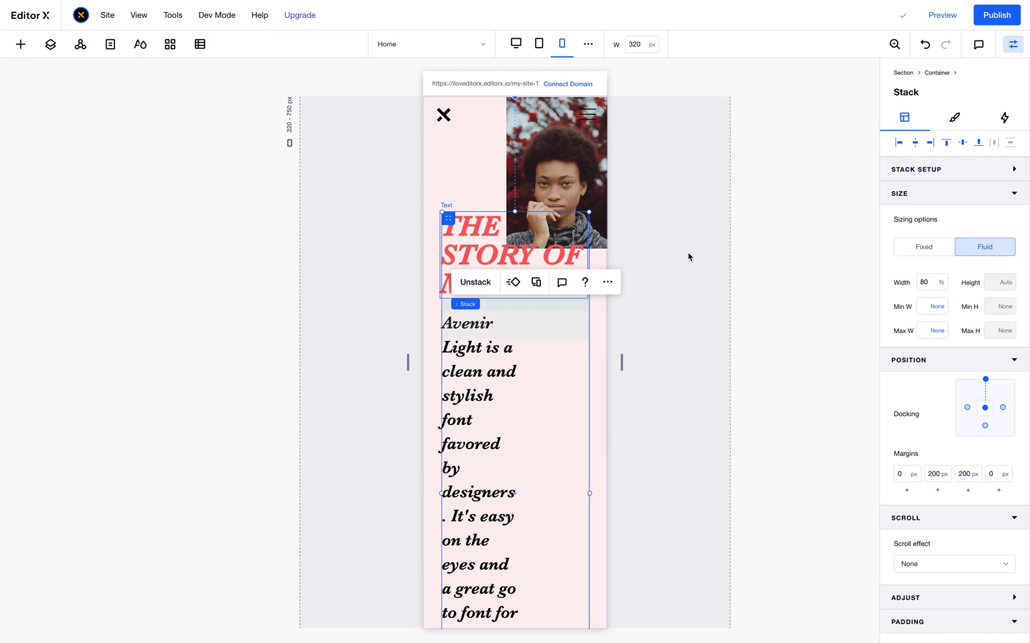
click(596, 269)
- Try a minimum scaled font size of 55 on the title at 320 px and undo the change
click(539, 284)
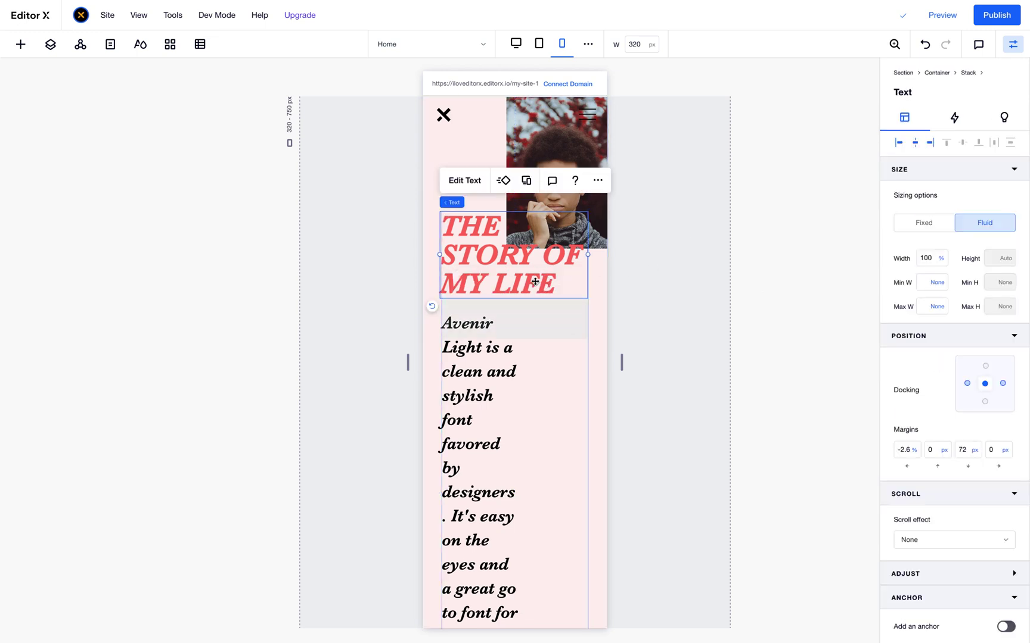
click(463, 180)
click(440, 164)
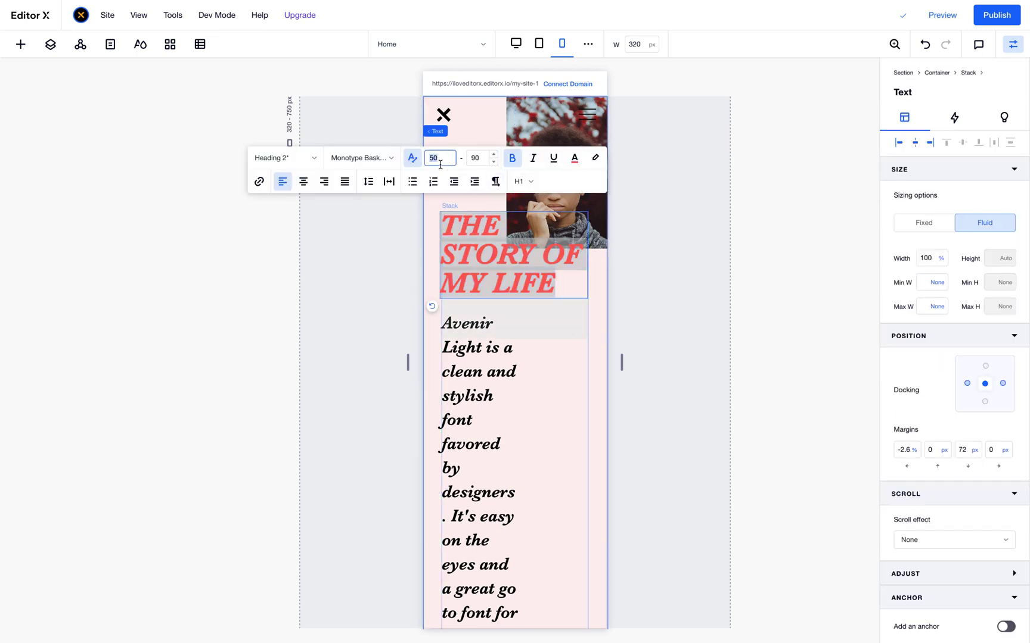
key(Return)
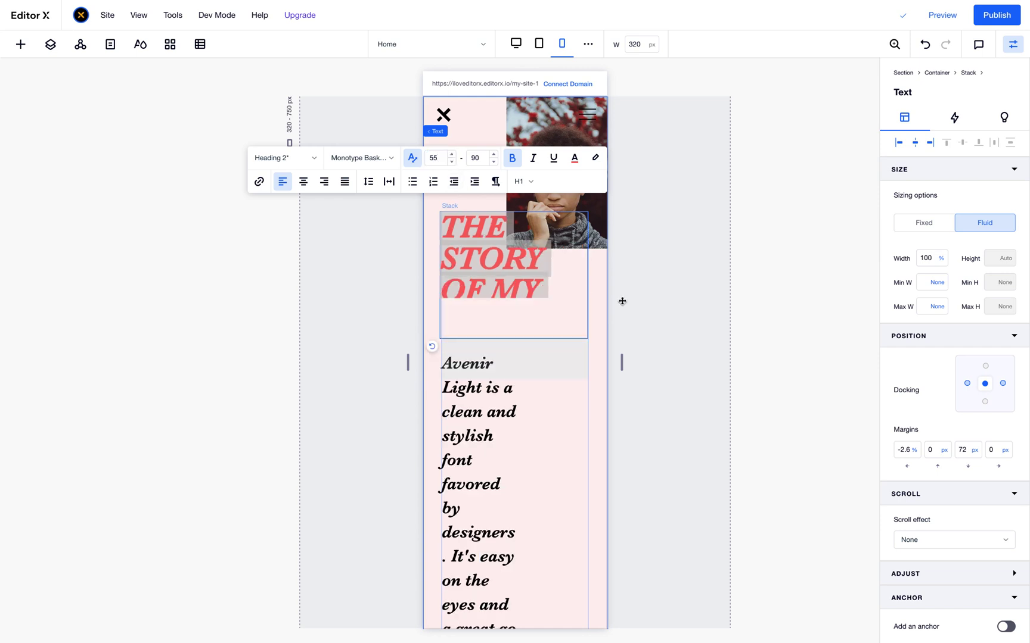
click(648, 309)
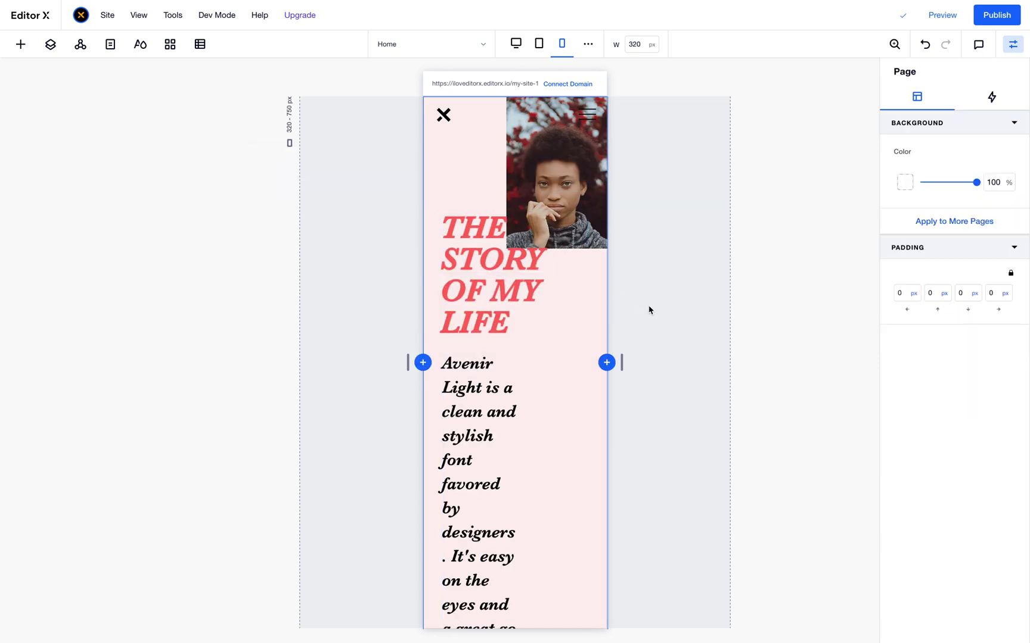
click(501, 294)
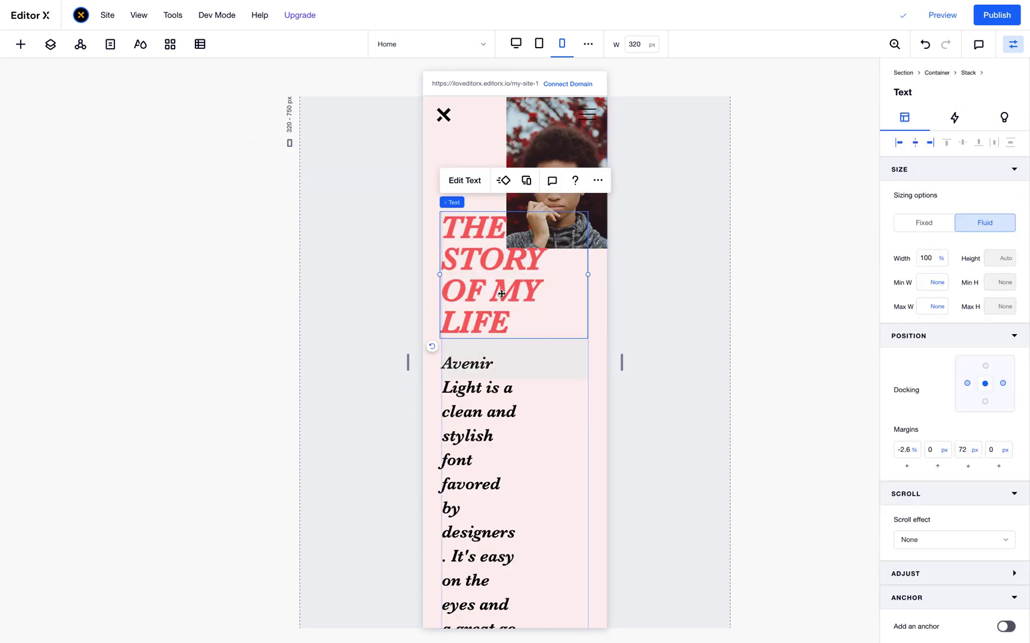
click(923, 46)
click(658, 248)
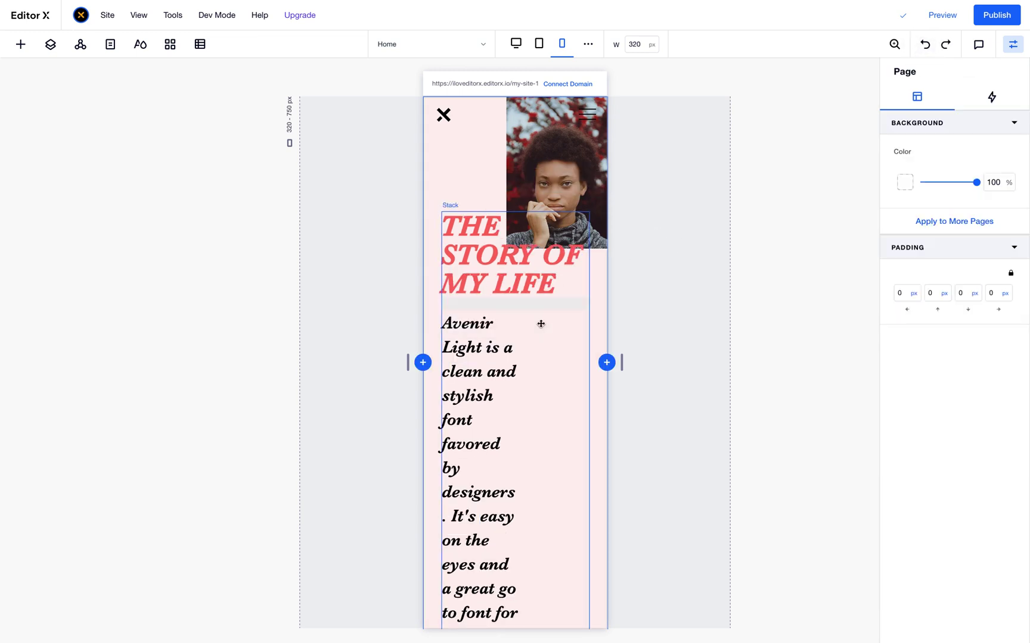
- Lower the title's minimum scaled font size to 40 at the 320 px mobile width
mouse_move(408, 362)
mouse_down()
mouse_move(271, 405)
mouse_move(333, 368)
mouse_move(395, 363)
mouse_move(327, 381)
mouse_move(422, 361)
mouse_up()
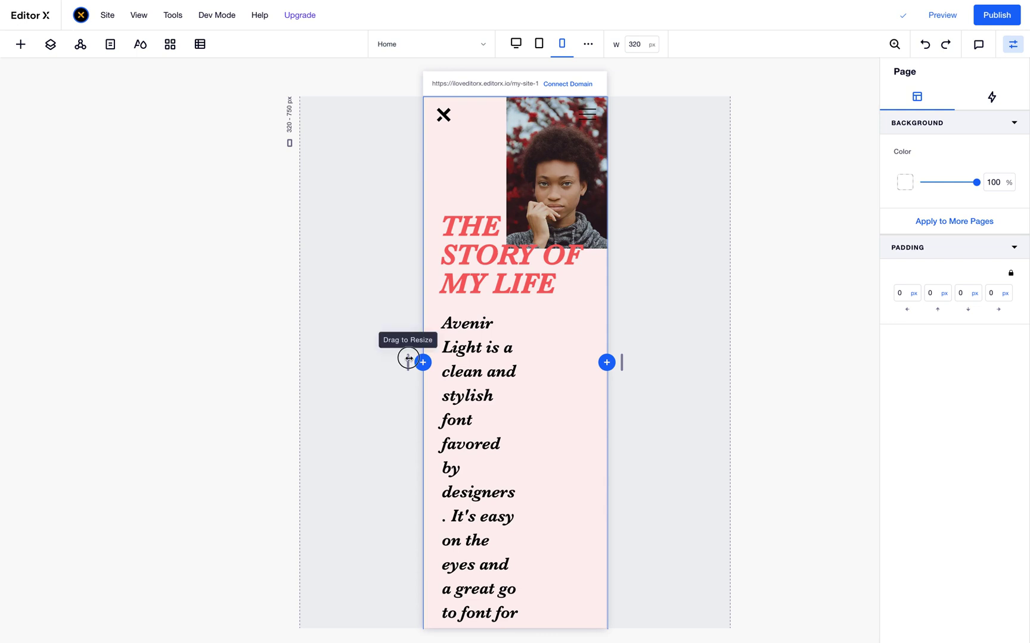
mouse_move(409, 358)
mouse_down()
mouse_move(367, 371)
mouse_move(409, 361)
mouse_up()
click(514, 217)
double_click(515, 217)
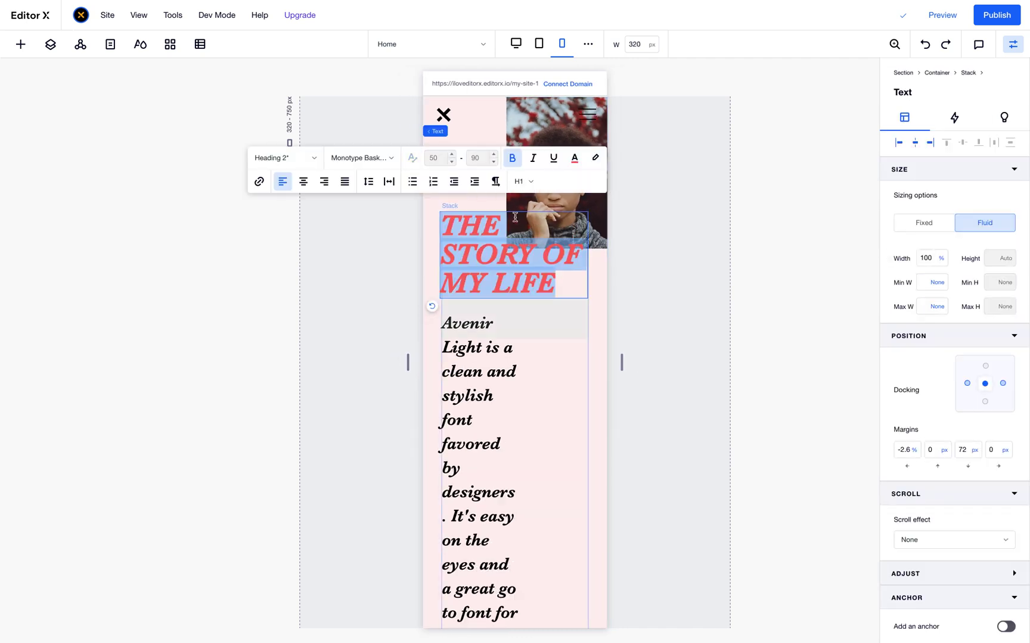
click(437, 159)
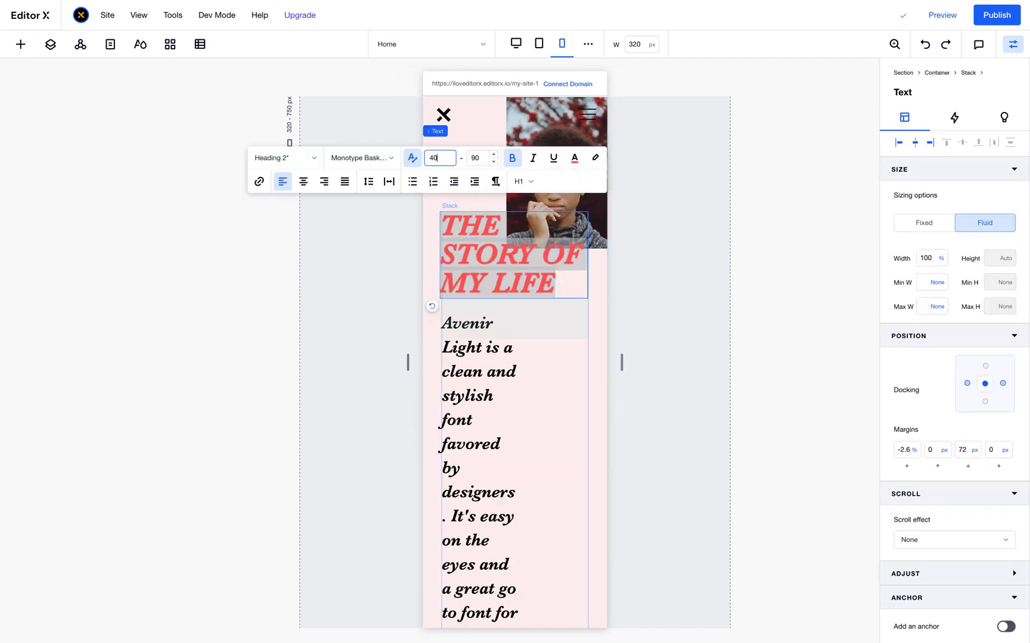
text(40)
key(Return)
click(405, 347)
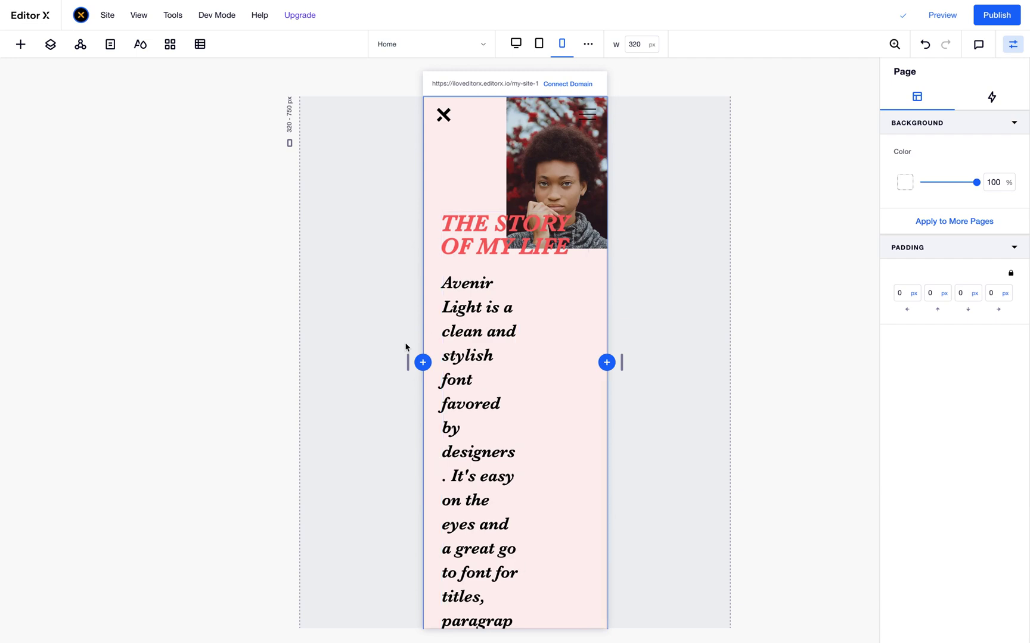
- Widen the canvas through the larger breakpoints and switch to the desktop breakpoint at 1680 px
drag(408, 361, 59, 423)
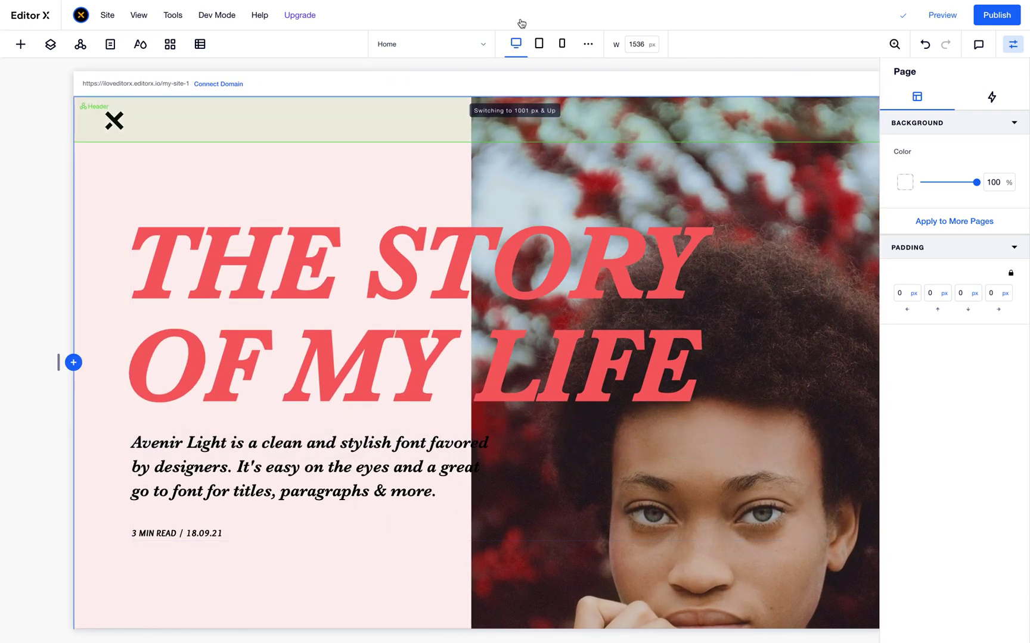
click(517, 47)
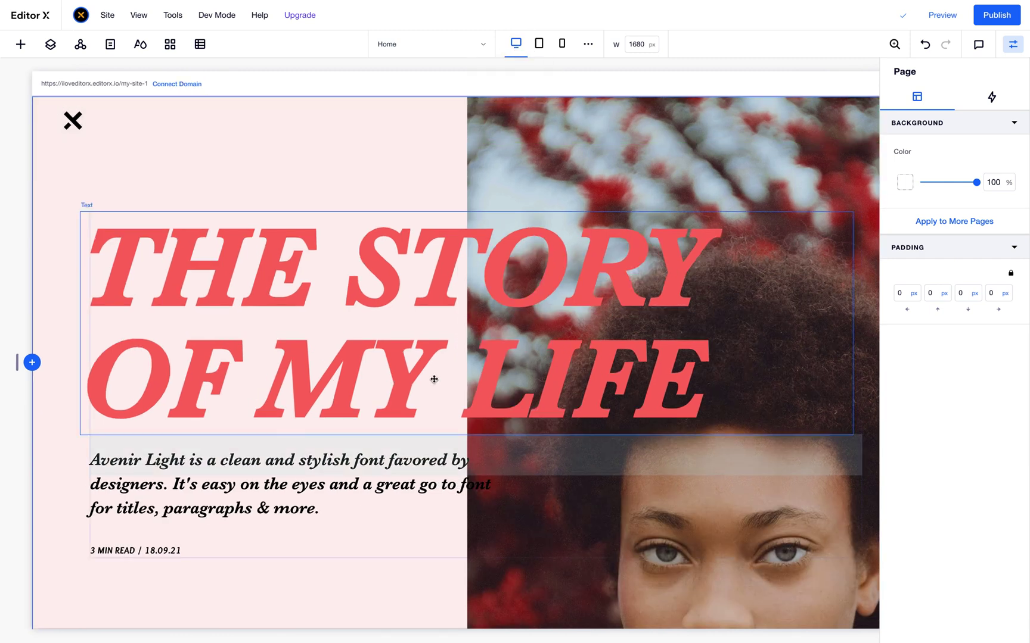
- Open the paragraph below the title for editing and examine its font size and width settings
click(281, 464)
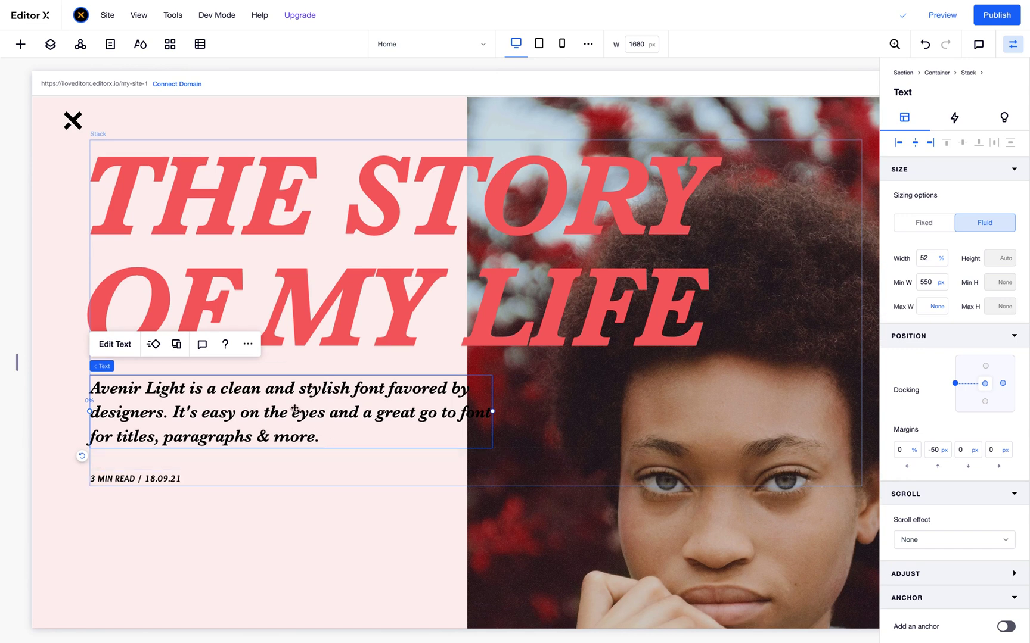
click(113, 345)
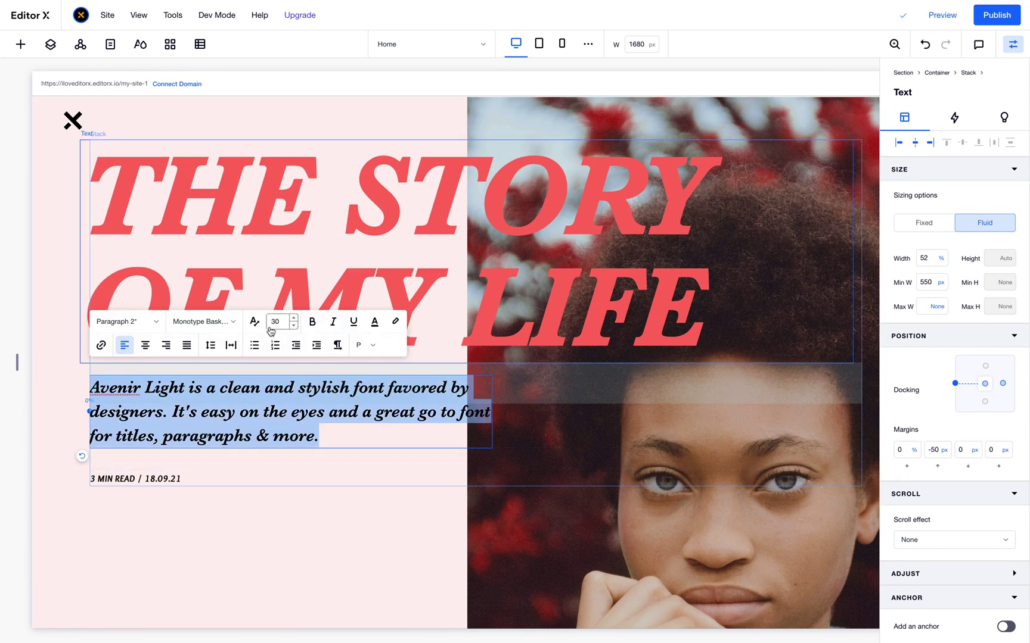
click(922, 262)
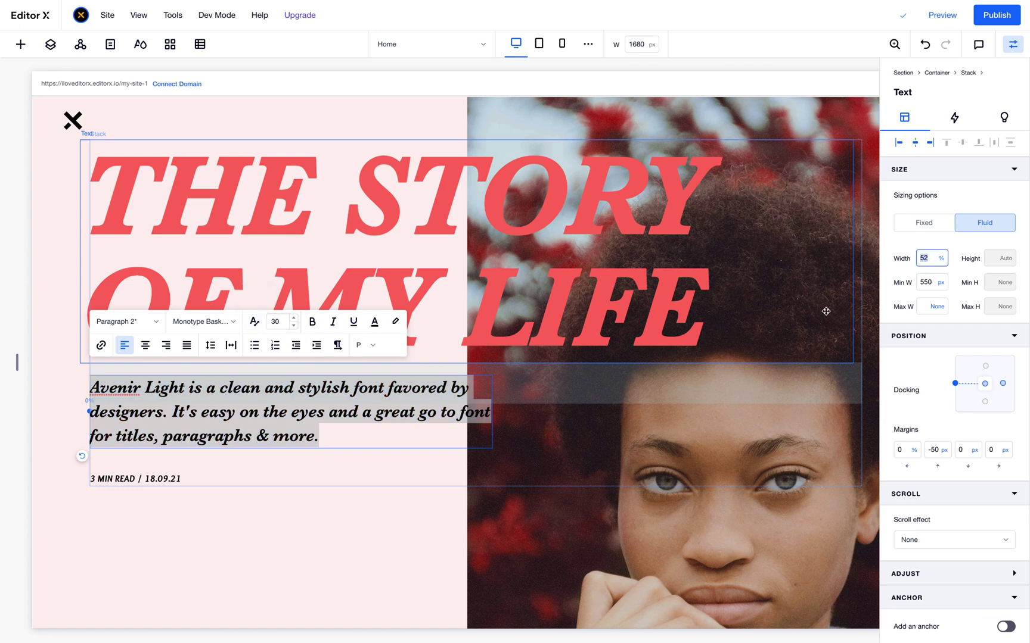
click(755, 391)
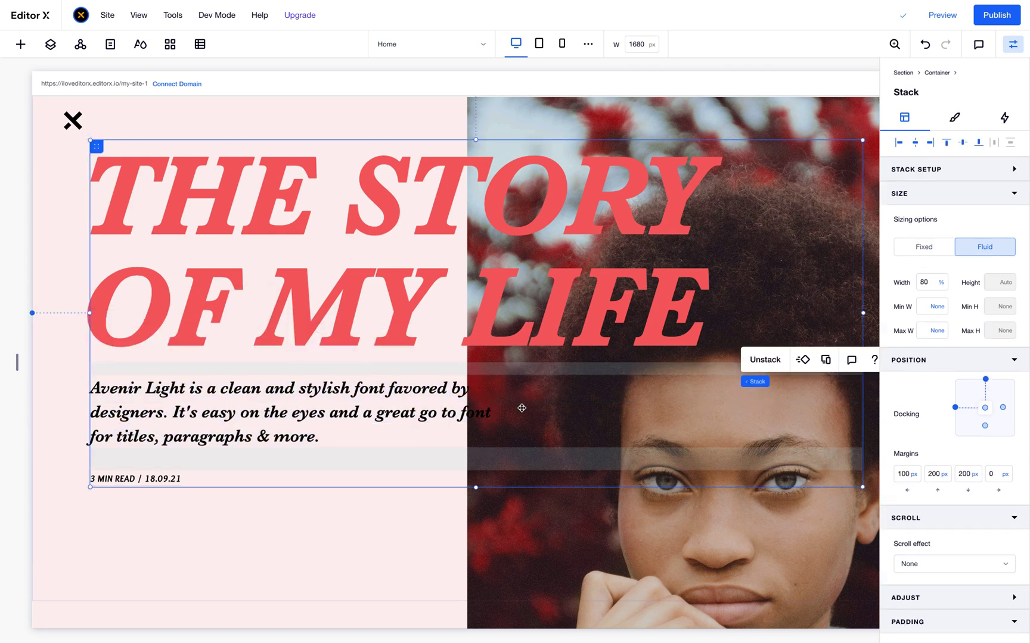
scroll(62, 239, up, 2)
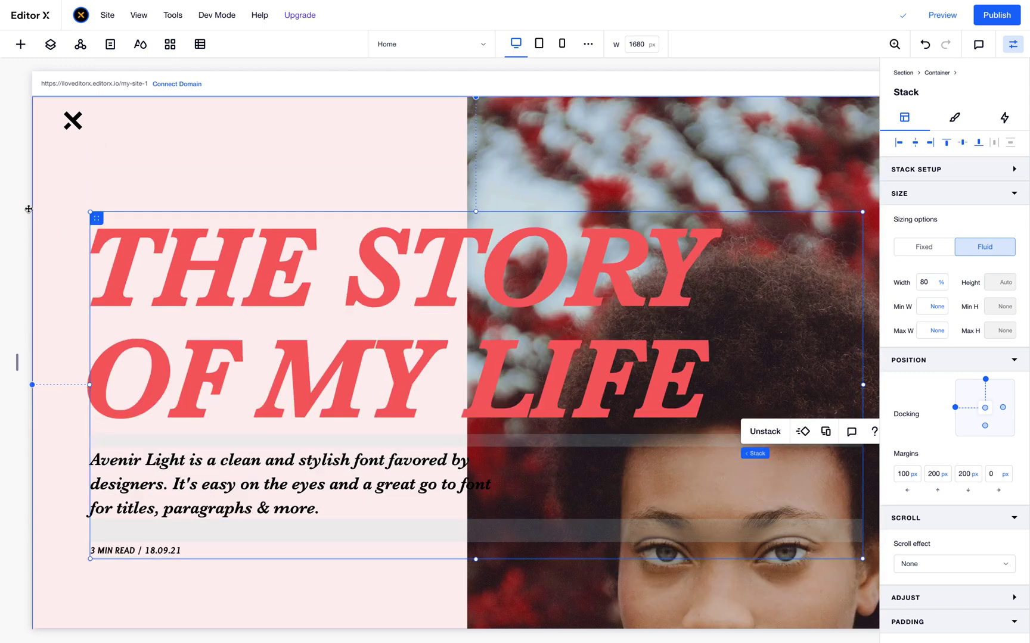
- Show the page's layer structure, select the Hero Section and view its lower part
click(50, 43)
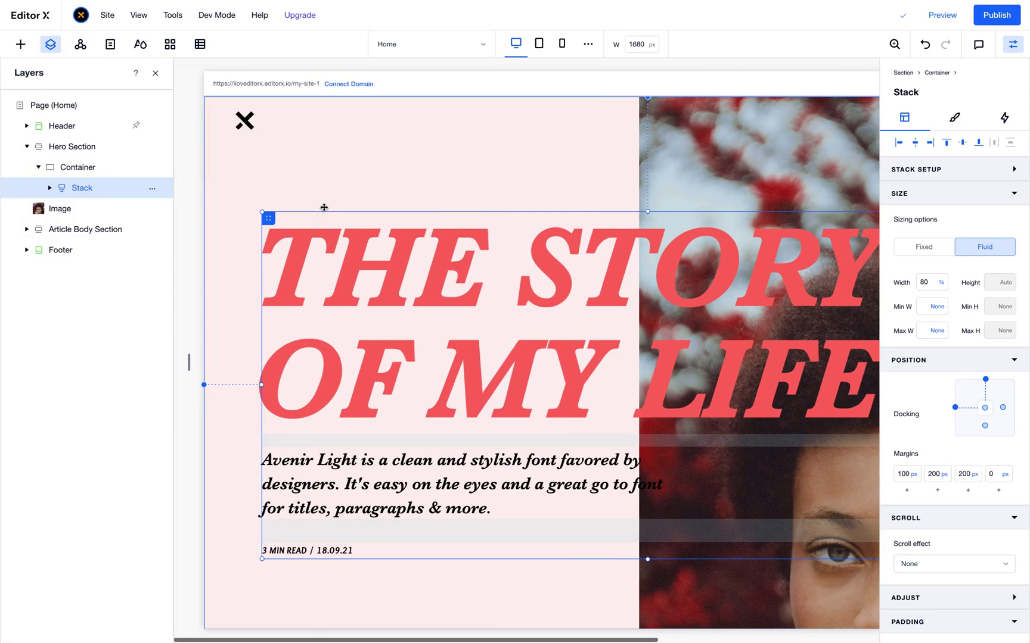
click(65, 146)
scroll(253, 277, down, 2)
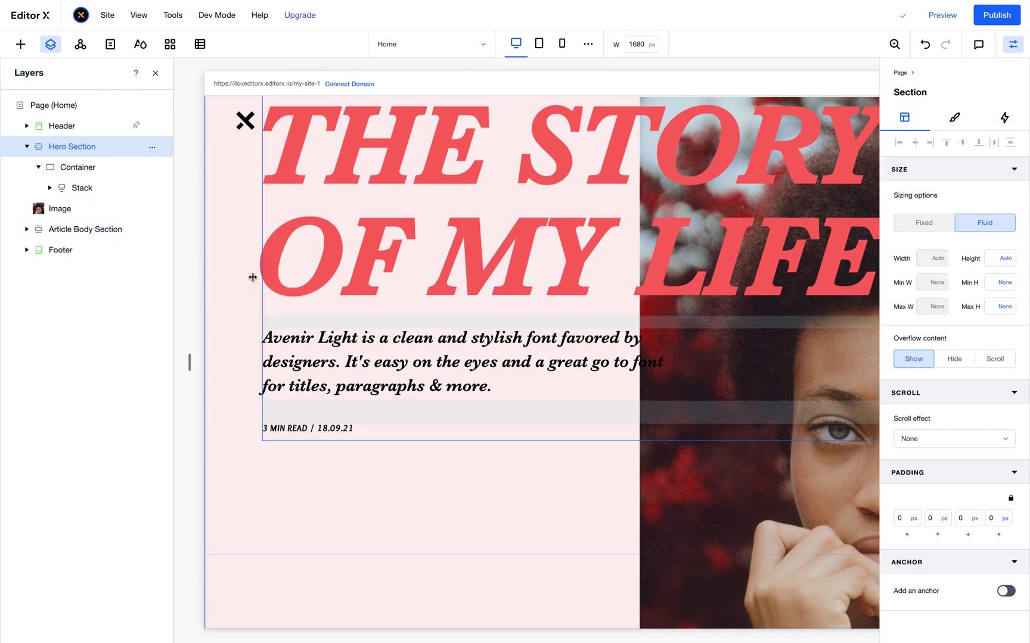
- Examine the size, position and scroll settings of the hero image and of the container holding the hero text
click(61, 209)
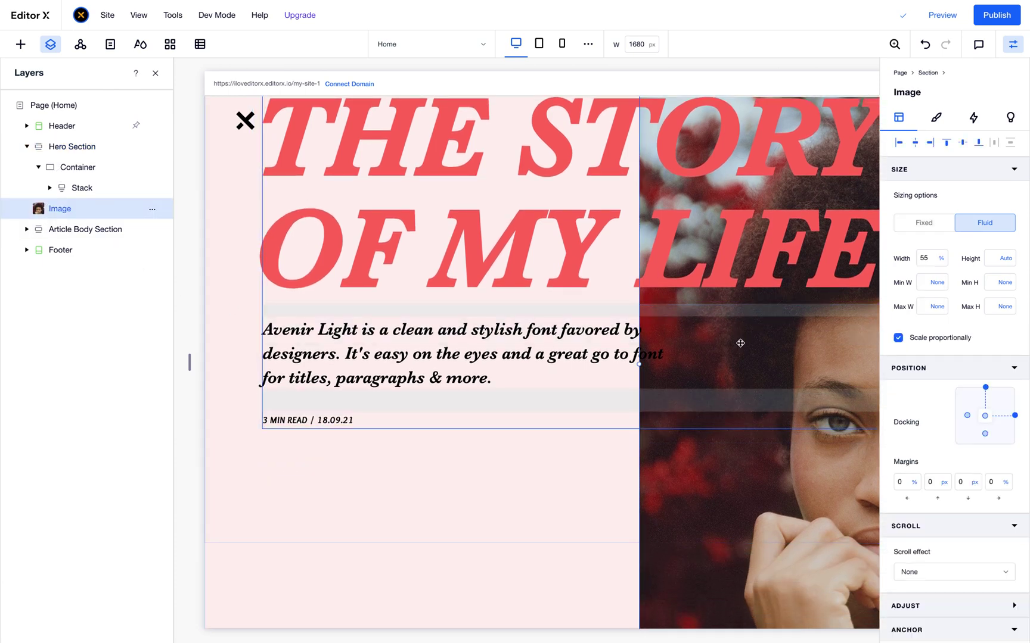
scroll(740, 343, right, 5)
scroll(731, 506, left, 5)
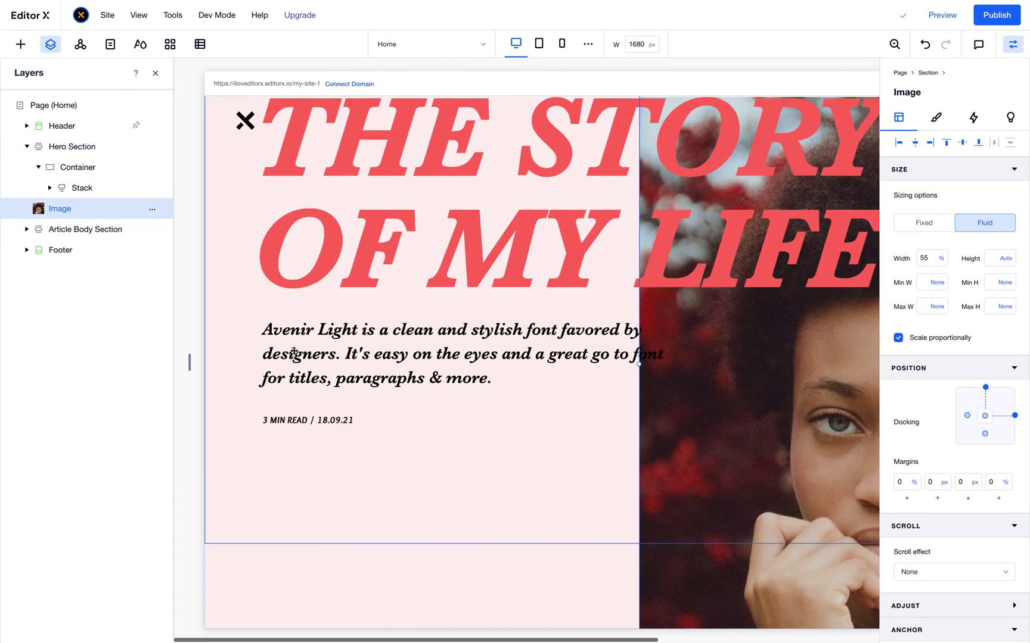
click(74, 169)
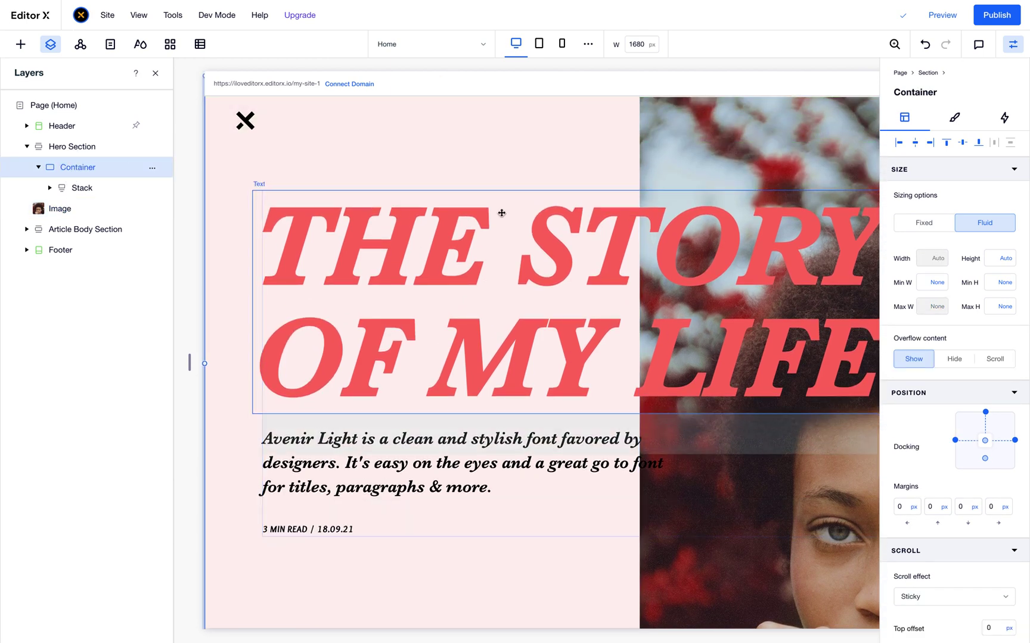
scroll(952, 336, down, 3)
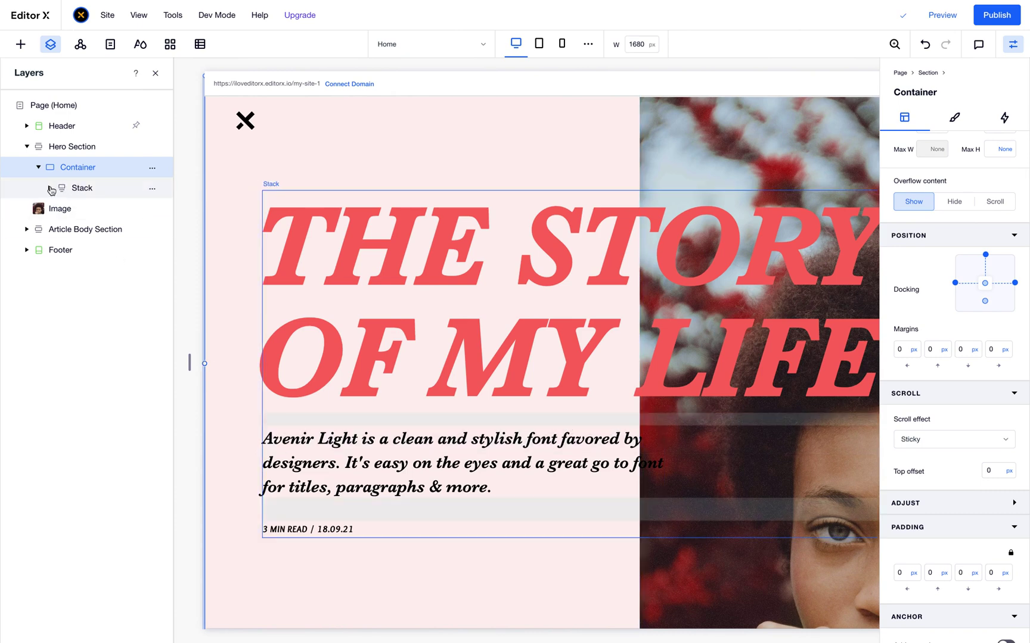
- Expand the Stack layer, inspect the sizing of its Title, Time & Date and Description texts, and close the layer structure
click(50, 188)
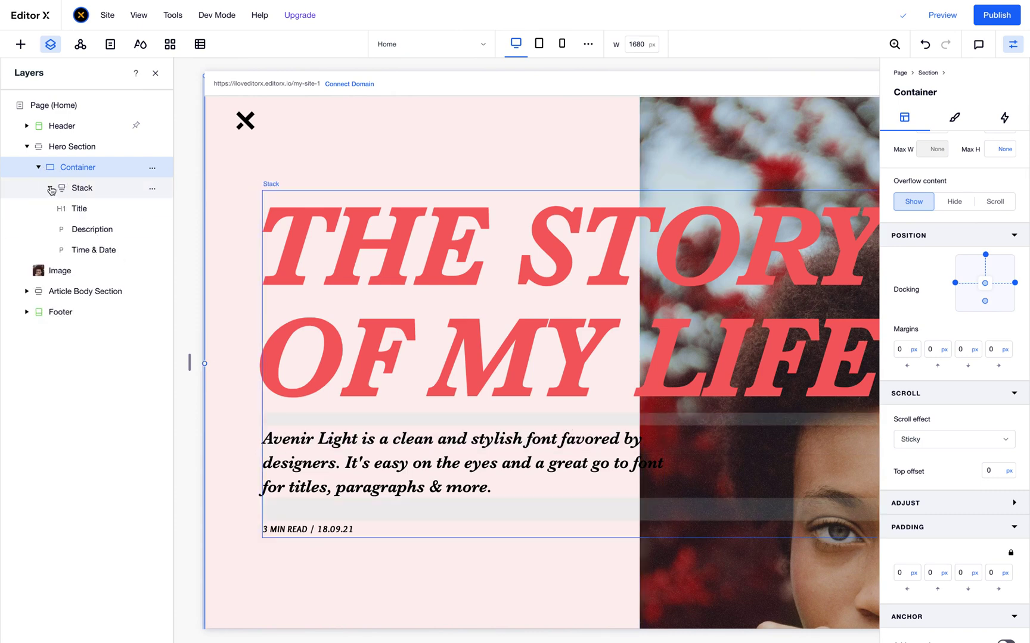
click(79, 208)
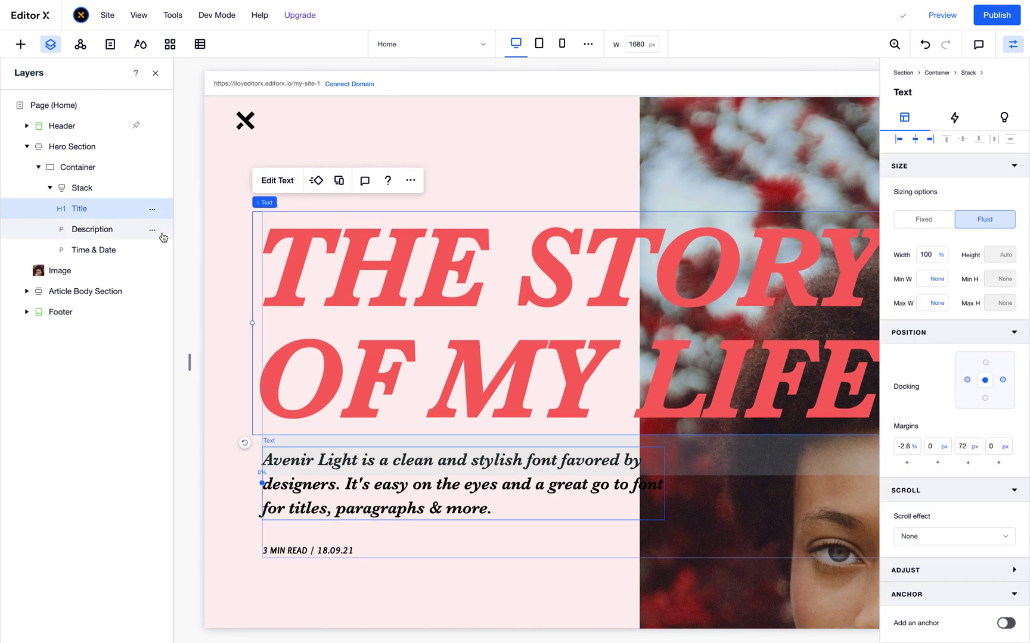
click(110, 232)
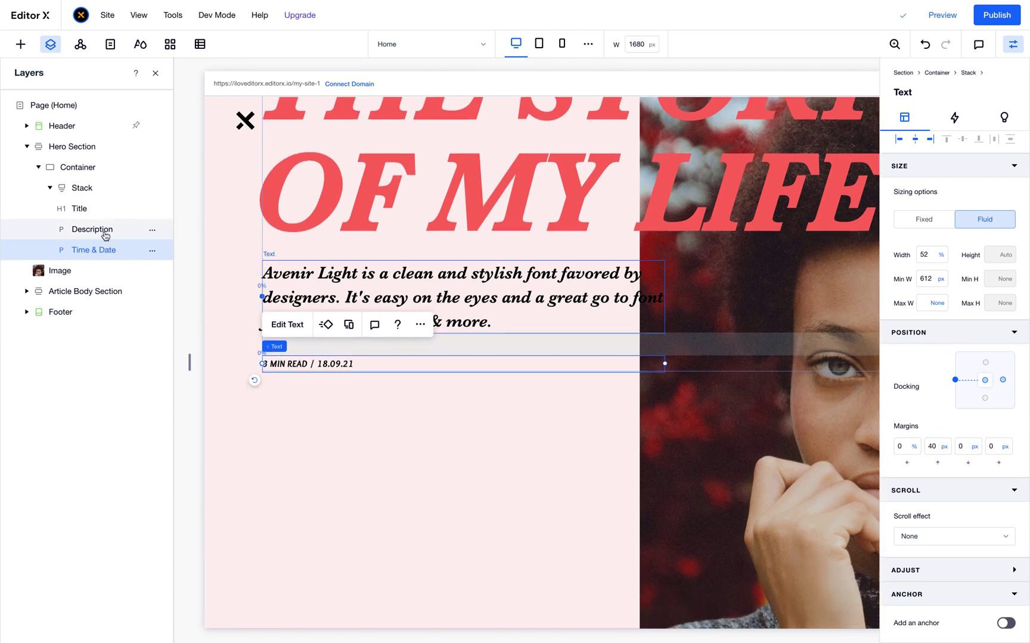
click(106, 236)
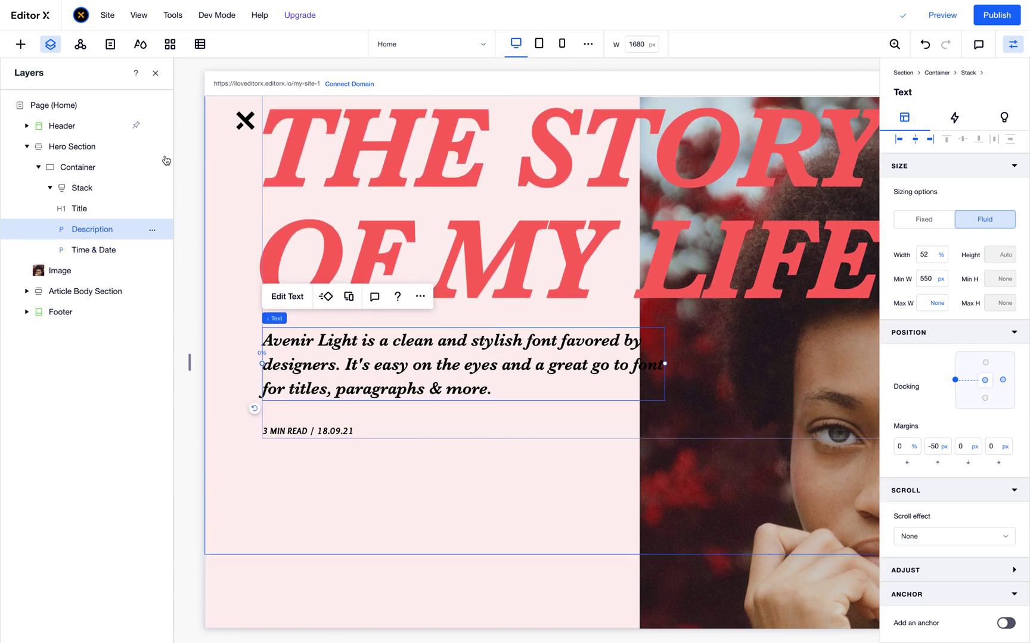
click(155, 72)
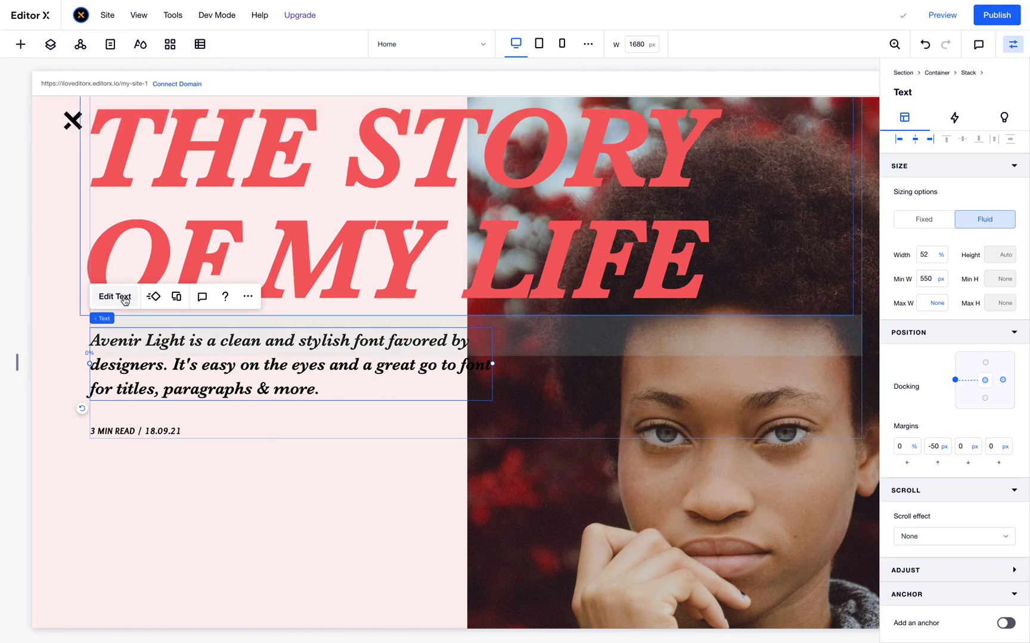
- Check how the description wraps by narrowing the canvas to 751 px and returning it to 1001 px
click(937, 275)
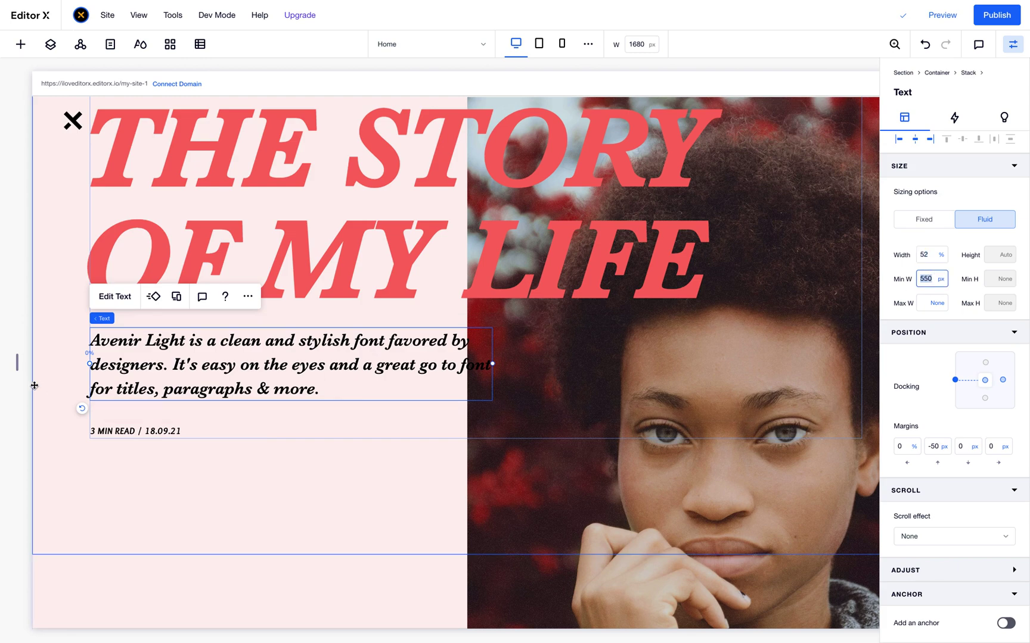
drag(18, 362, 193, 356)
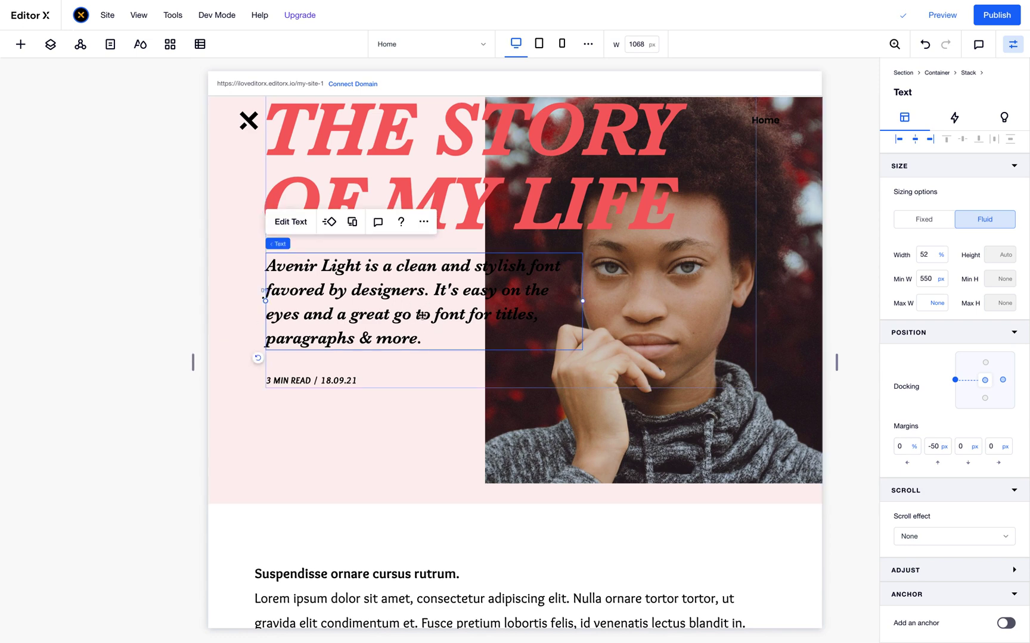
drag(193, 361, 295, 356)
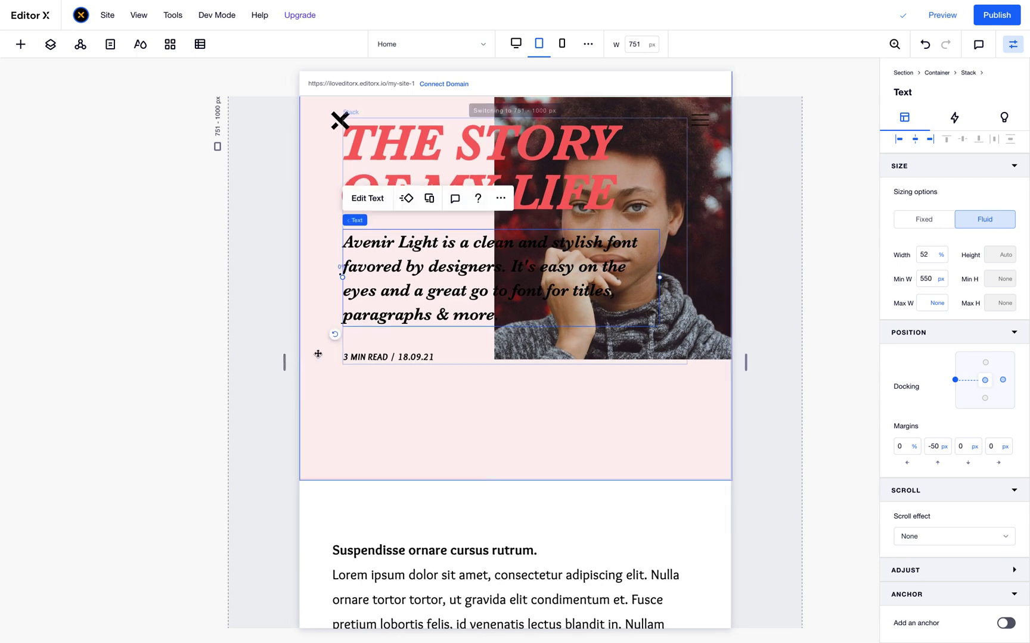
click(641, 44)
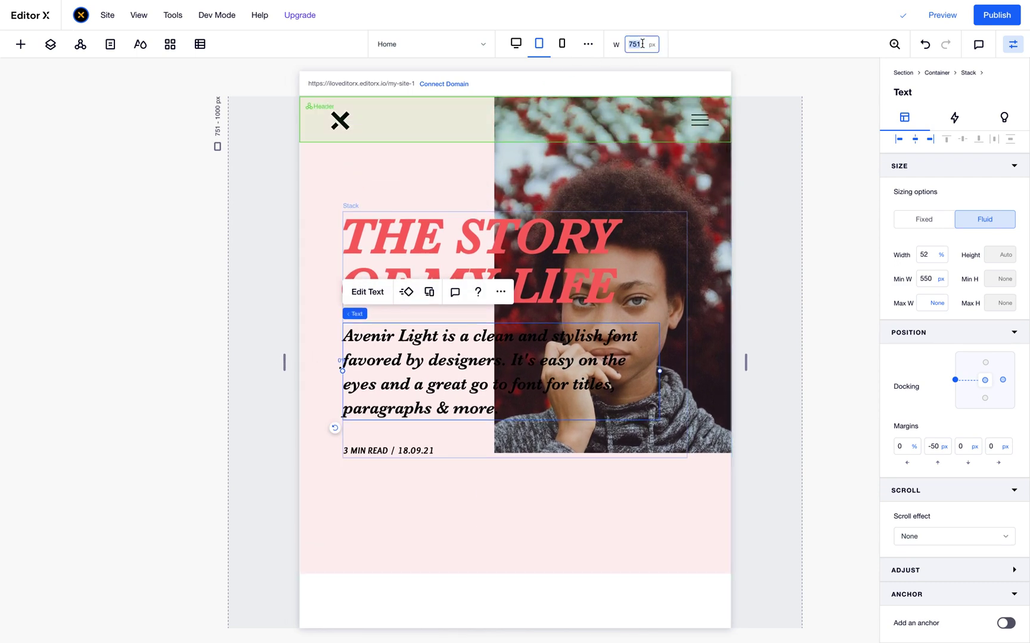
text(1001)
key(Return)
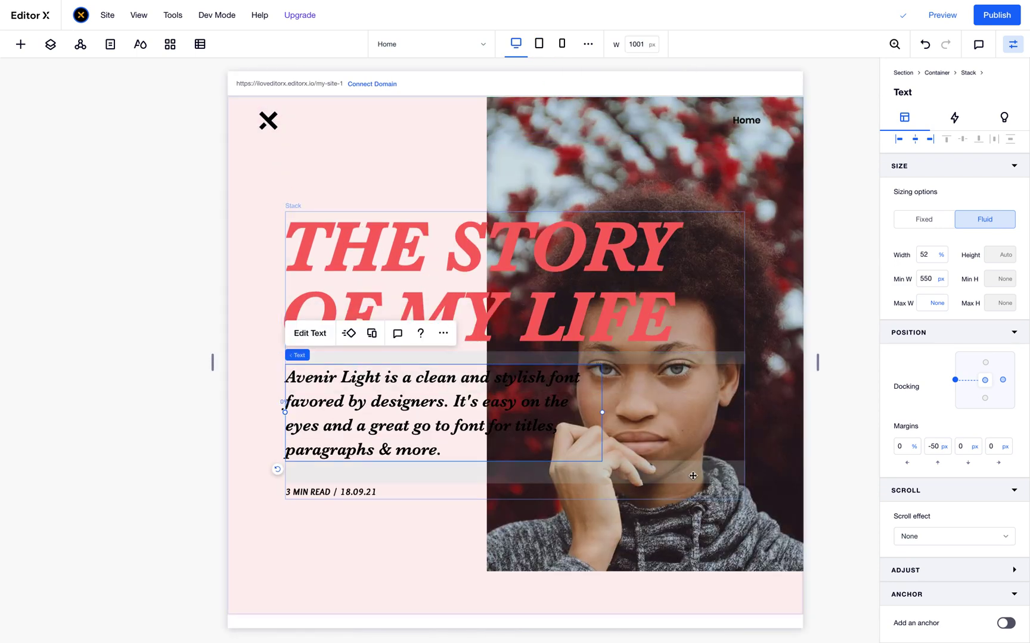
- Compare the settings of the container, title and description at 1001 px, and open the description for editing
click(783, 425)
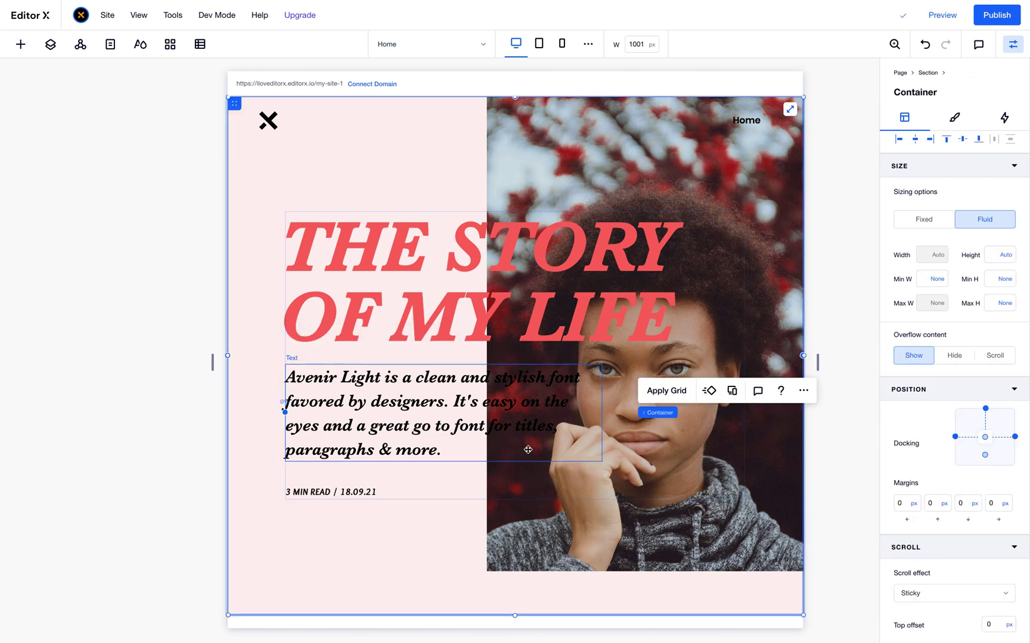
click(356, 422)
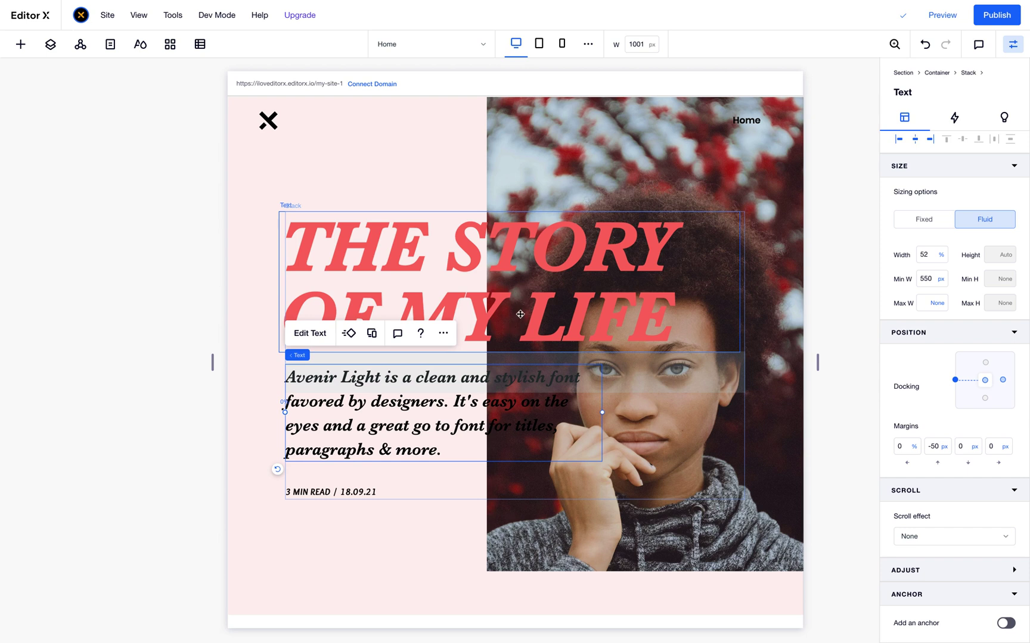
click(499, 287)
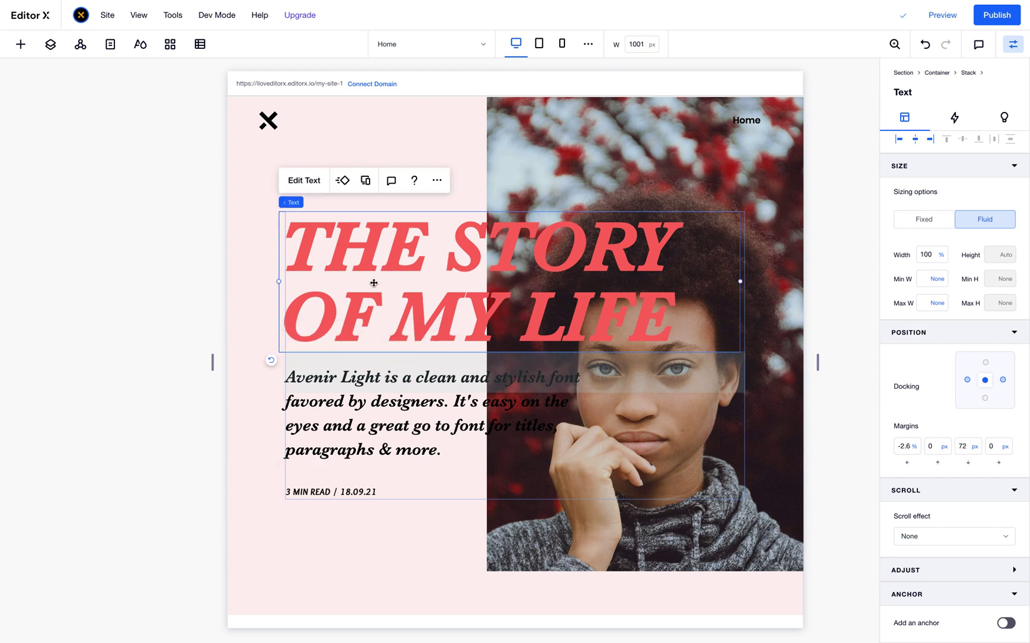
click(356, 424)
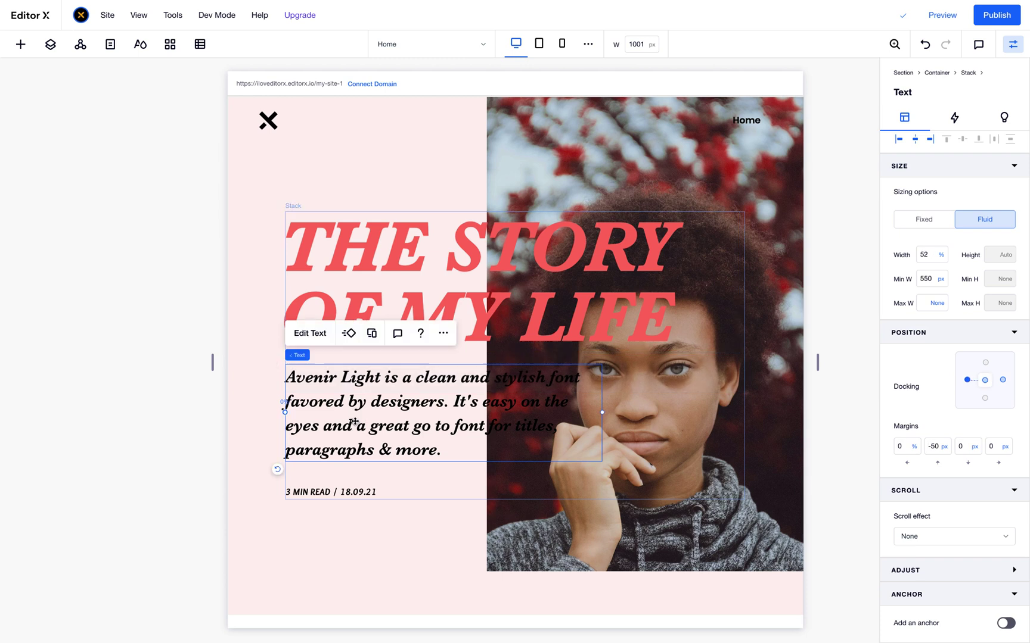
click(311, 334)
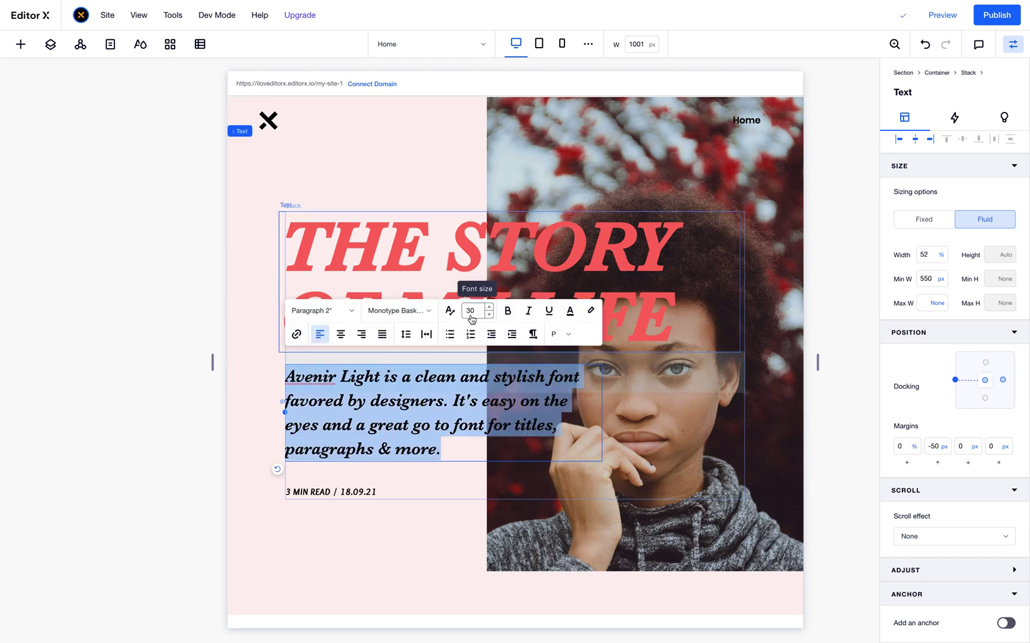
- Widen the canvas to 1920 px and turn on font scaling for the description with a maximum size of 30
click(636, 44)
text(1)
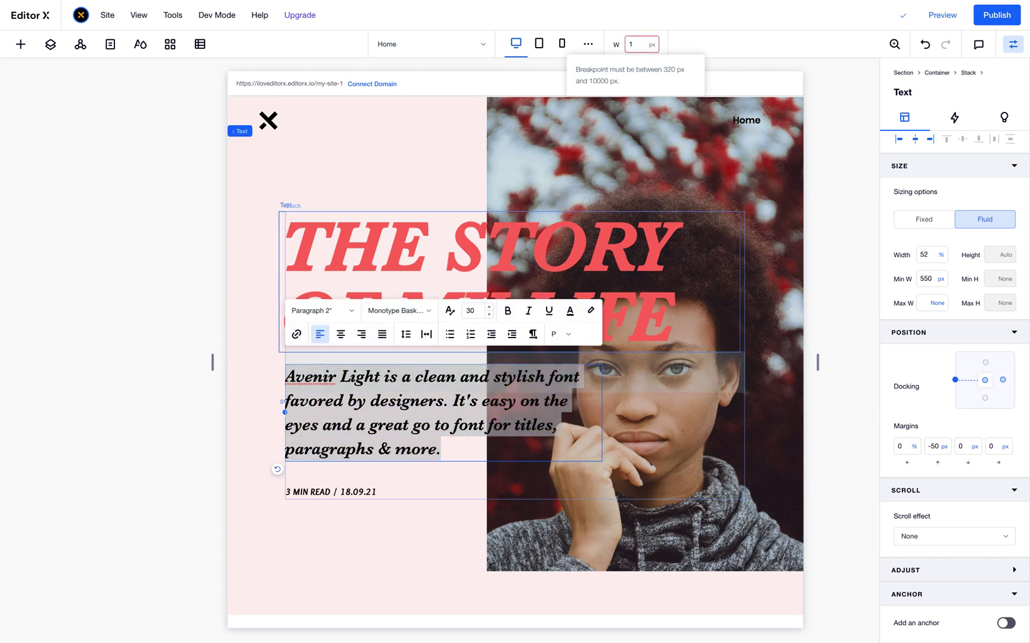
text(920)
key(Return)
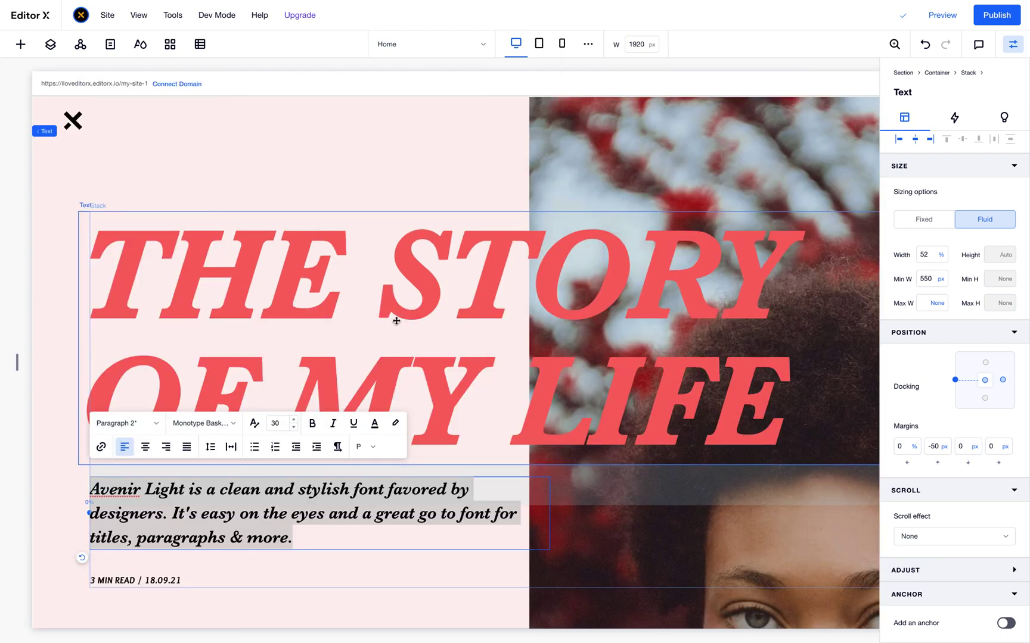
scroll(396, 320, down, 2)
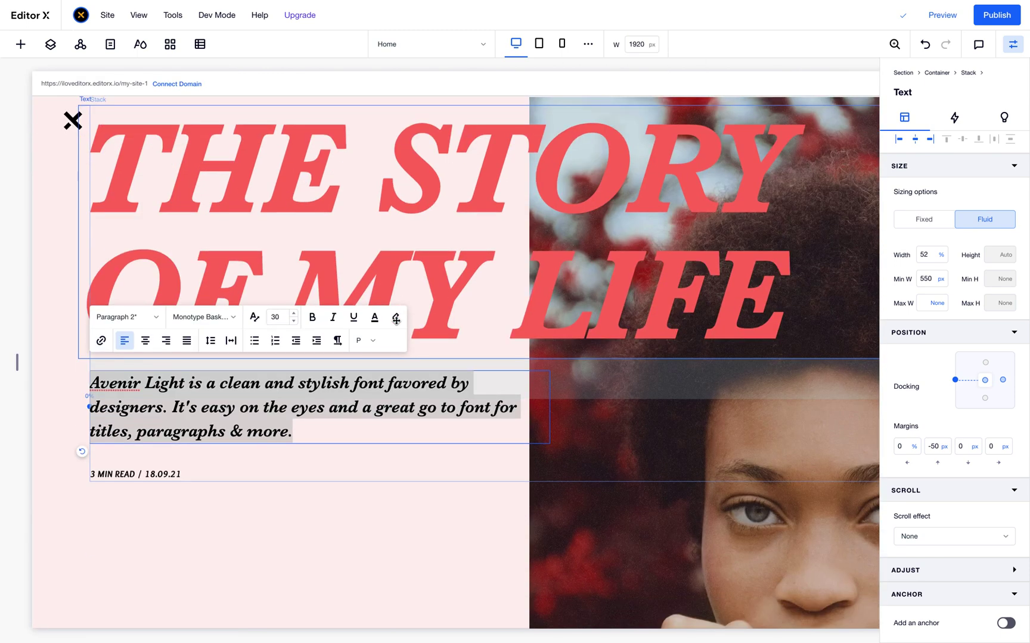
click(253, 317)
click(315, 319)
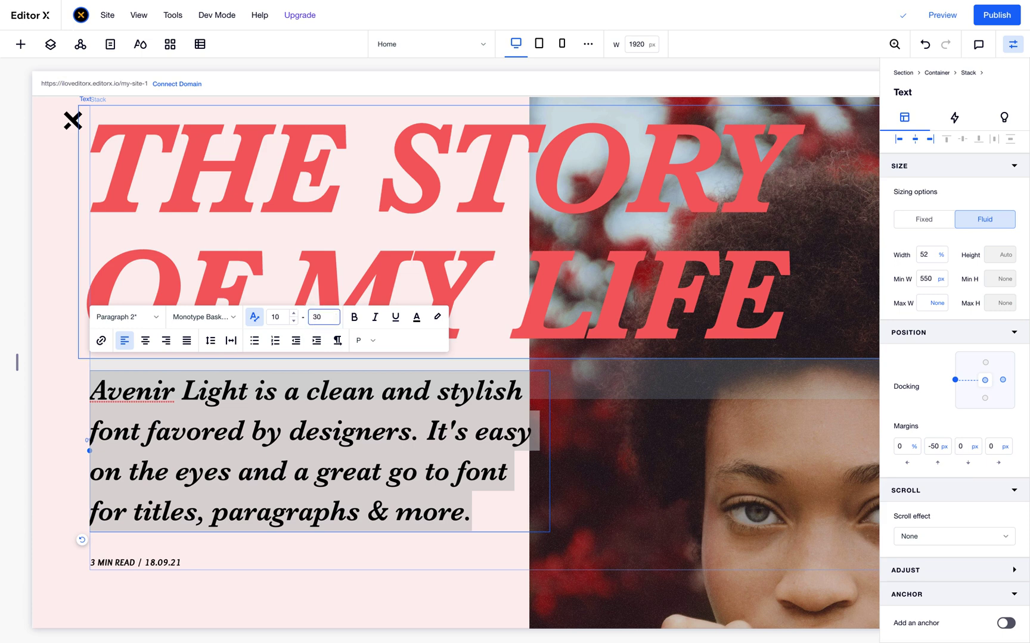
key(Return)
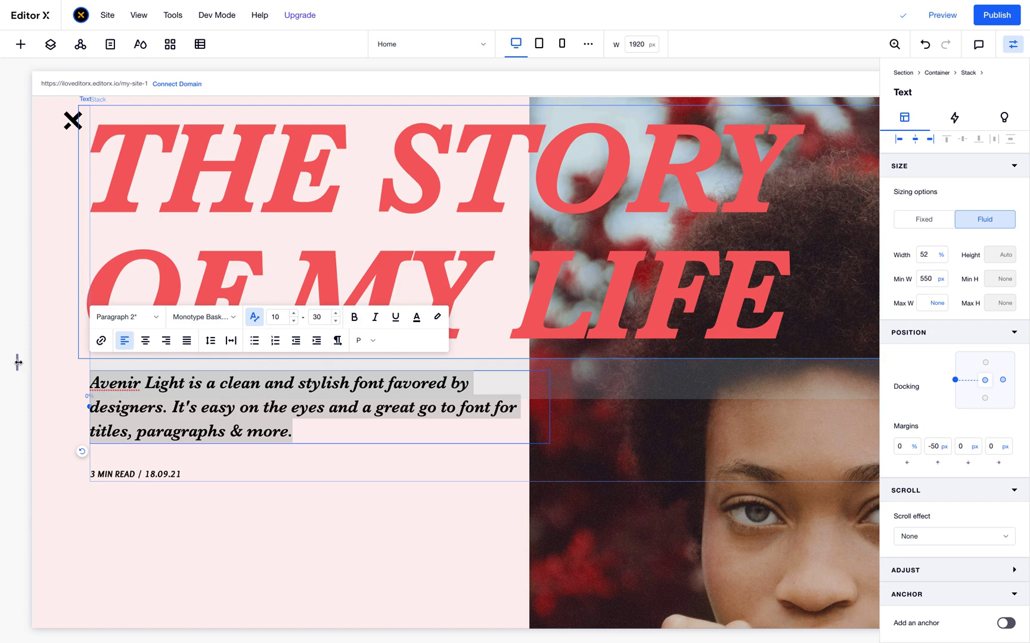
- Narrow the canvas to 1272 px and set the description's minimum scaled font size to 20
click(276, 321)
drag(18, 359, 214, 351)
double_click(313, 325)
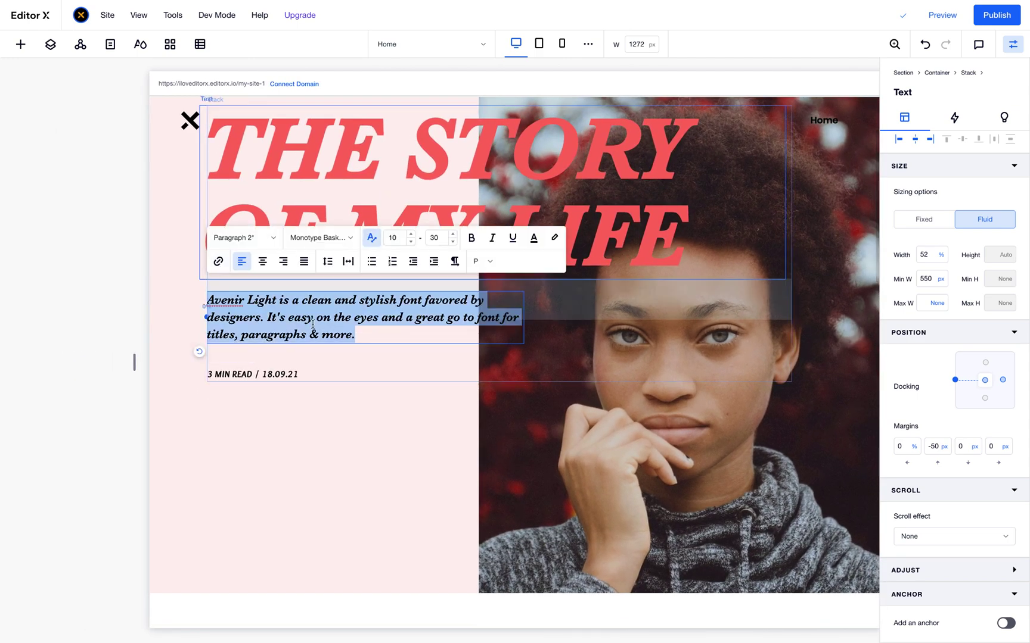
click(396, 242)
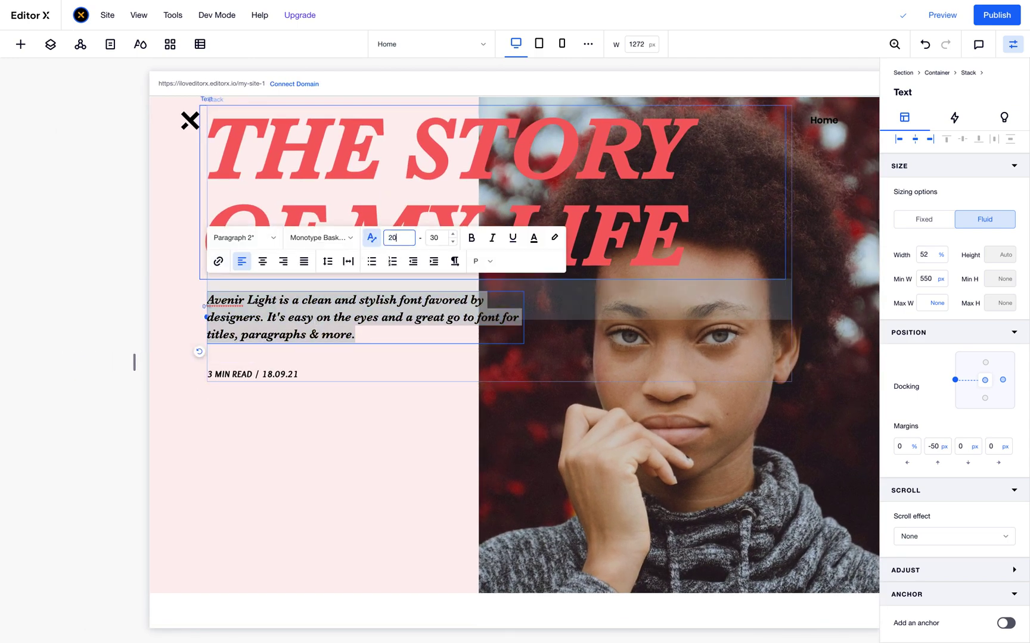
text(20)
click(244, 399)
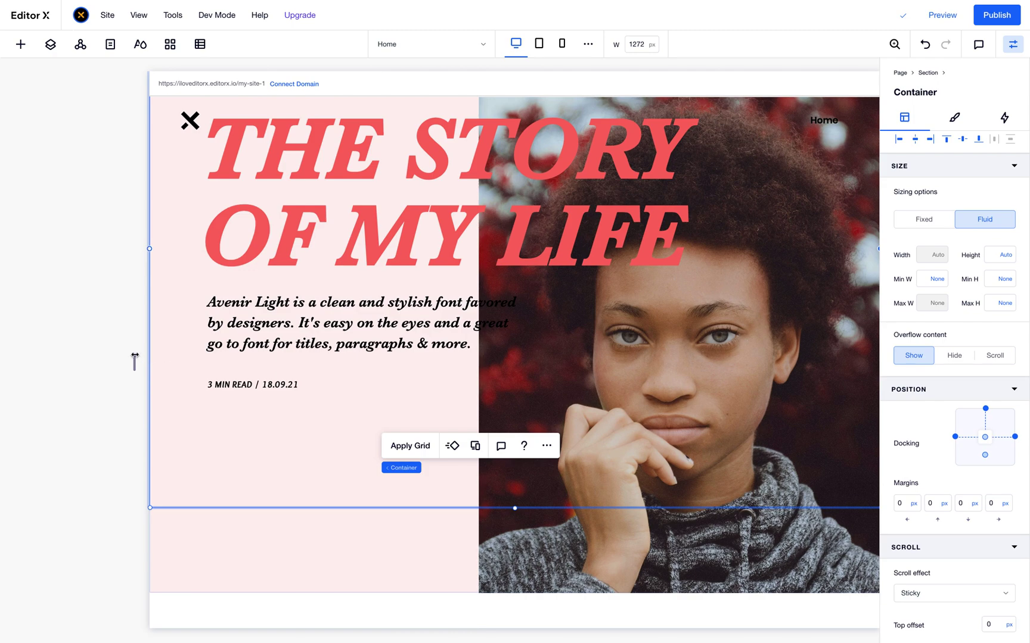
- Narrow the canvas to 1001 px and set the description's minimum scaled font size to 24
drag(135, 356, 222, 372)
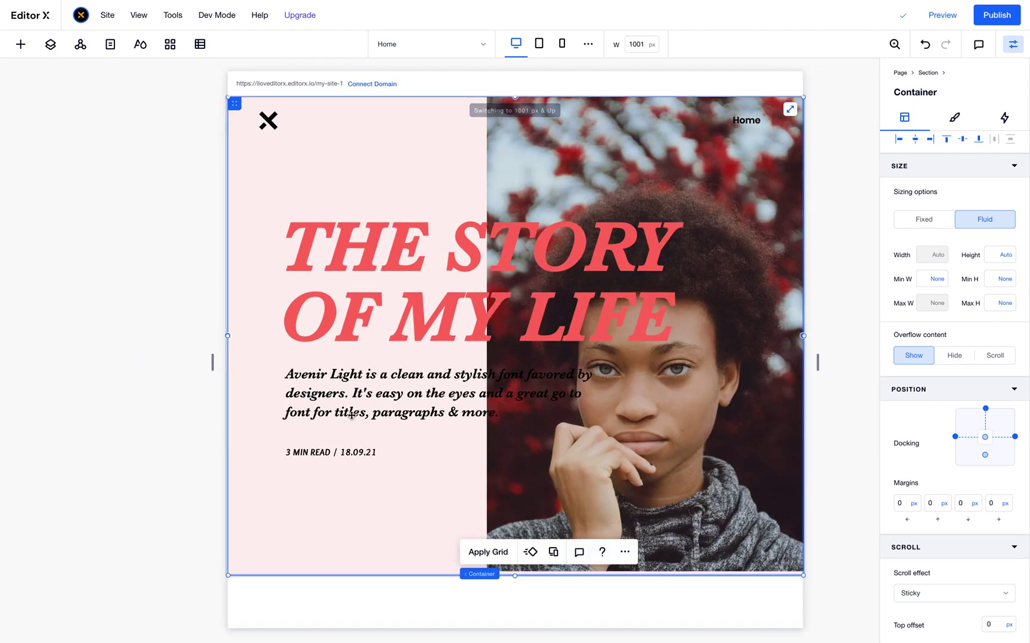
click(464, 410)
double_click(452, 410)
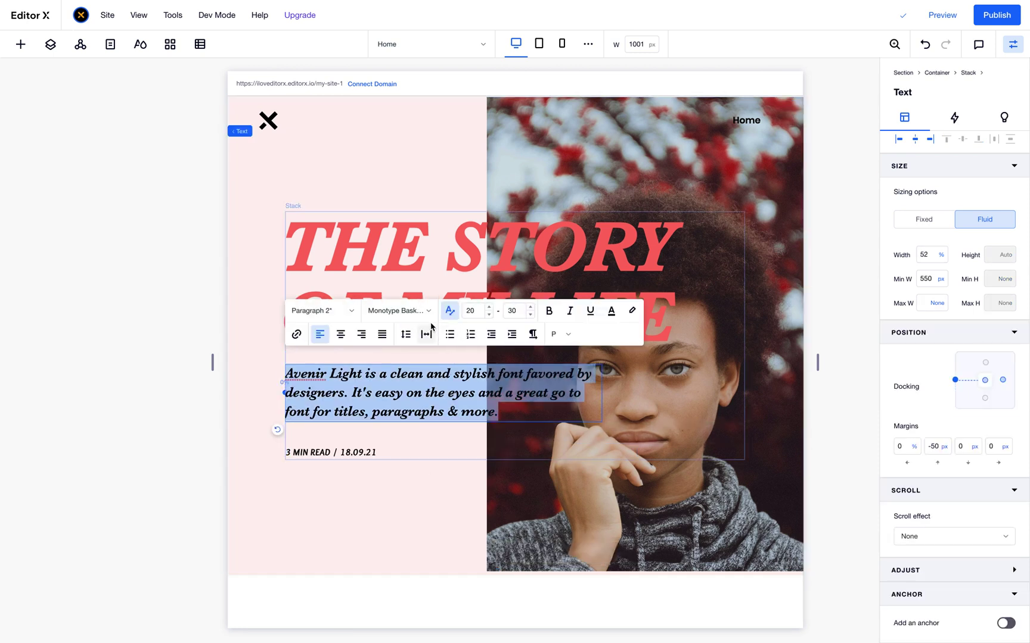
click(469, 312)
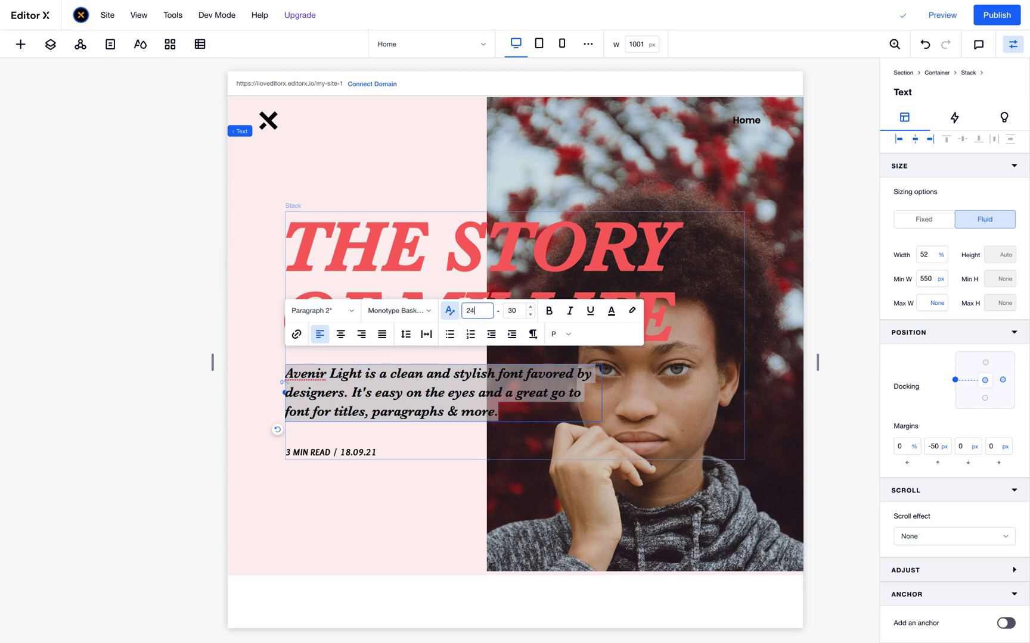
text(24)
key(Return)
key(Escape)
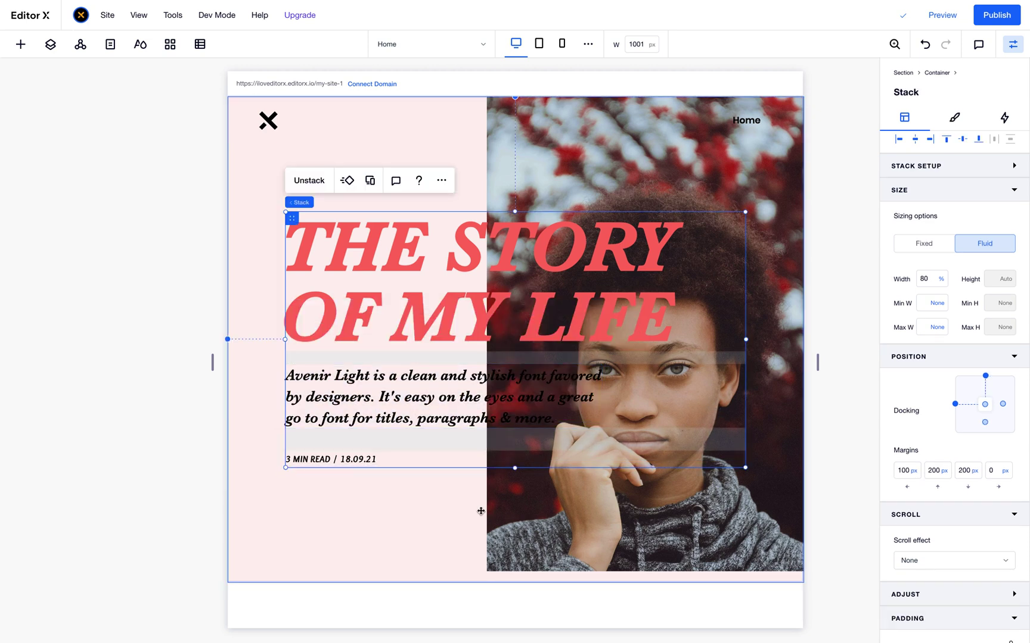
- Narrow the canvas to 1000 px and check the description's scaled font sizes at the tablet breakpoint
mouse_move(213, 361)
mouse_down()
mouse_move(260, 361)
mouse_move(179, 370)
mouse_move(278, 361)
mouse_move(201, 370)
mouse_up()
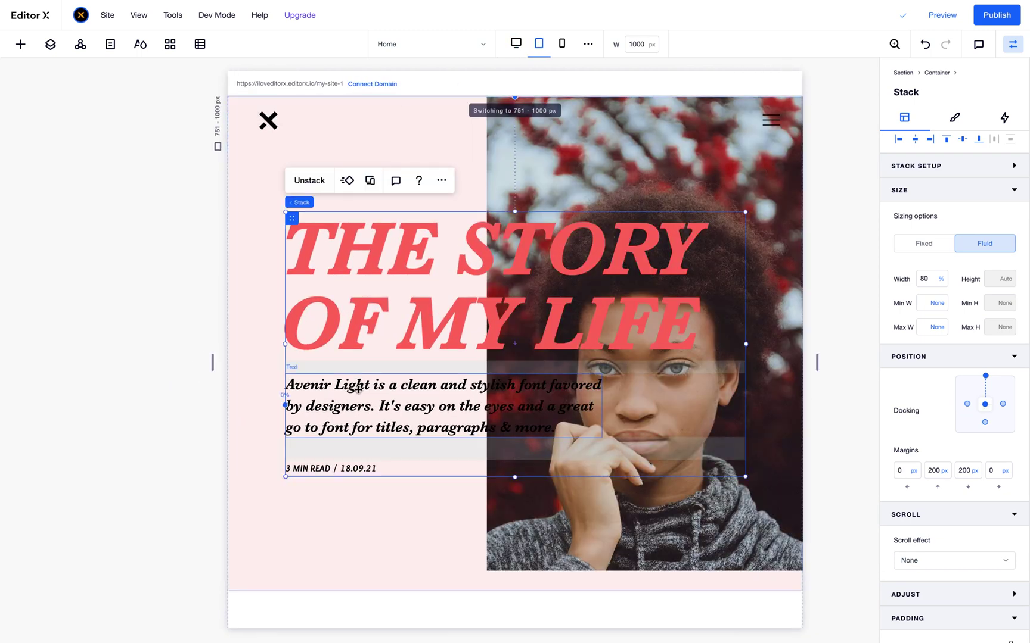
click(380, 404)
double_click(379, 404)
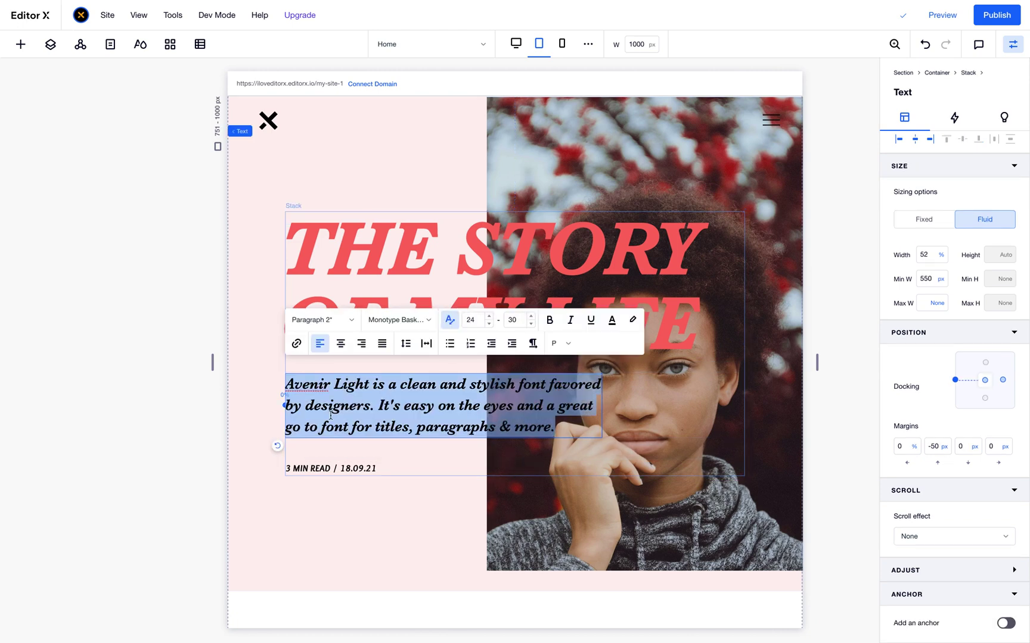
click(288, 416)
click(255, 416)
- Narrow the canvas to 838 px and set the description's minimum scaled font size to 20
drag(212, 364, 259, 360)
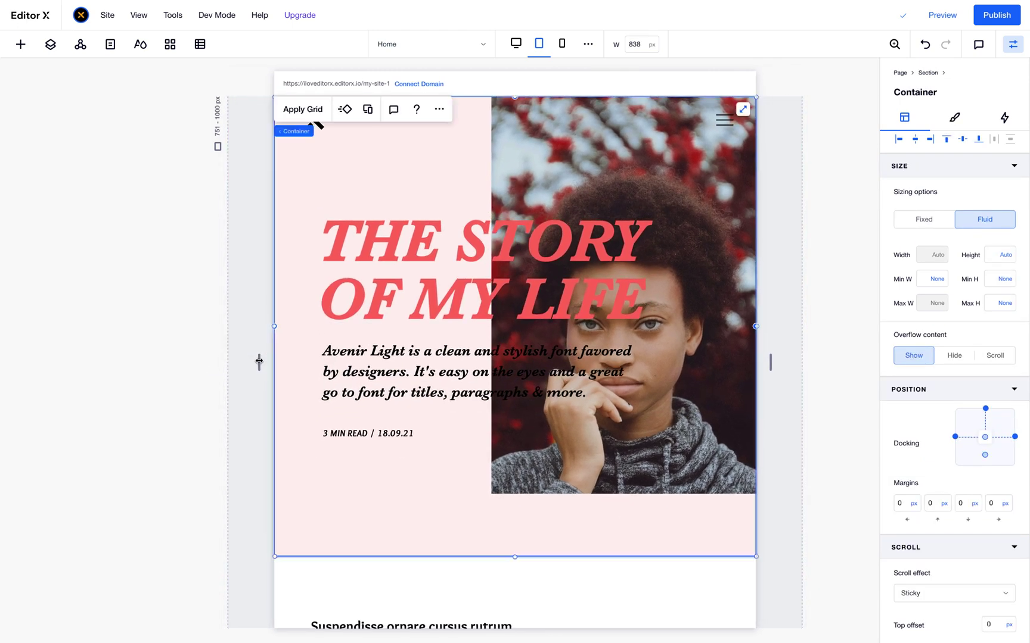
double_click(429, 358)
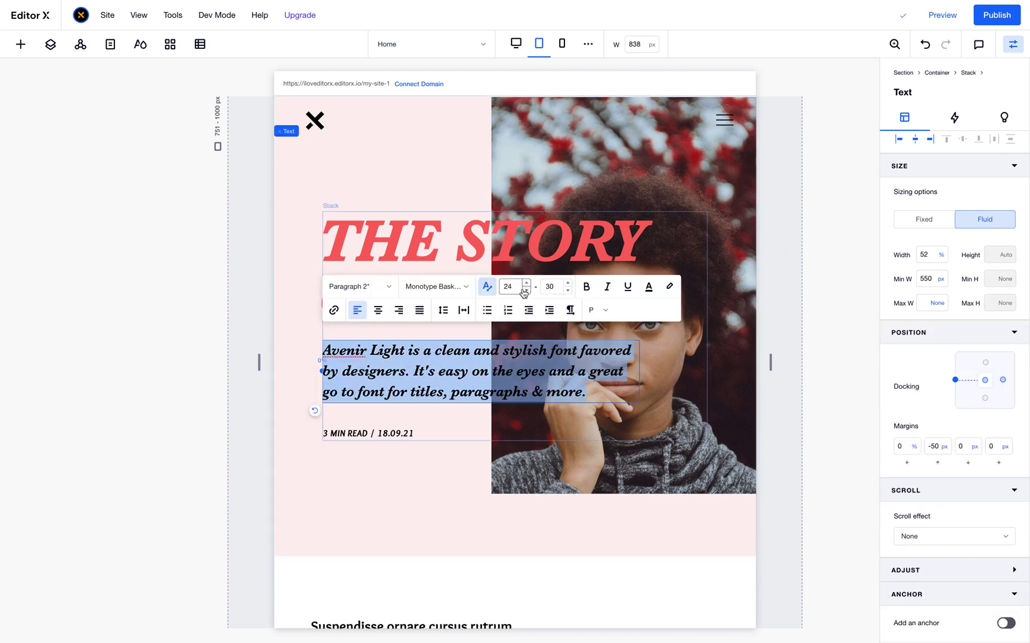
click(510, 288)
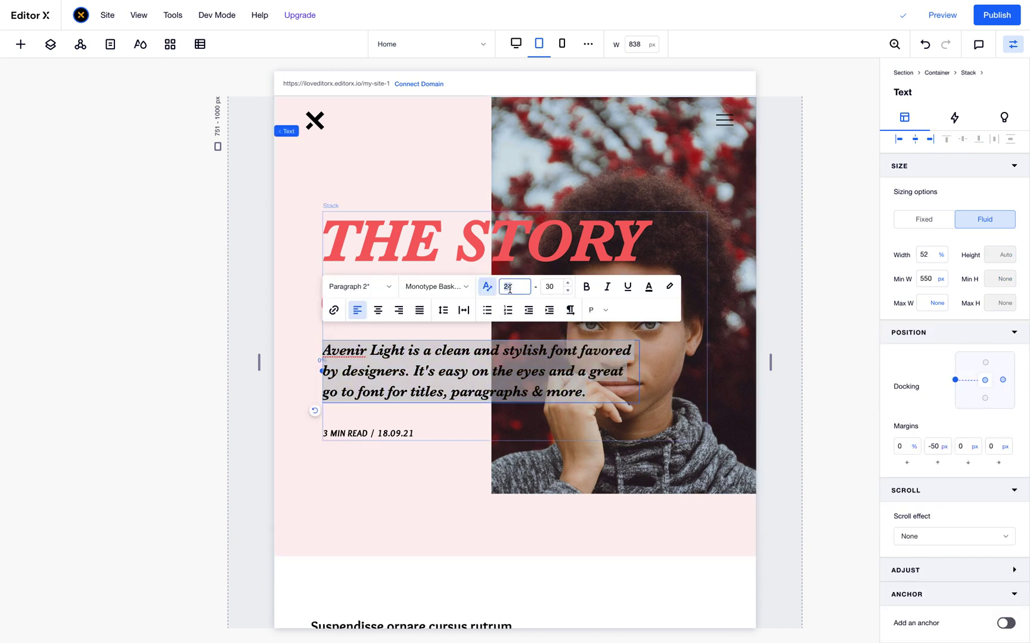
text(28)
key(Return)
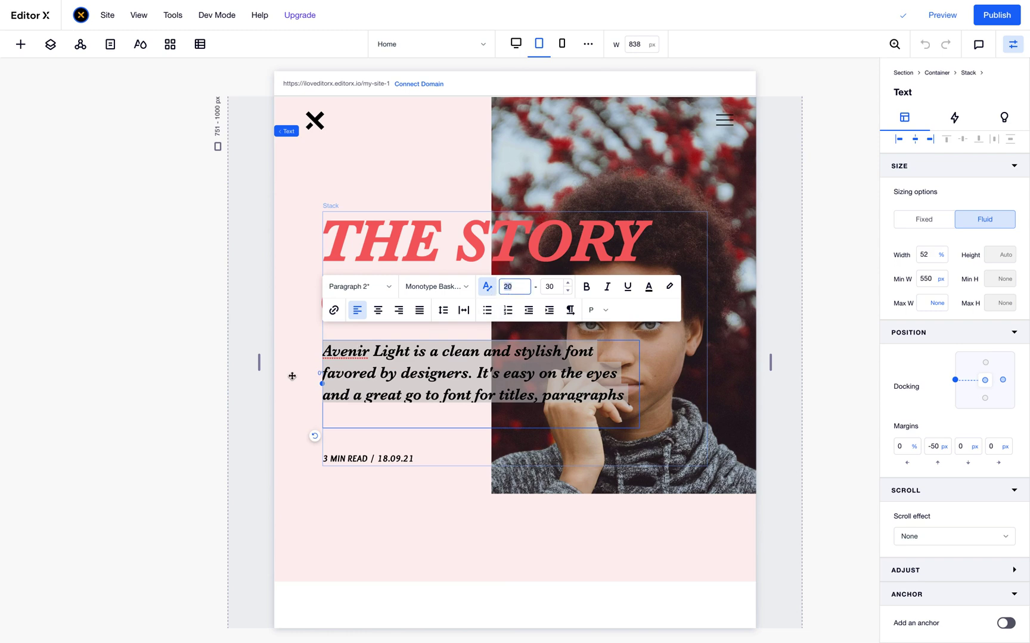
- Set the description's minimum scaled font size to 16 at the tablet breakpoint
click(237, 386)
double_click(410, 374)
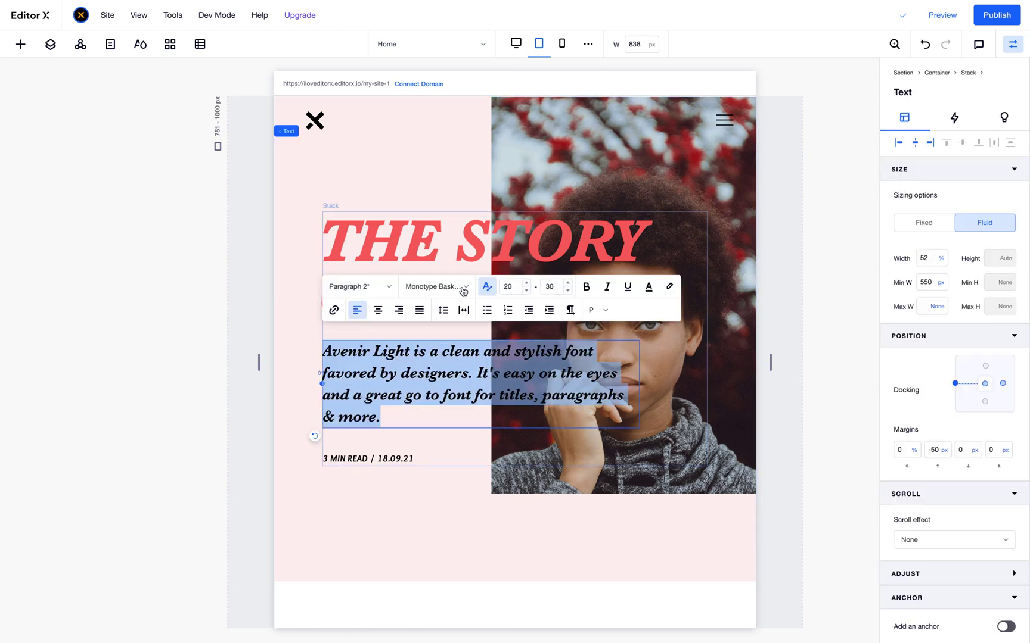
click(509, 287)
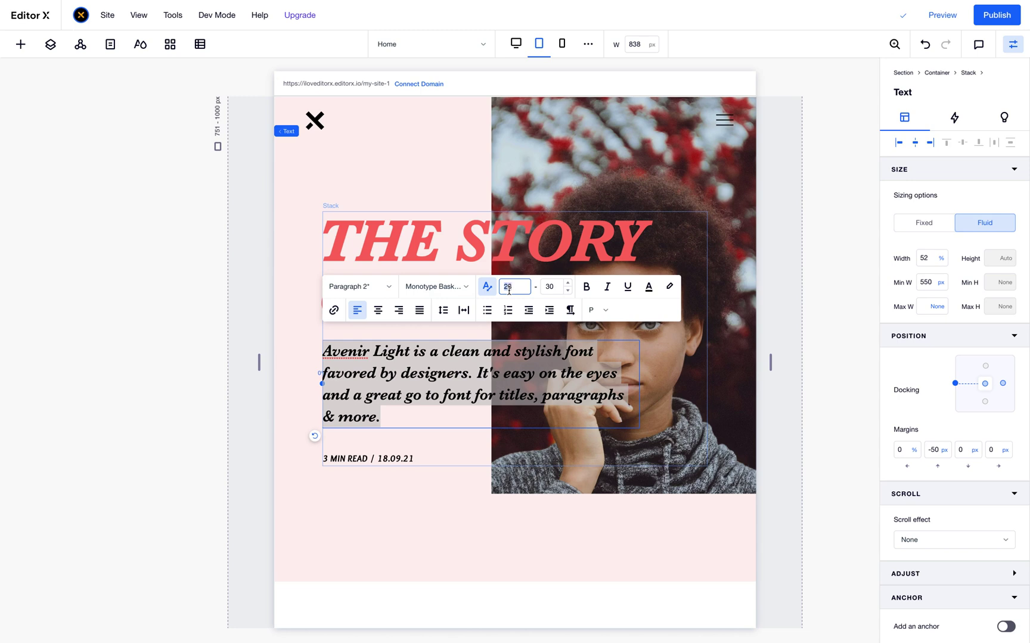
text(16)
key(Return)
click(177, 397)
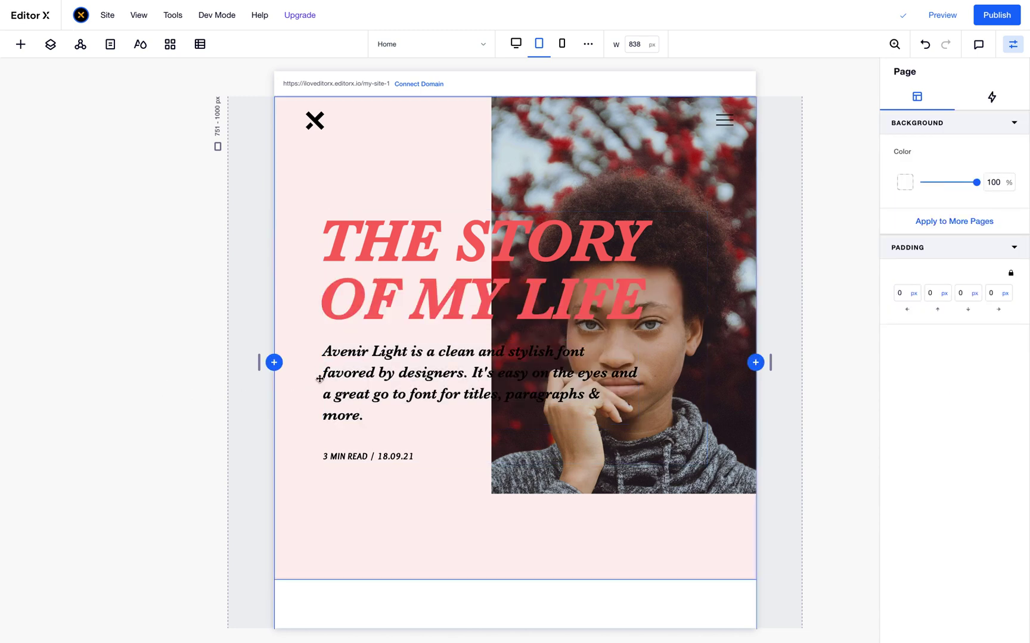
- Compare the description's scaled font sizes and line breaks at canvas widths of 1198 px and 751 px
drag(261, 364, 170, 371)
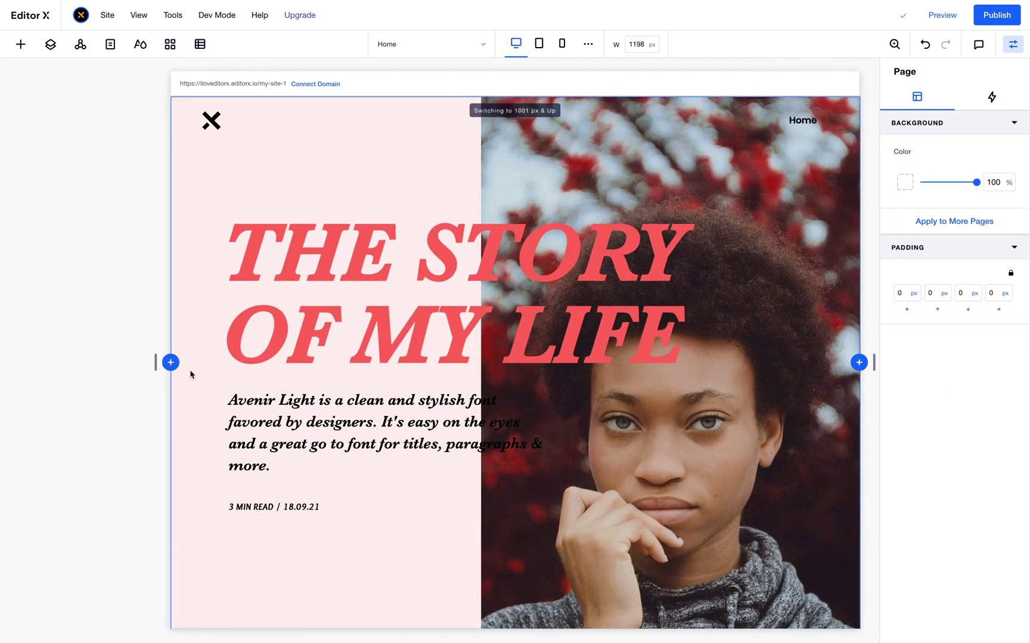
double_click(316, 421)
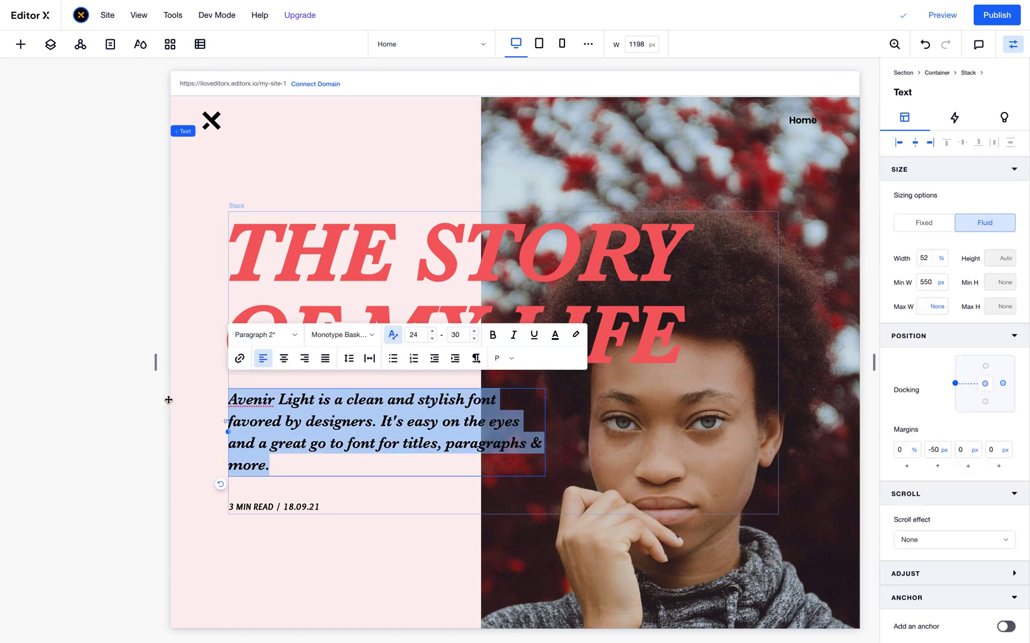
drag(156, 363, 298, 355)
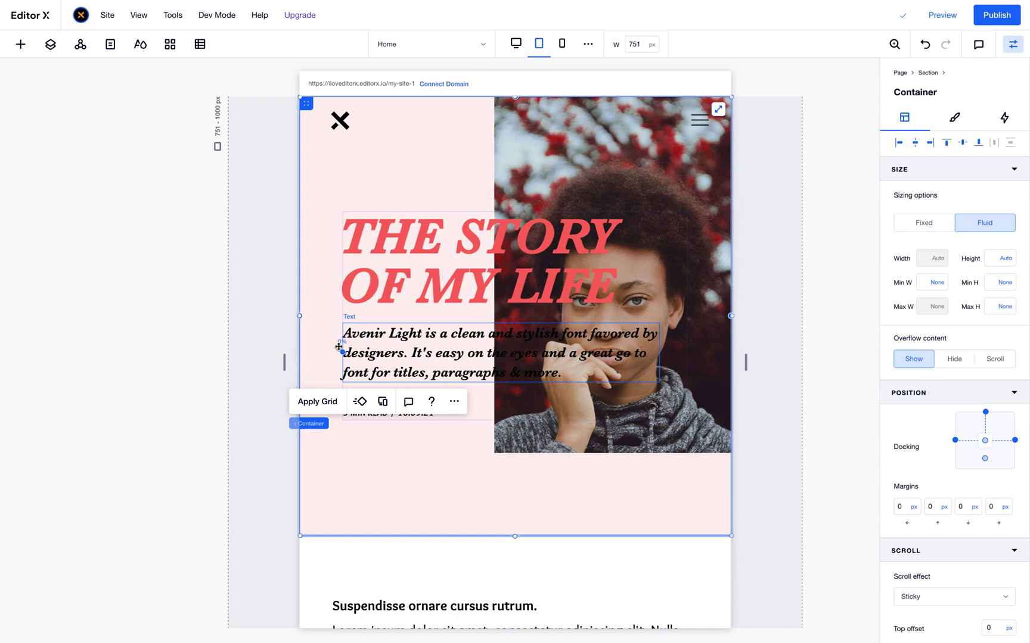
double_click(413, 346)
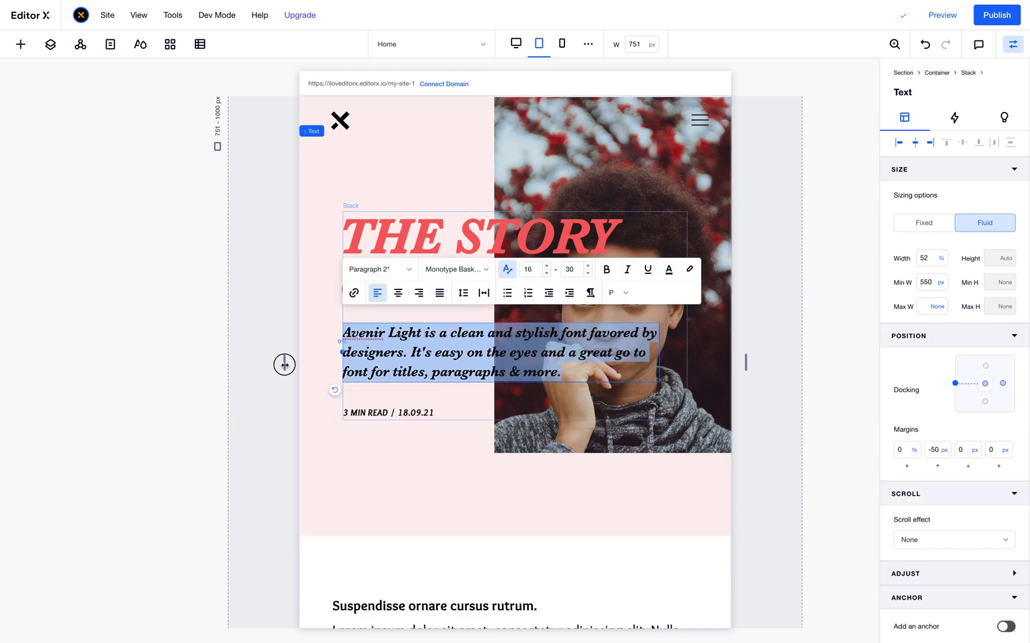
- Widen the canvas to 1000 px and set the description's maximum scaled font size to 24
drag(284, 365, 212, 366)
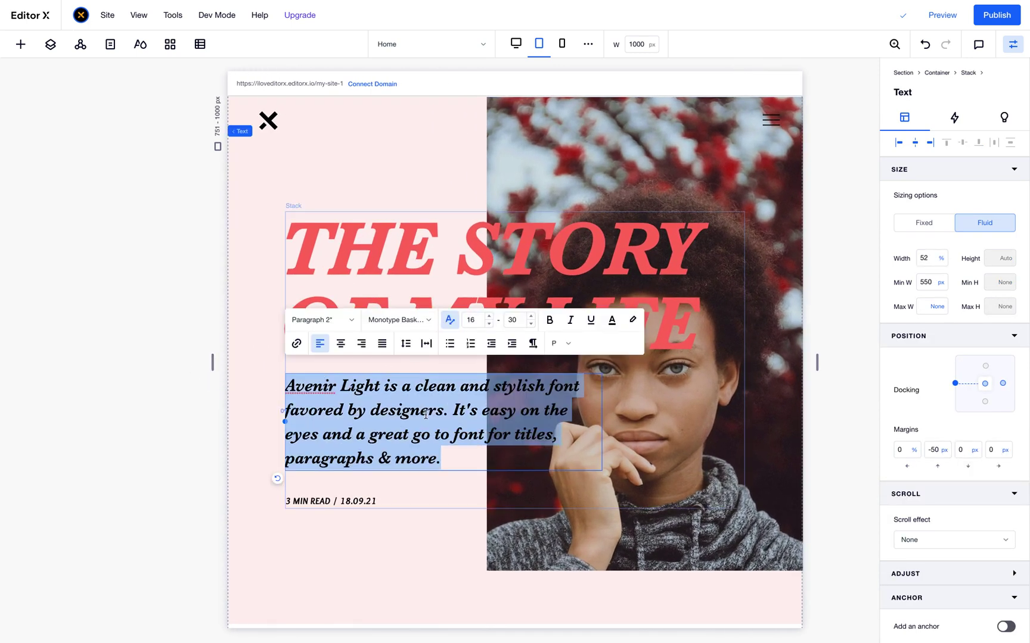
click(513, 316)
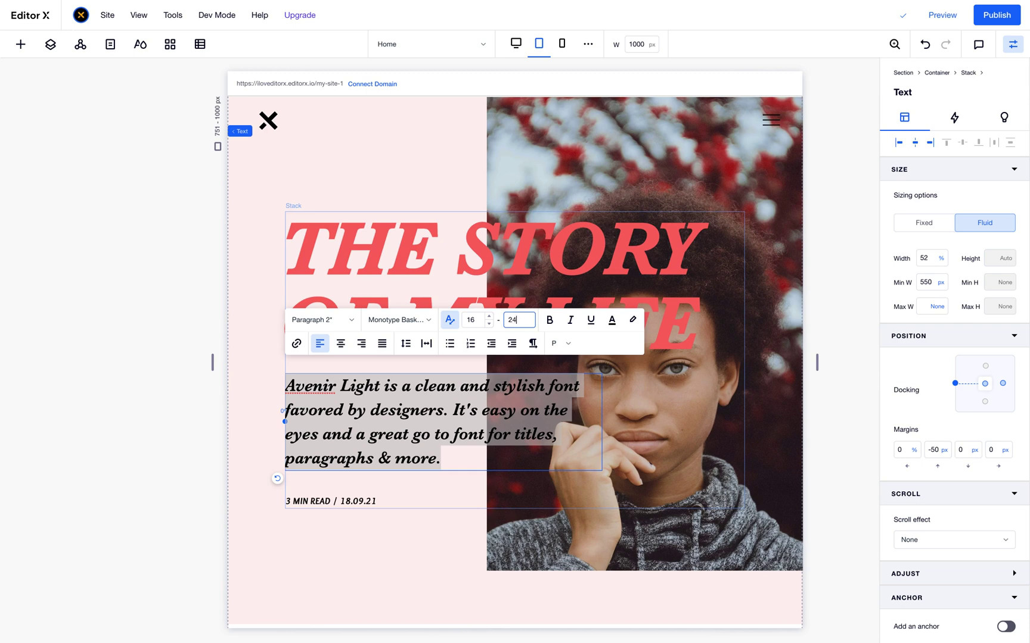
text(24)
click(730, 425)
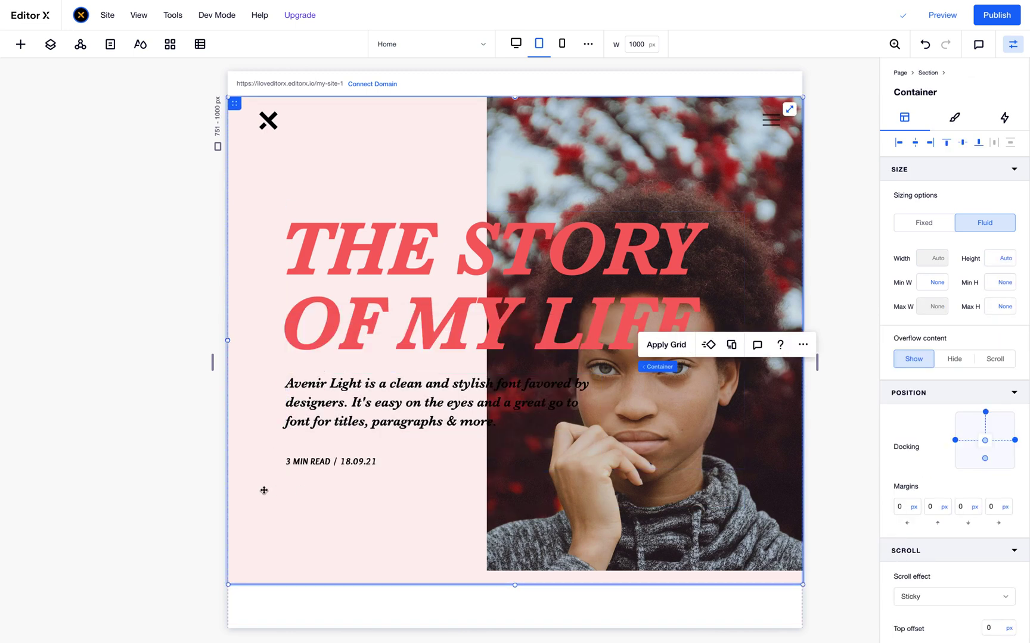
- Set the description's maximum scaled font size to 28 at the tablet breakpoint
double_click(287, 381)
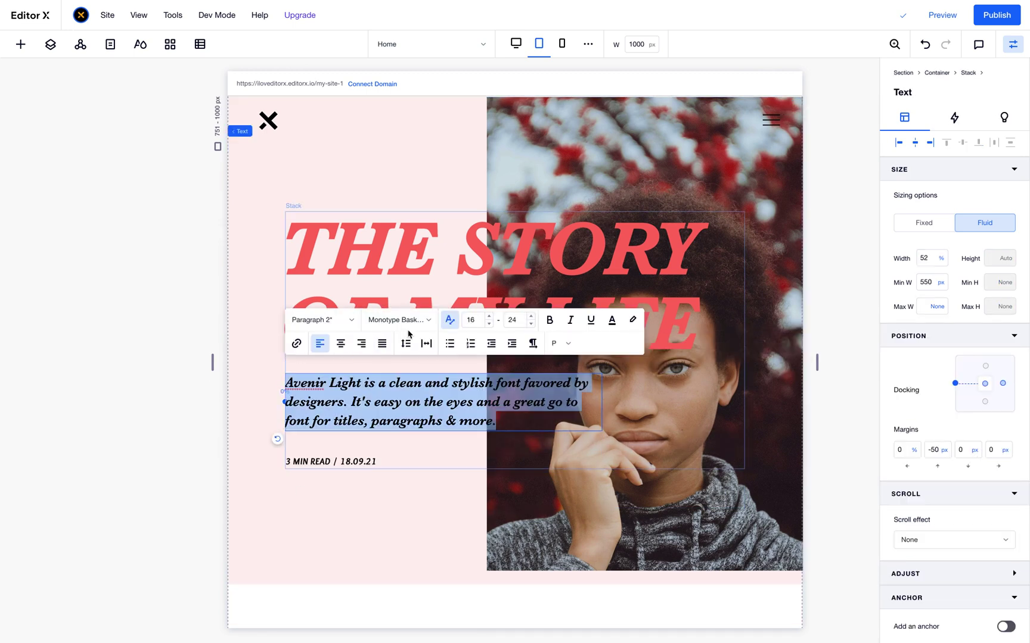
click(519, 322)
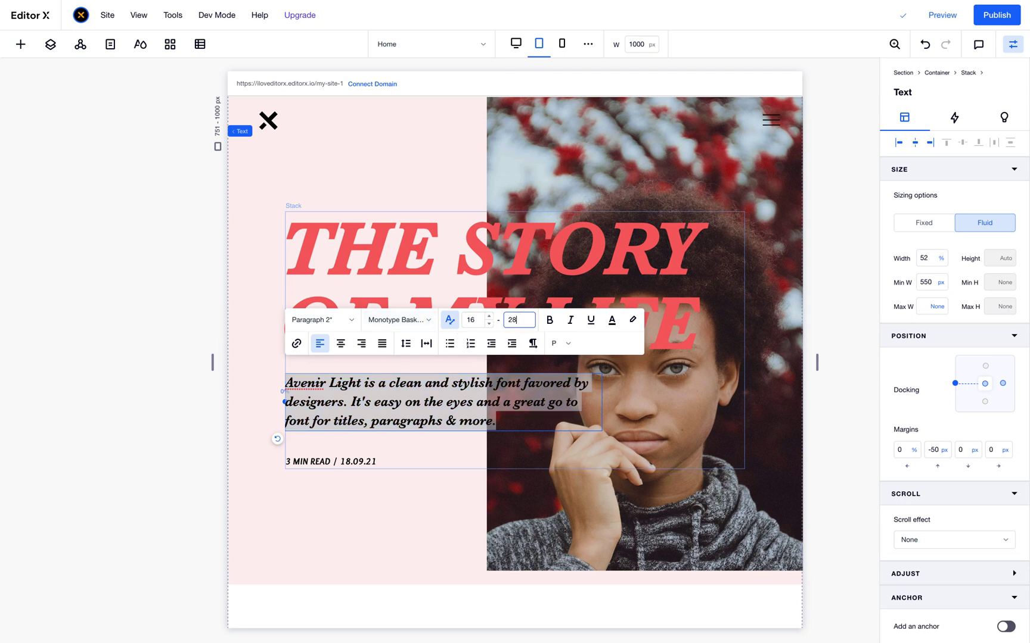
text(28)
click(209, 228)
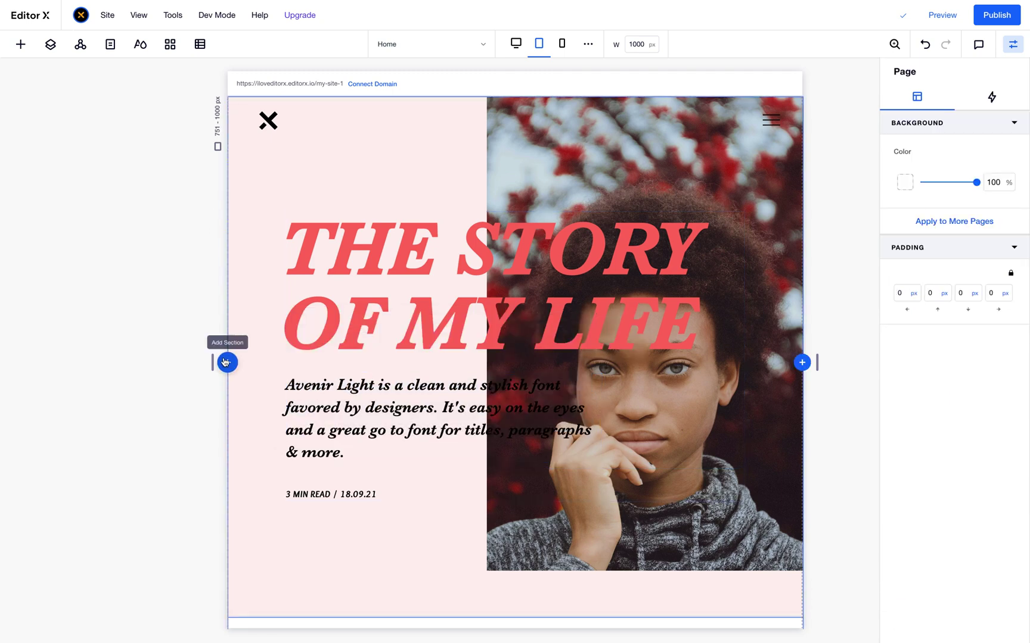
- Narrow the canvas to 644 px and set the description's width to 80% at the mobile breakpoint
drag(214, 362, 315, 352)
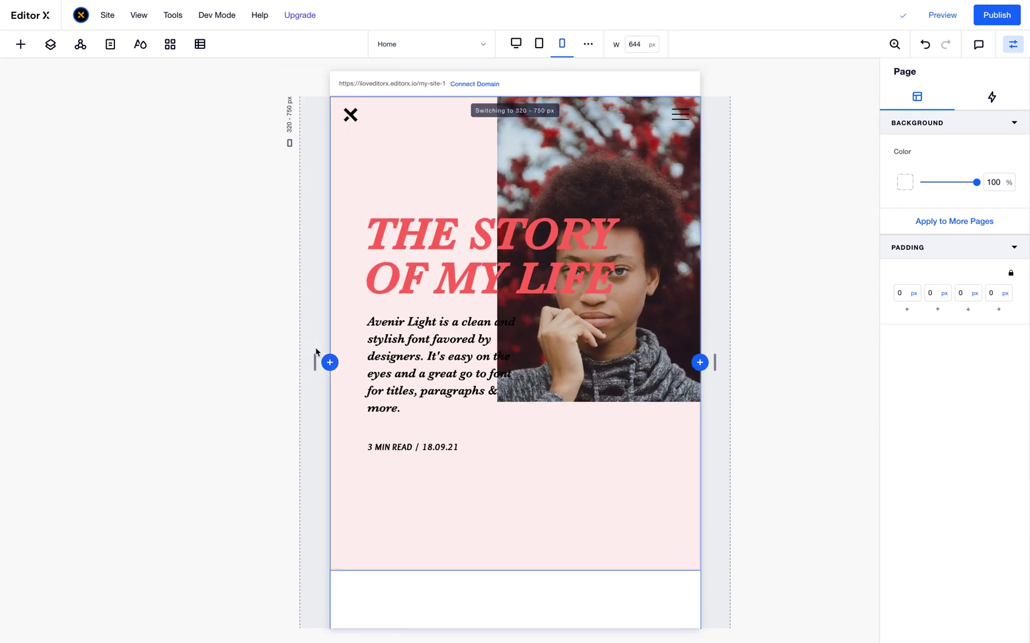
click(459, 343)
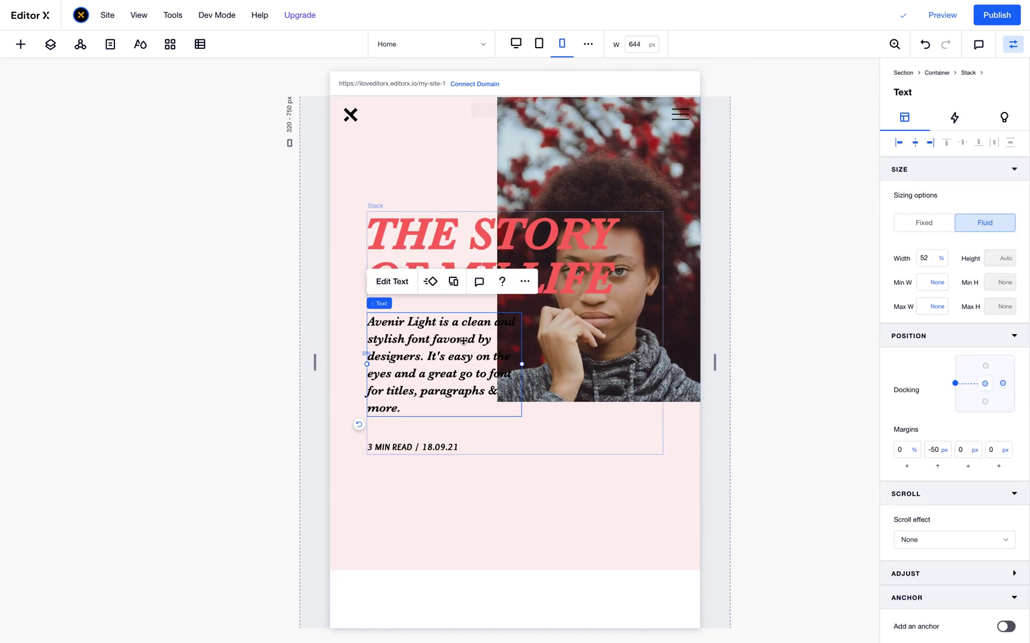
click(939, 259)
click(931, 258)
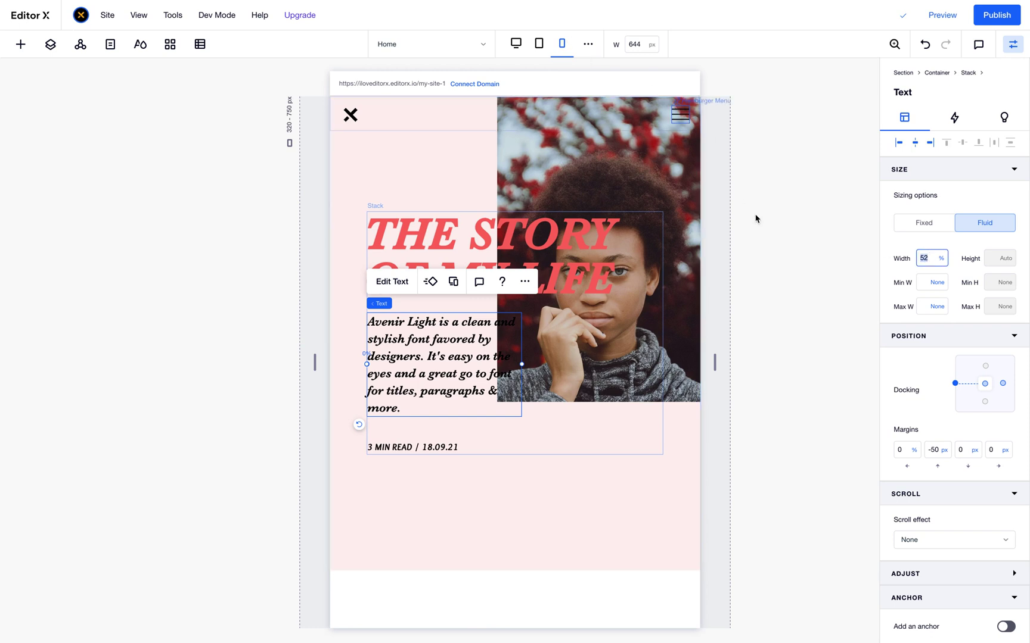
key(Return)
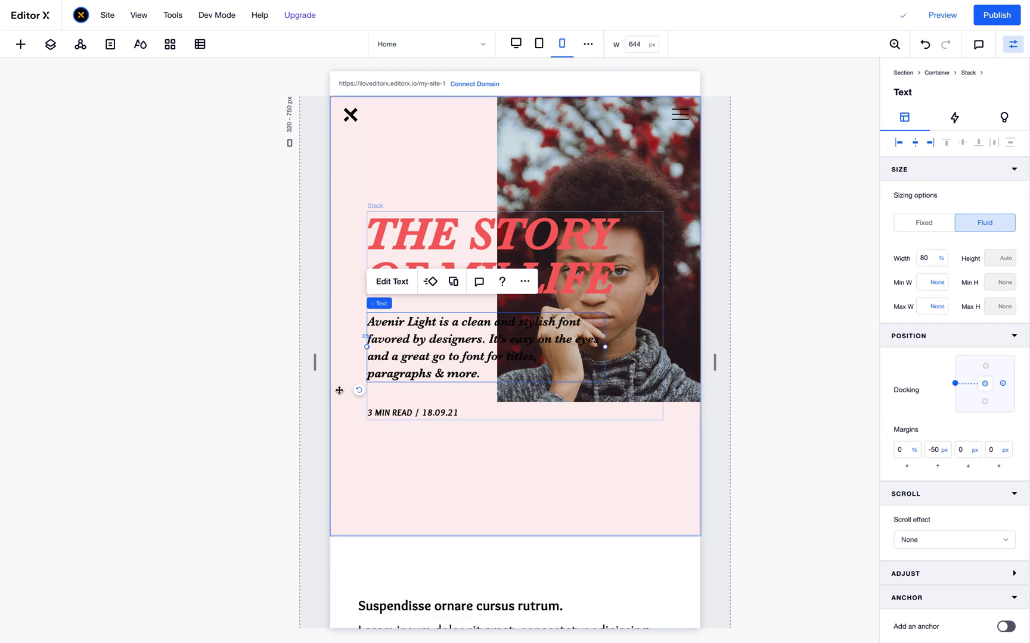
- Narrow the canvas to 320 px and set the description's width to 100%
click(316, 365)
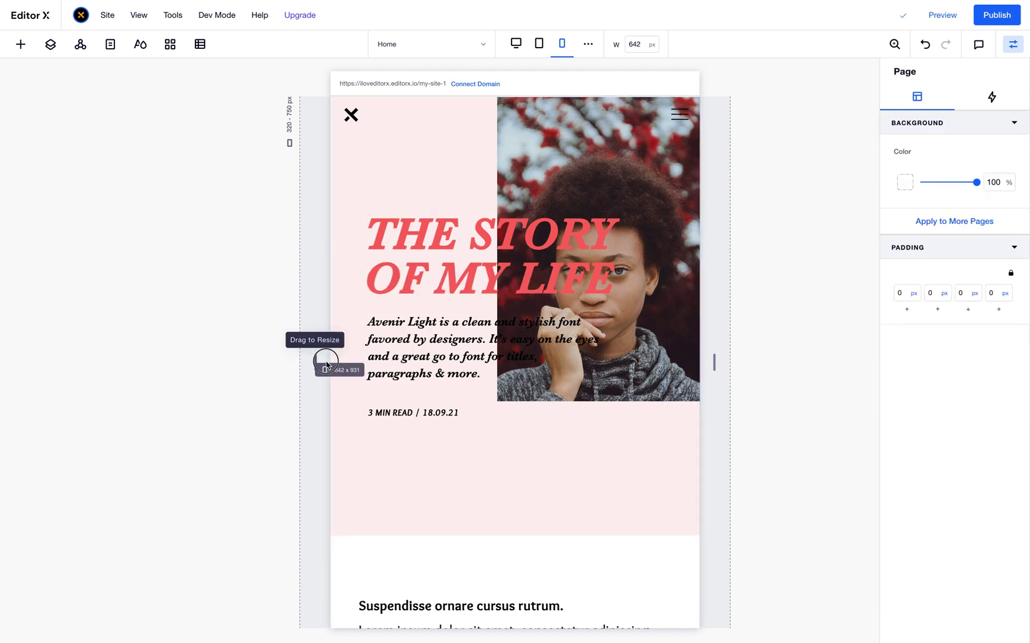
drag(324, 361, 422, 337)
click(515, 306)
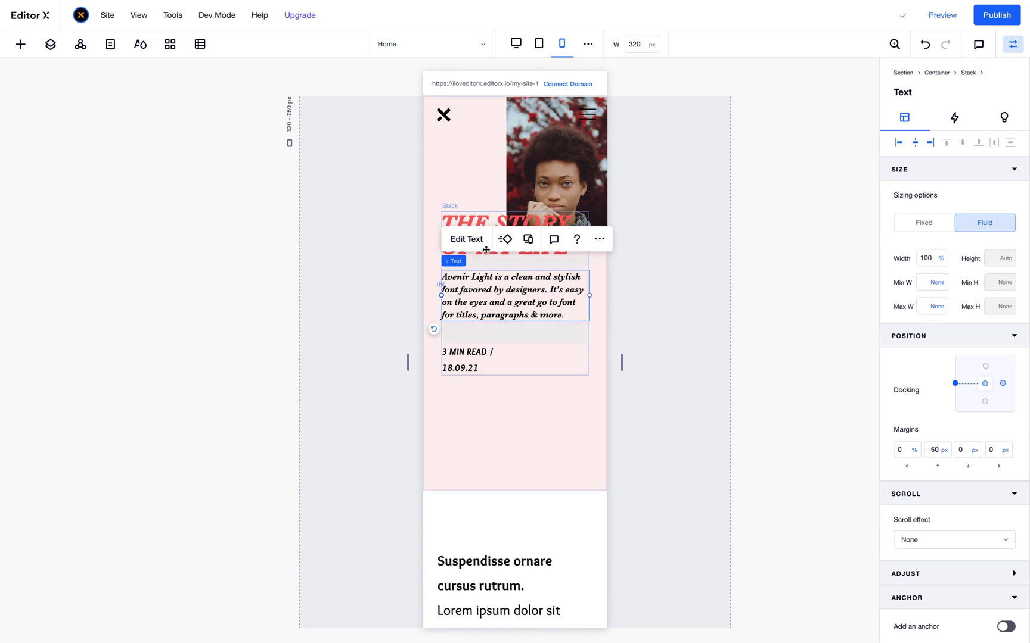
- Set the description's minimum scaled font size to 20 for mobile, and widen the canvas to 750 px to check the fit
click(468, 239)
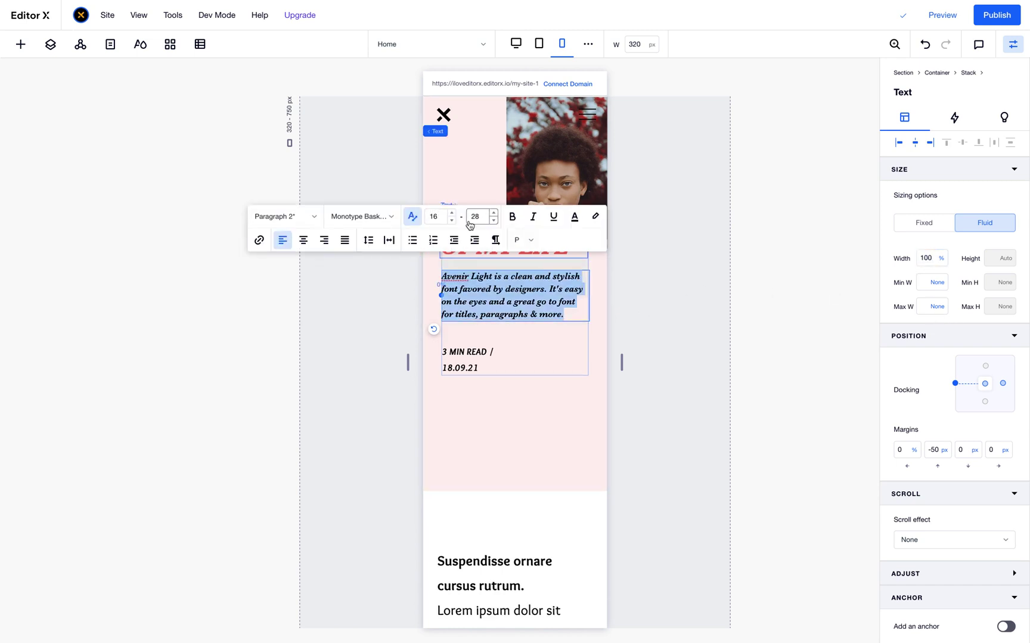
click(429, 219)
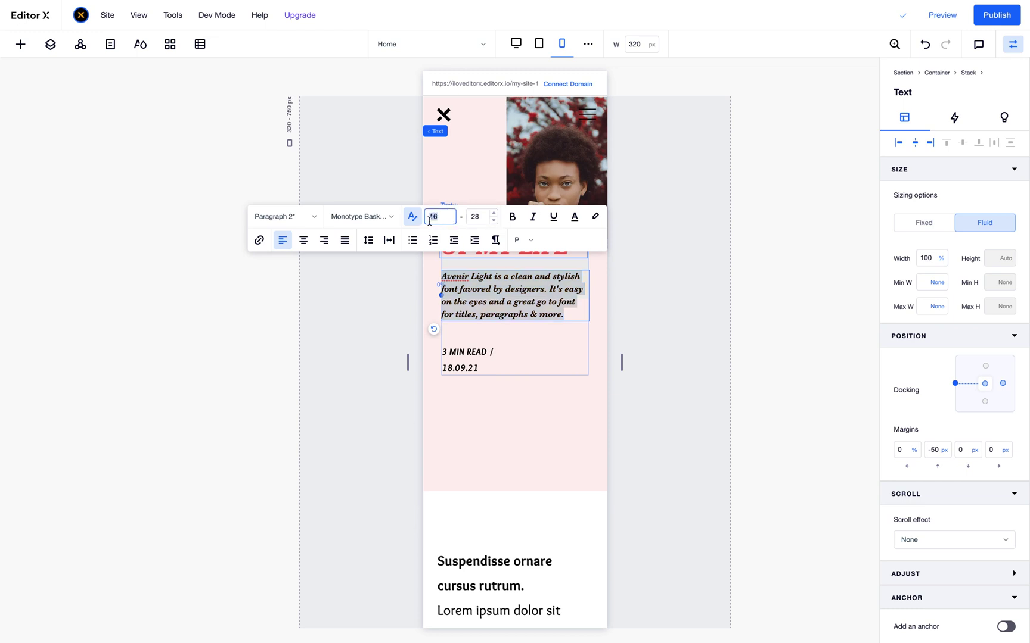
text(20)
click(633, 362)
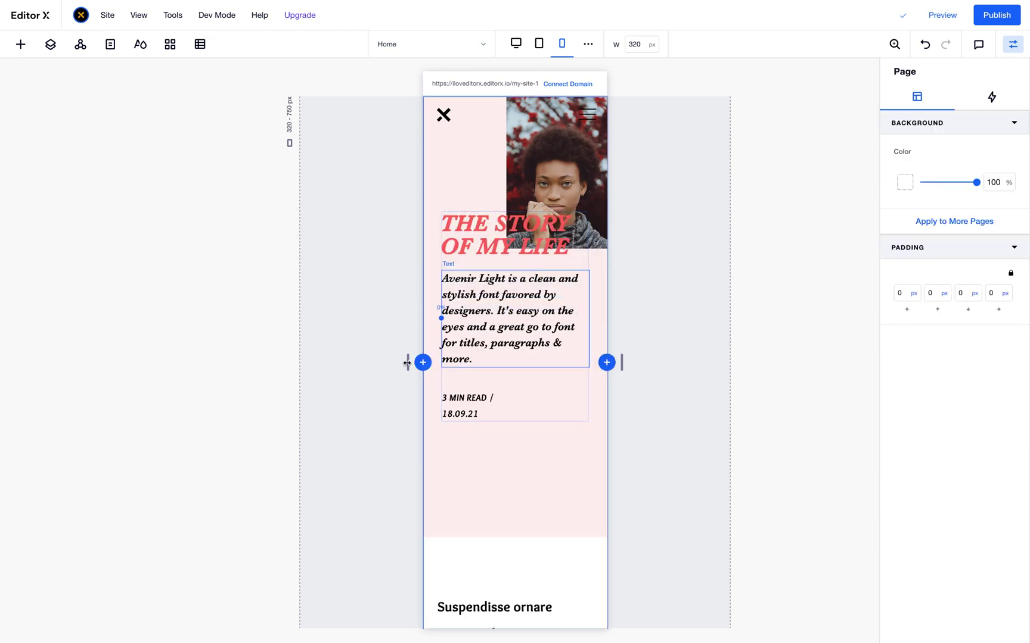
drag(407, 363, 268, 380)
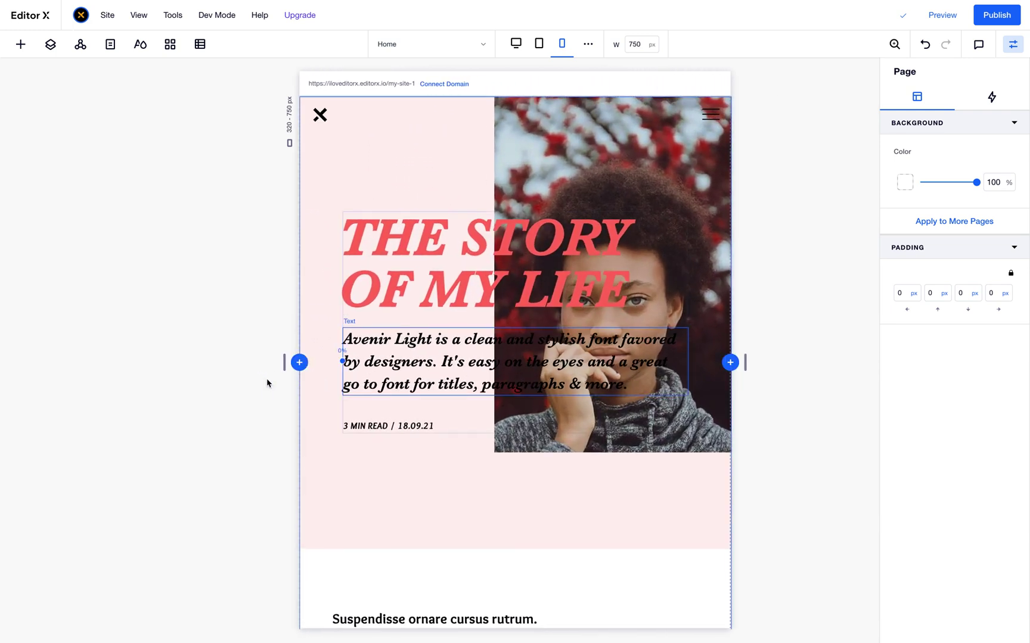
click(369, 480)
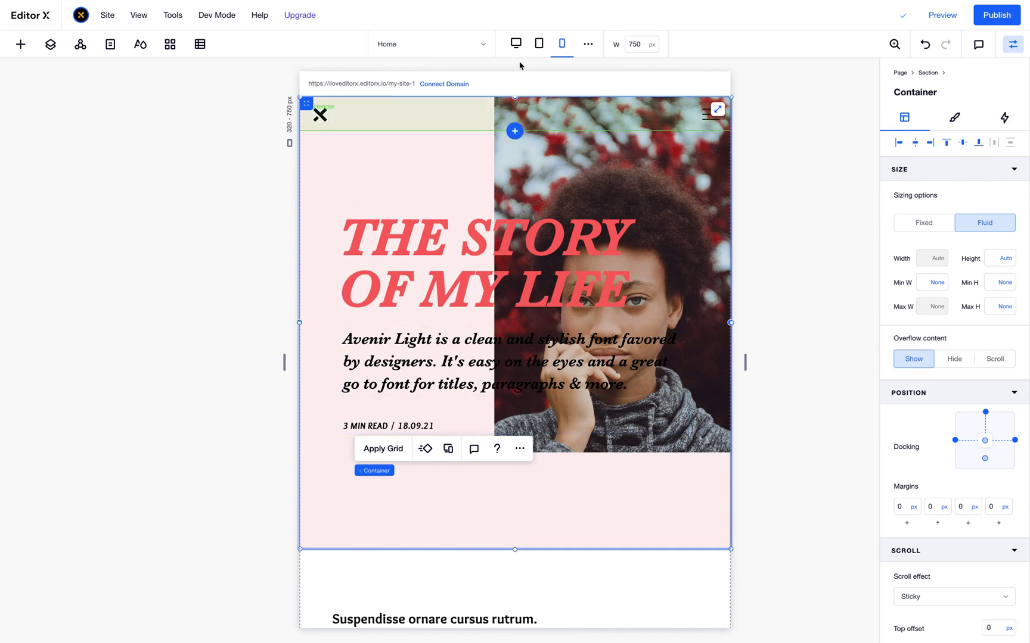
- At the desktop breakpoint, set the read-time and date line's width to 100% and its minimum width to None
click(516, 43)
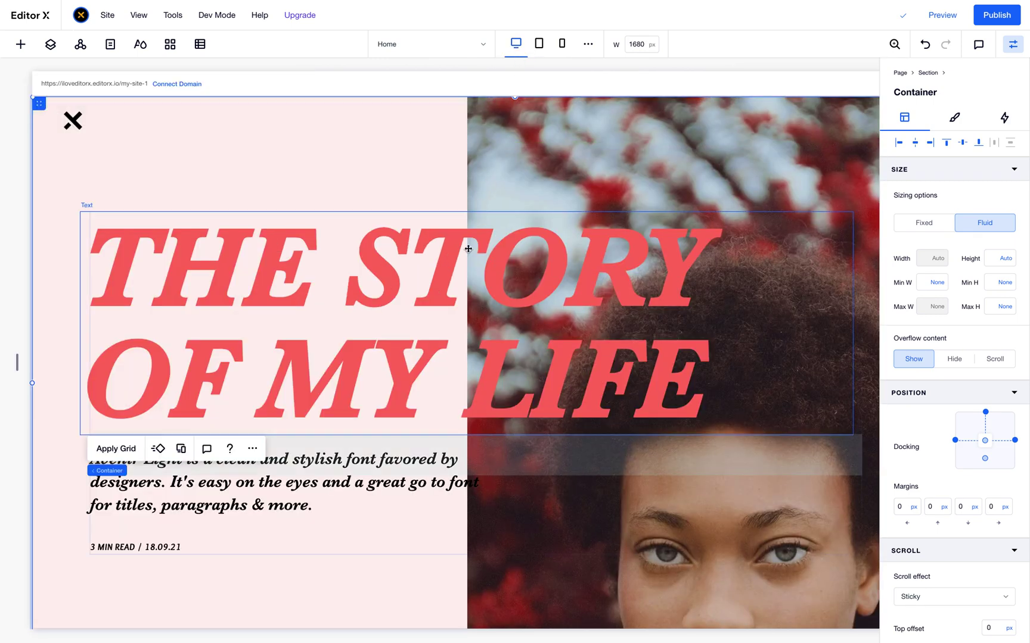
scroll(326, 352, down, 3)
click(146, 399)
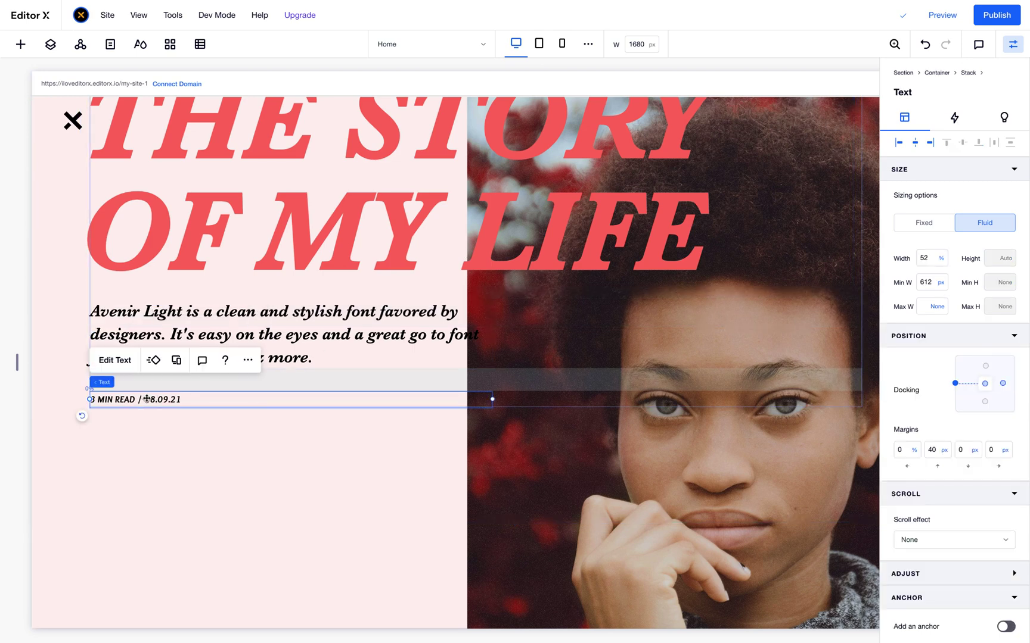
click(930, 258)
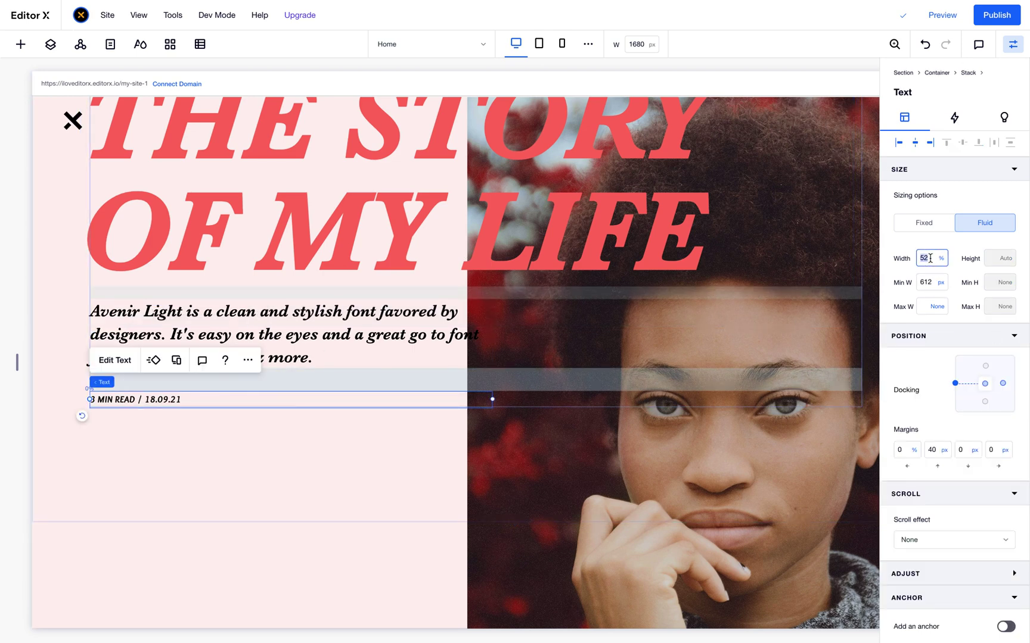
text(100)
click(939, 284)
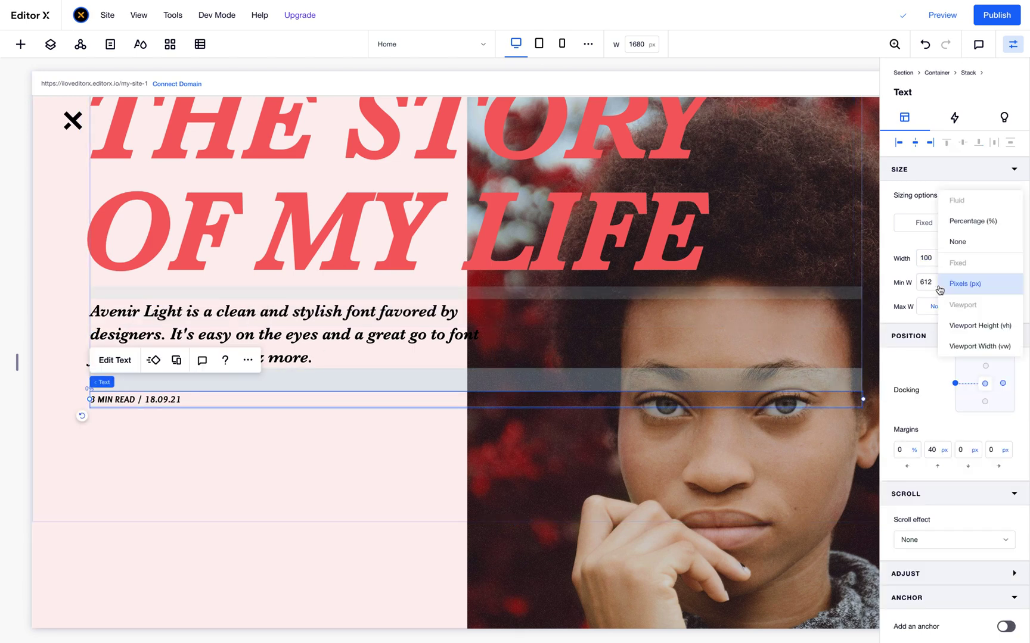
click(965, 241)
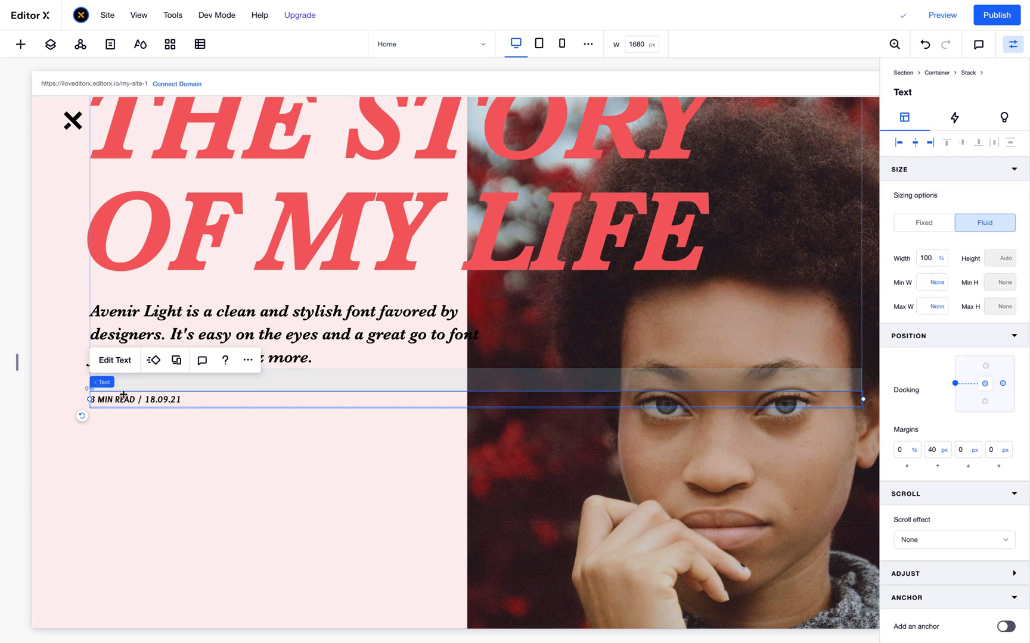
- Narrow the canvas to 320 px and set the read-time and date line's width to 100% at the mobile breakpoint
click(123, 361)
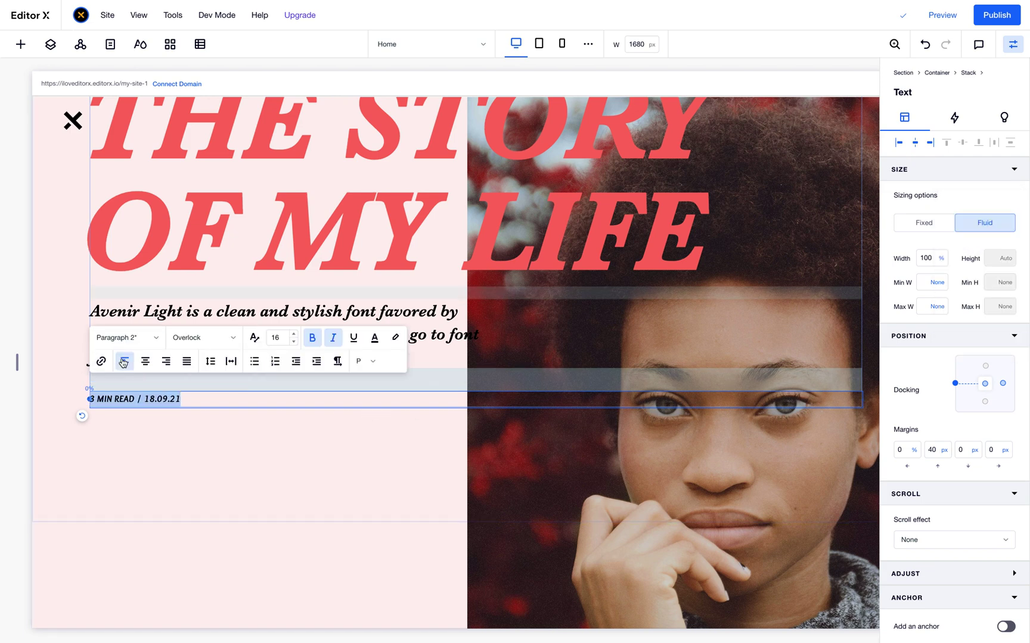
click(248, 456)
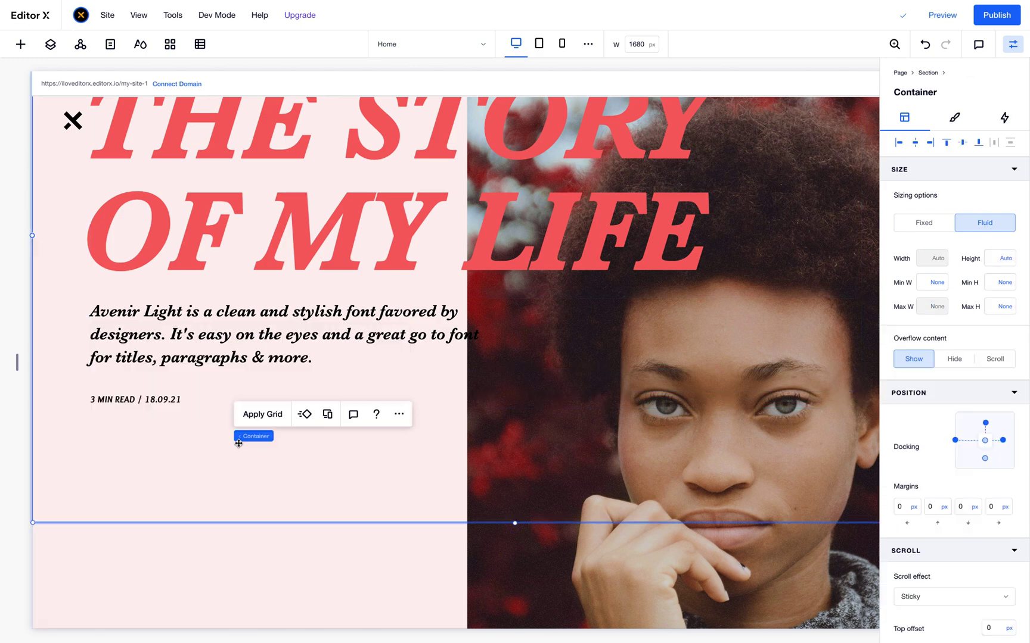
drag(19, 363, 191, 347)
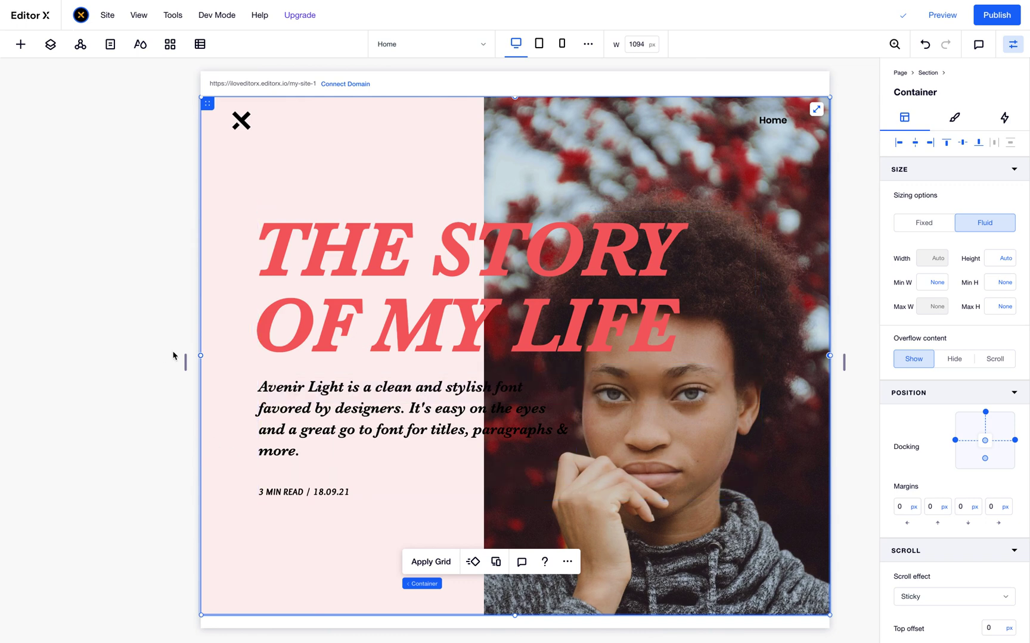
drag(185, 360, 459, 333)
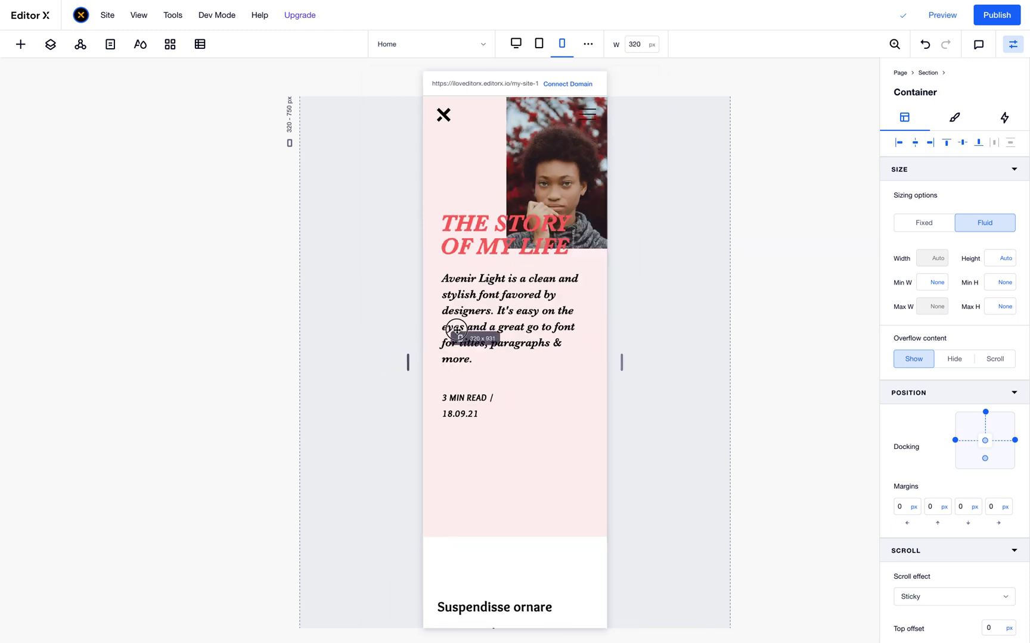
double_click(474, 401)
click(926, 261)
text(10)
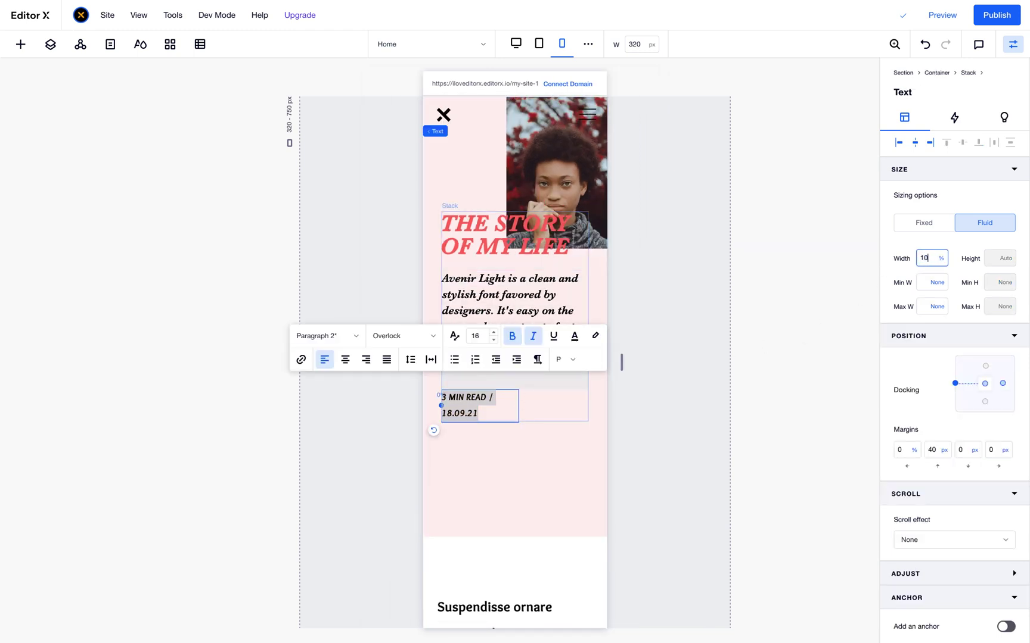
text(0)
key(Tab)
- Set the read-time and date line's font size to 14 and deselect the text
click(483, 343)
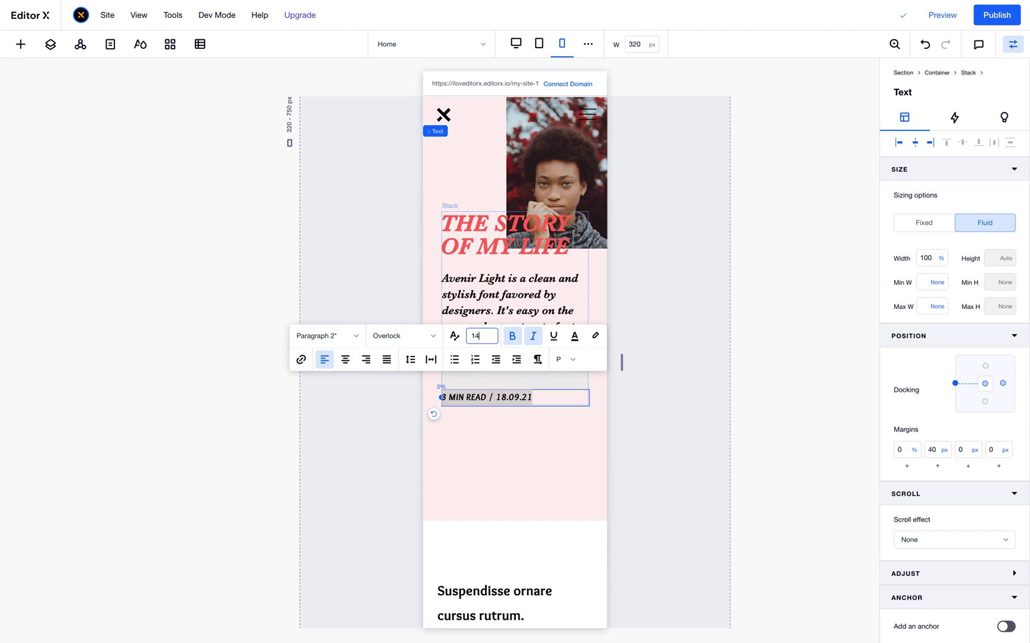
key(Return)
click(664, 471)
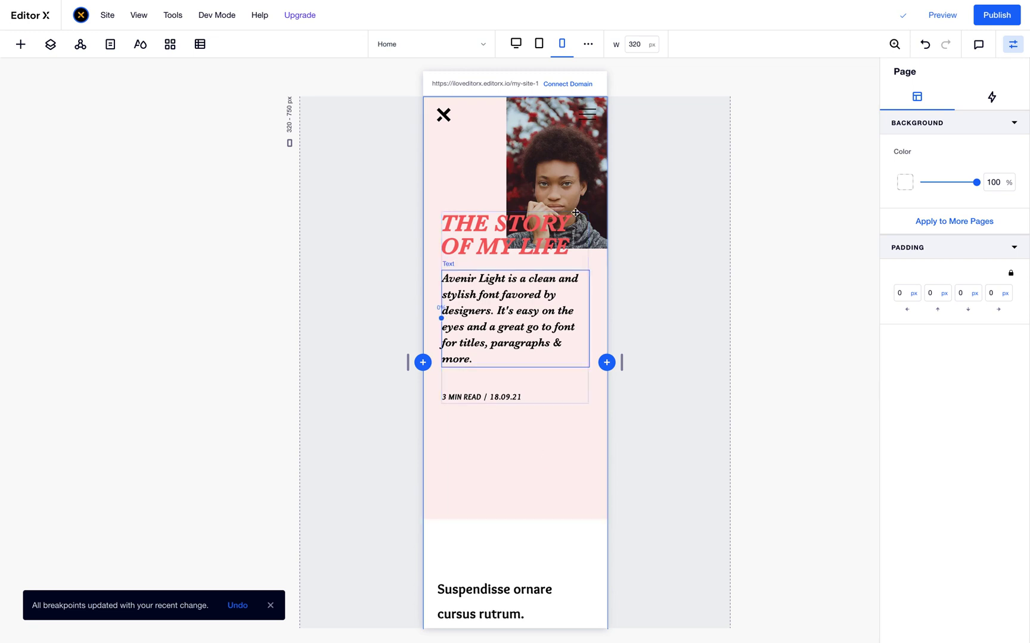
- Select the portrait image layer at the mobile breakpoint and remove its top and right docking so it is docked to the center
click(570, 161)
right_click(556, 176)
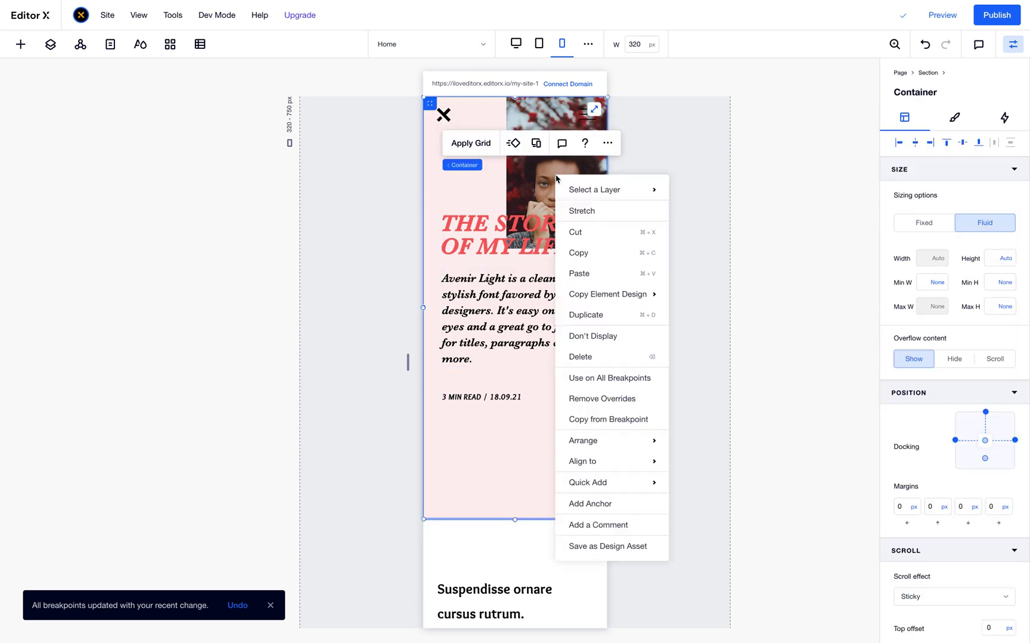
mouse_move(643, 192)
click(696, 190)
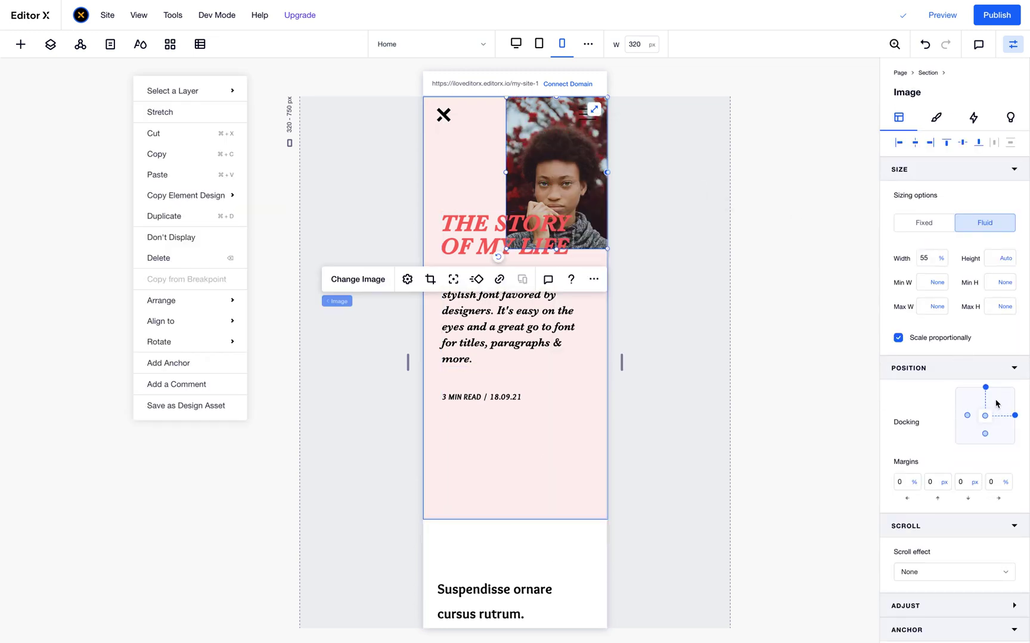
click(1015, 415)
click(986, 390)
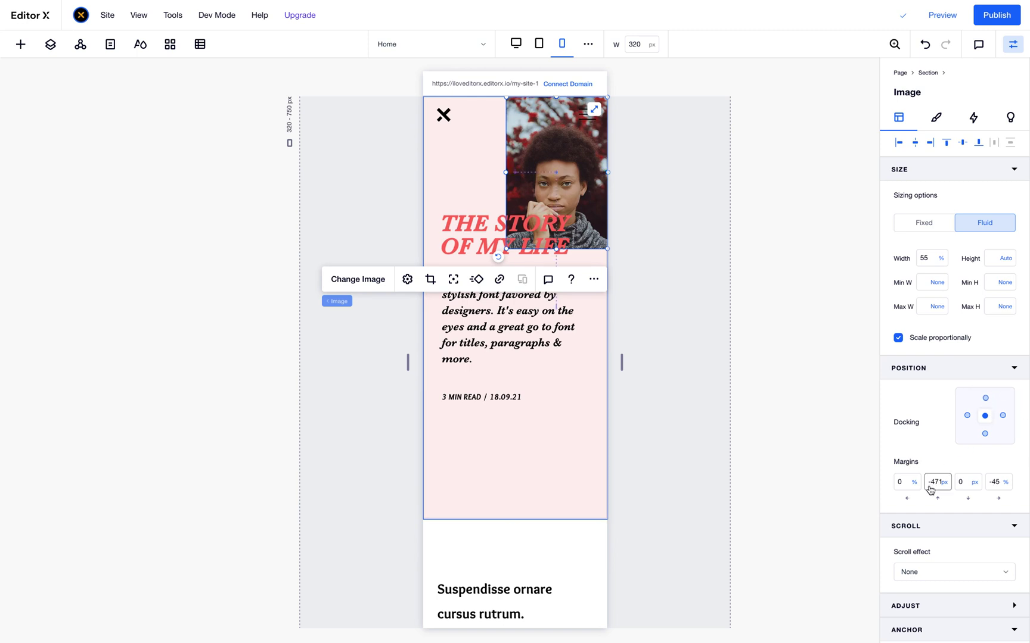
- Try the portrait image with top and right margins of 0, and undo both margin changes
text(0)
key(Tab)
key(Tab)
scroll(928, 487, down, 1)
text(0)
key(Return)
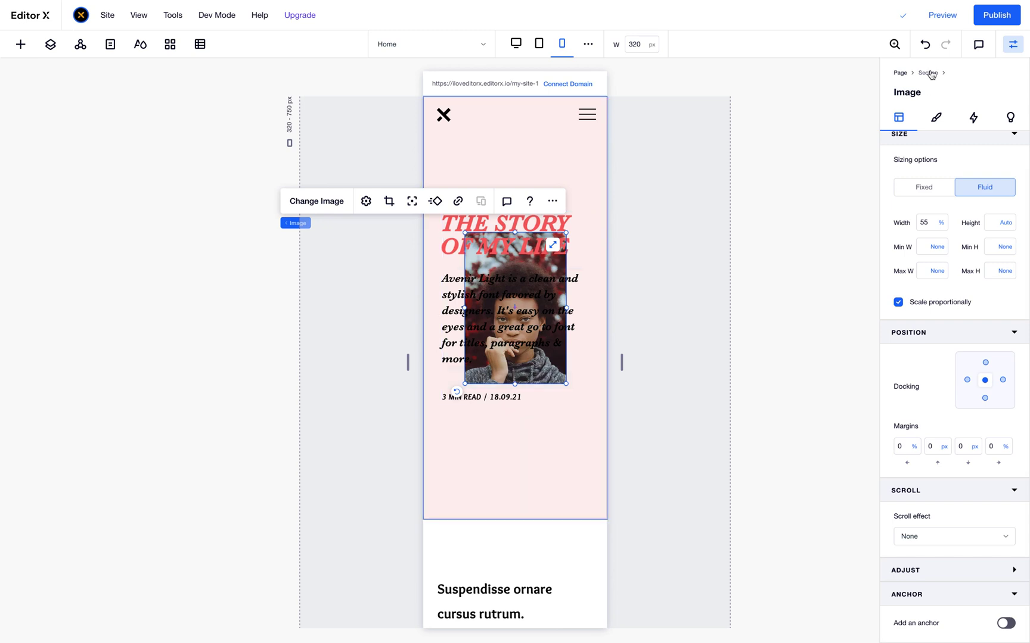
click(927, 44)
click(927, 44)
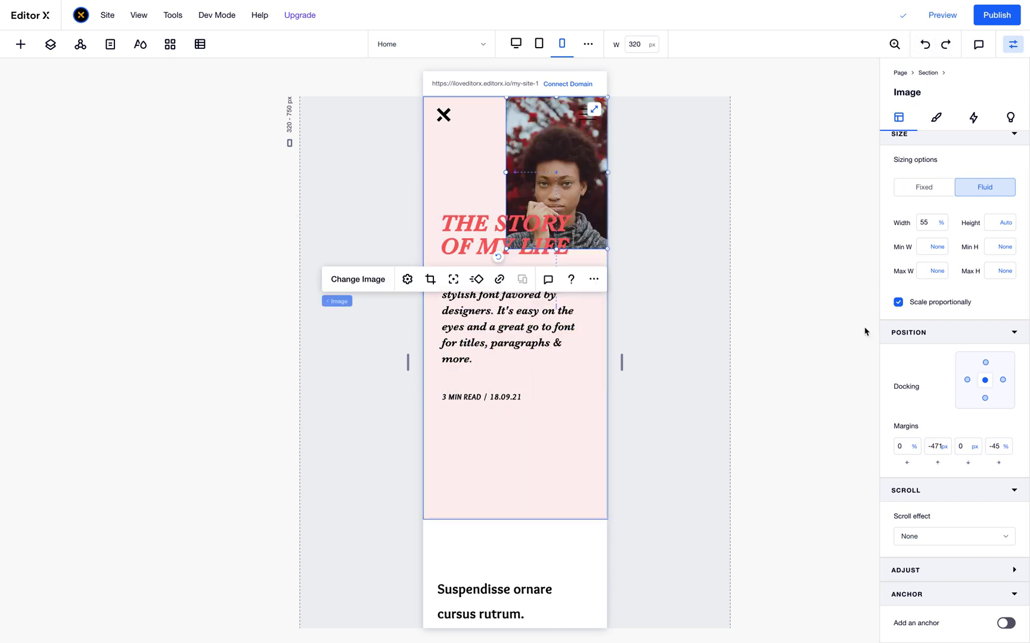
- Set the portrait image's top margin to 0 px and its right margin to 0%
click(935, 446)
text(0)
key(Tab)
key(Tab)
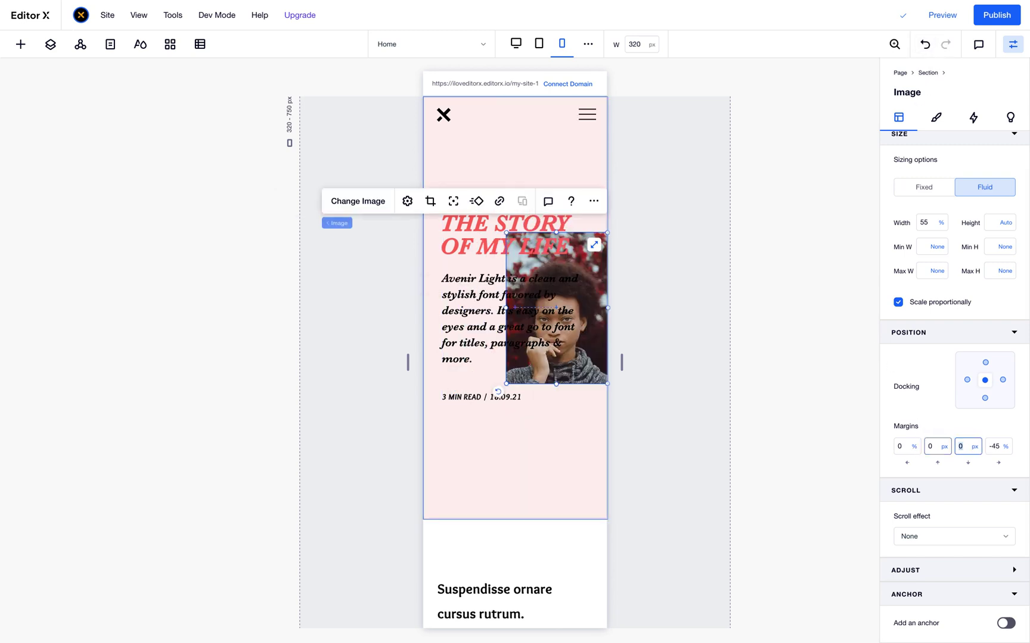
text(0)
key(Return)
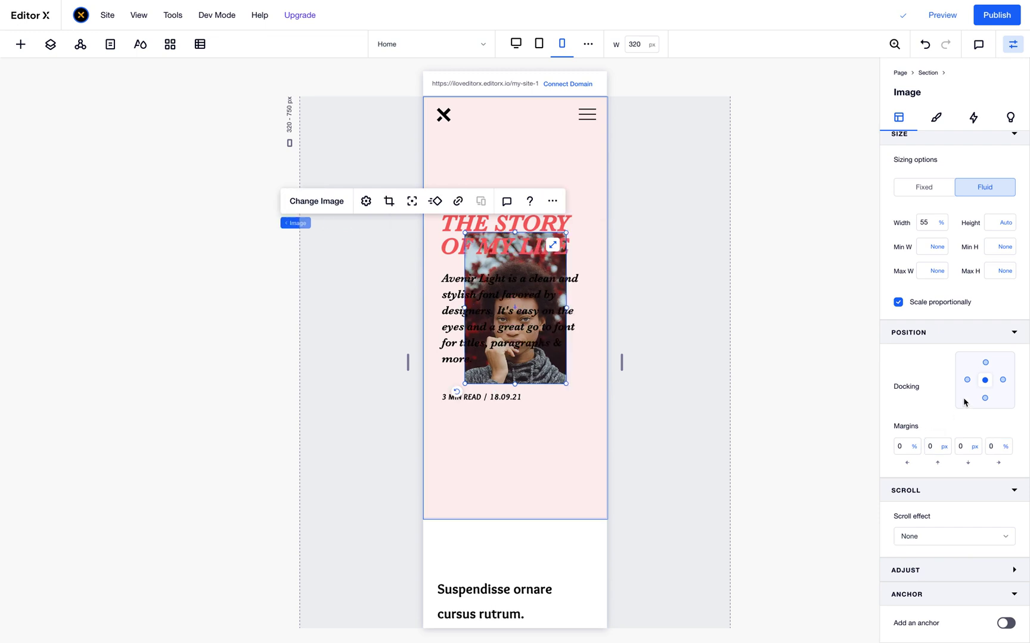
- Try docking the portrait image to the top of its container with a 0 px top margin
click(985, 363)
click(934, 446)
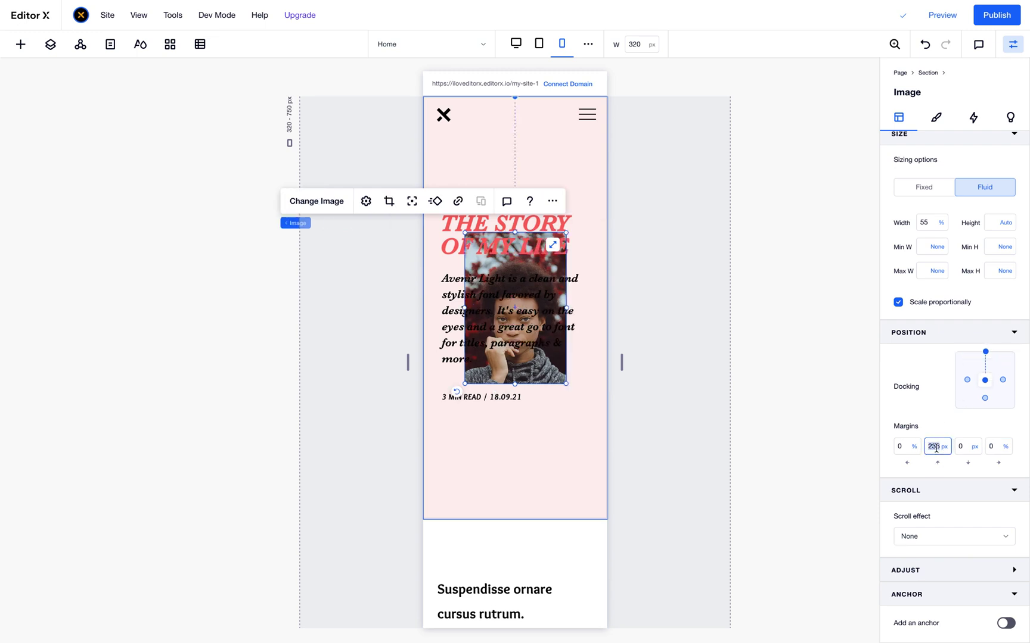
text(0)
key(Tab)
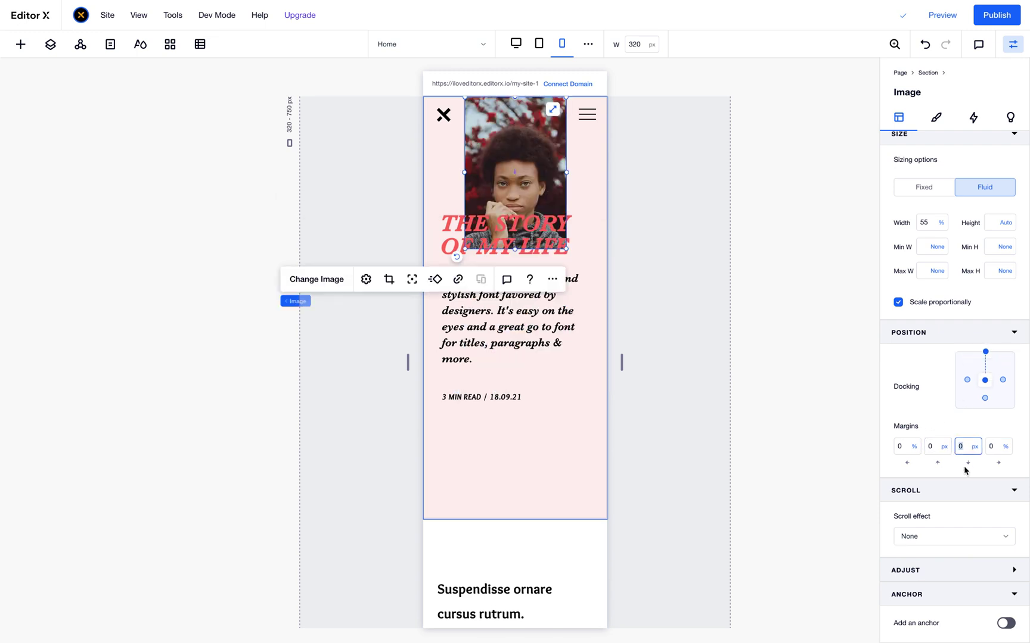
- Dock the portrait image to the bottom of its container with a 0 px bottom margin and deselect it
click(985, 397)
click(963, 456)
text(0)
key(Tab)
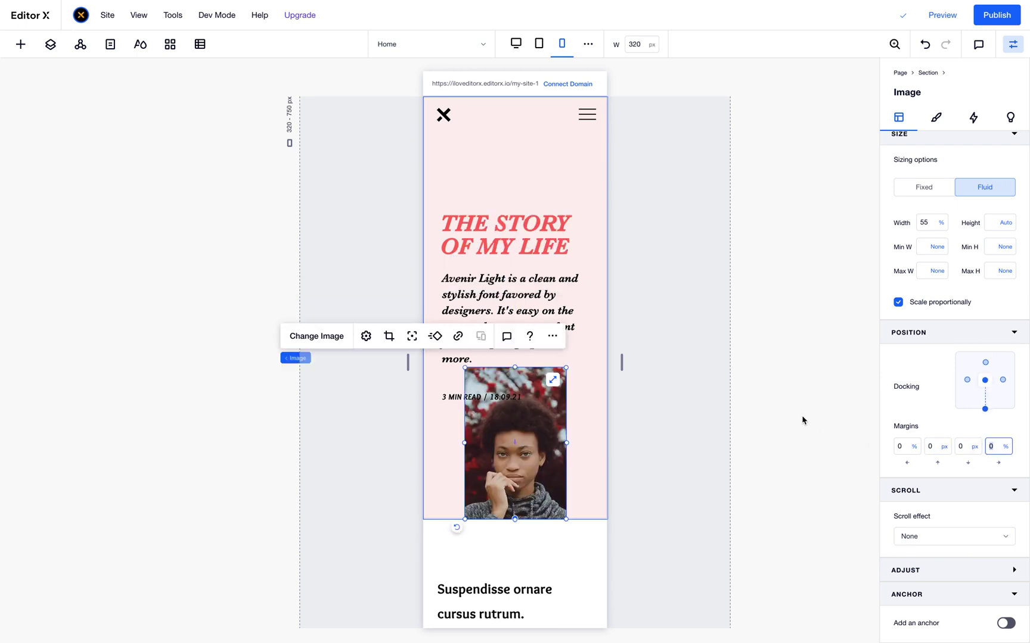
click(671, 462)
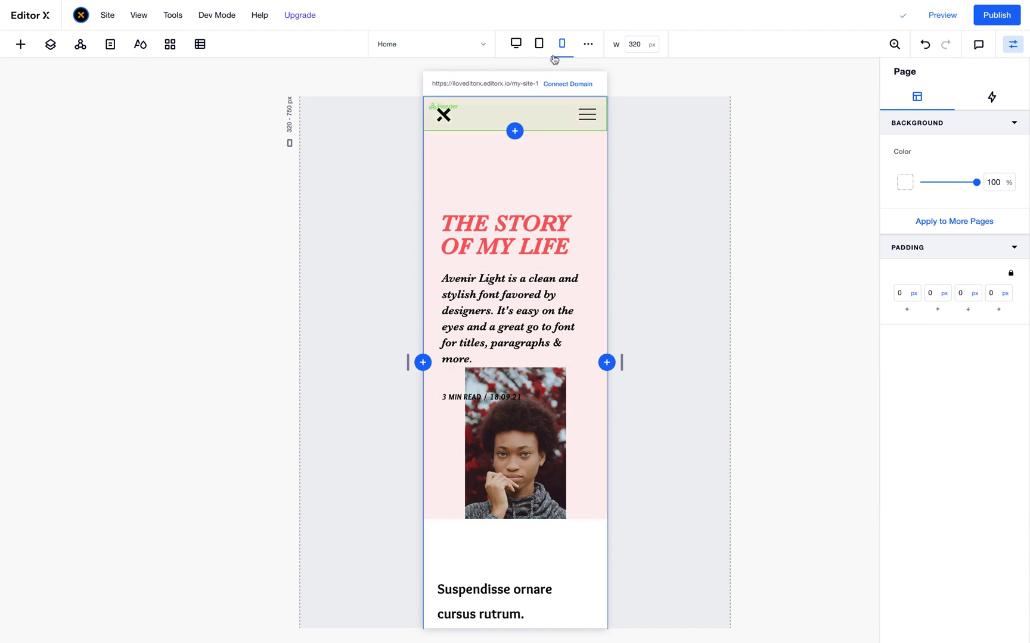
- Return to the desktop breakpoint, publish the site and switch to its live page
click(538, 43)
click(516, 44)
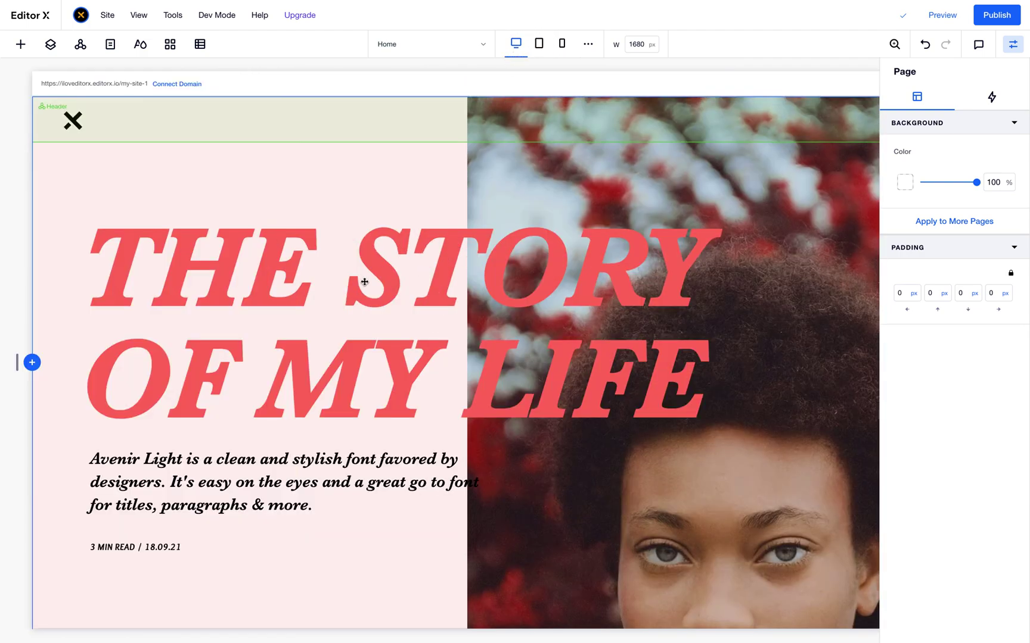
scroll(363, 282, down, 10)
scroll(365, 283, up, 10)
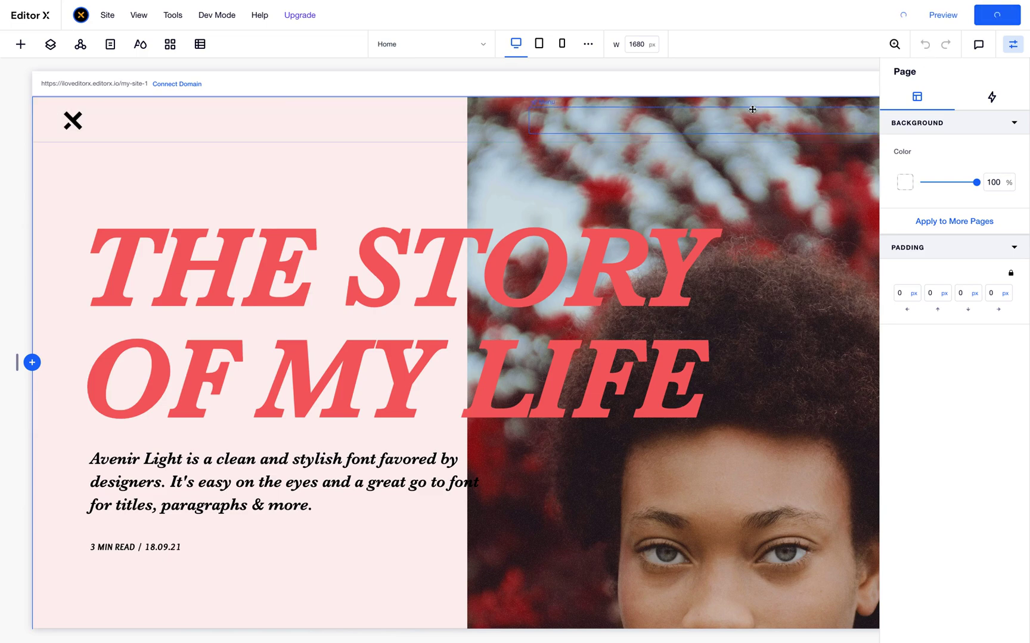
key(ctrl+Right)
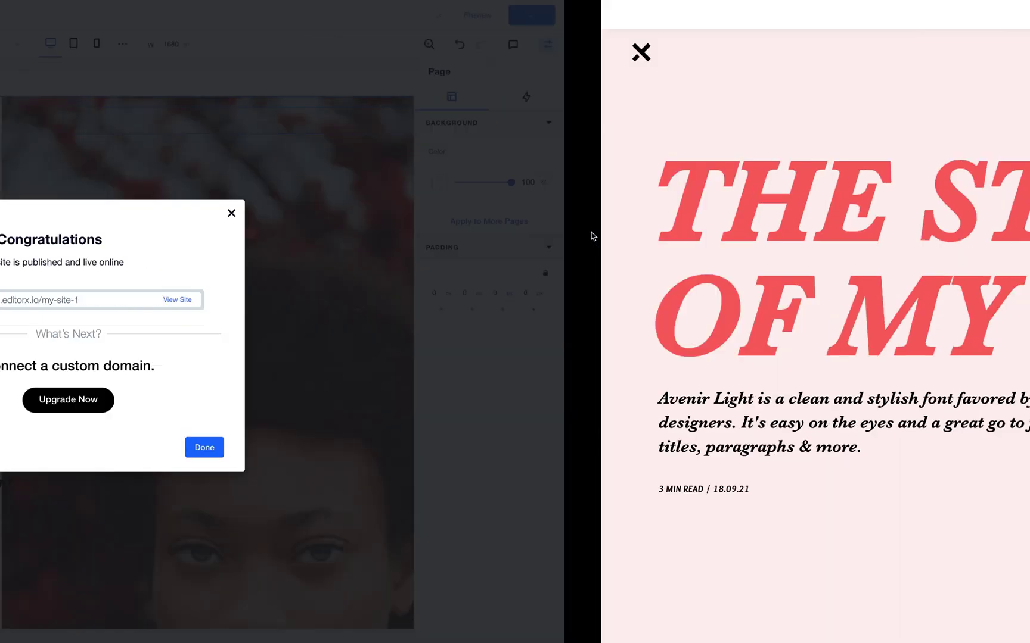
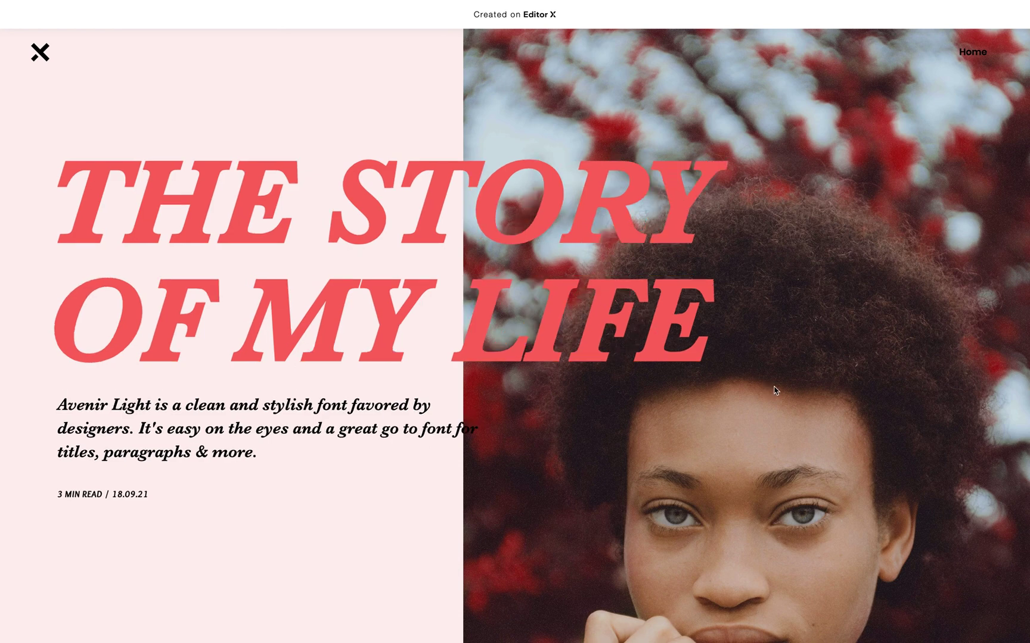
- Check the live page's hero at wider and narrower viewport widths using the browser's developer tools pane, and close the pane
key(super+alt+j)
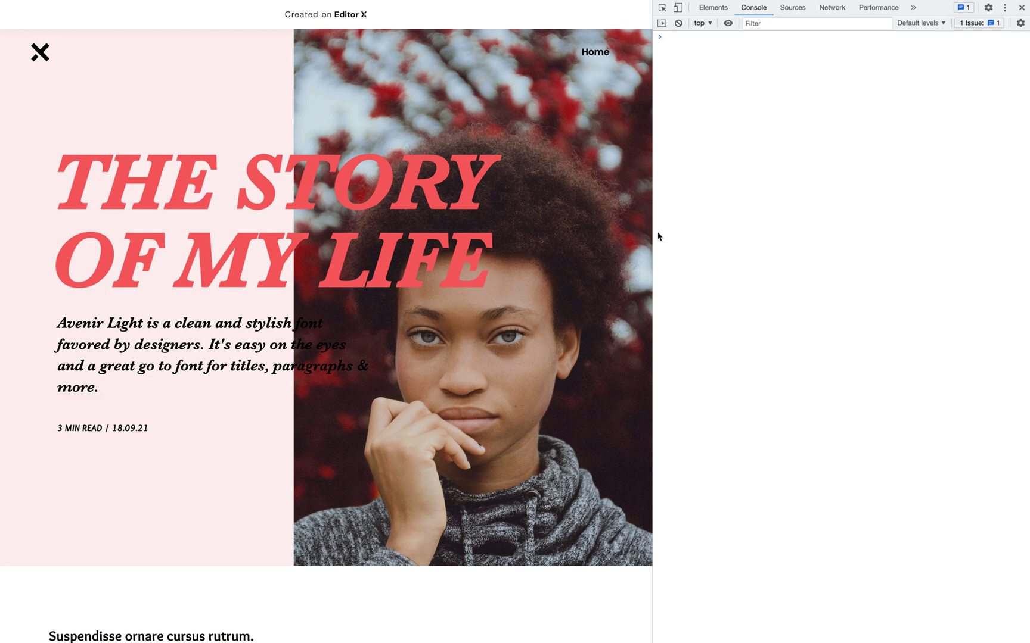
drag(655, 231, 988, 241)
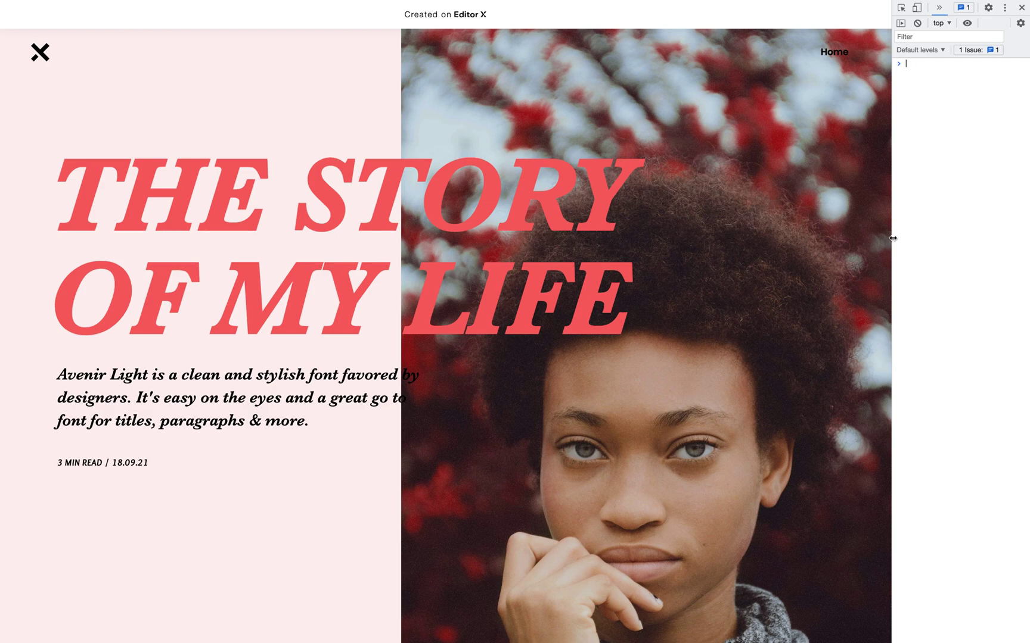
drag(891, 238, 511, 294)
click(510, 291)
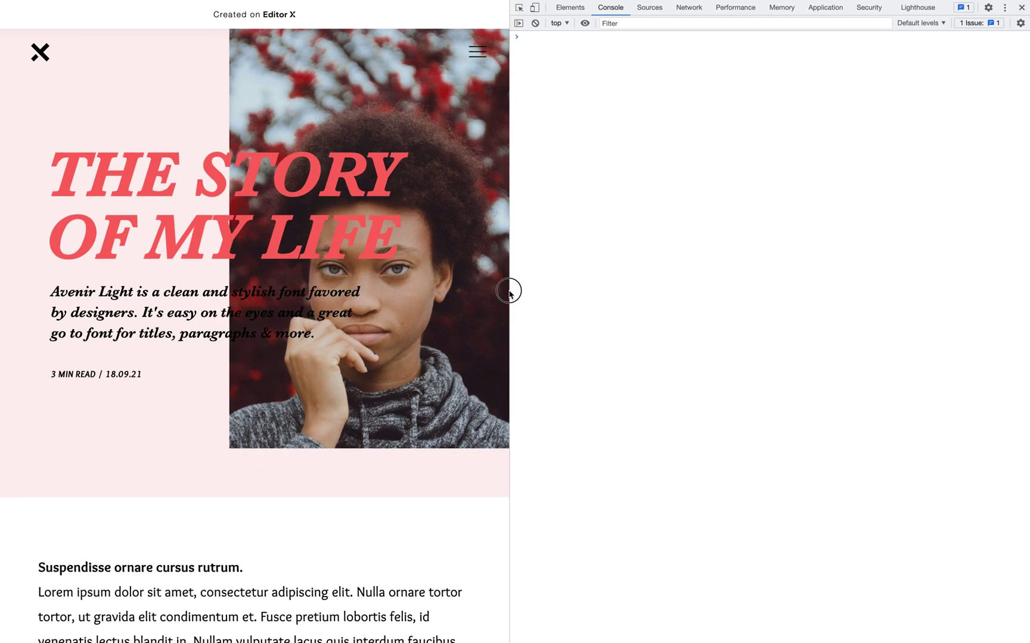
click(476, 292)
drag(511, 288, 719, 260)
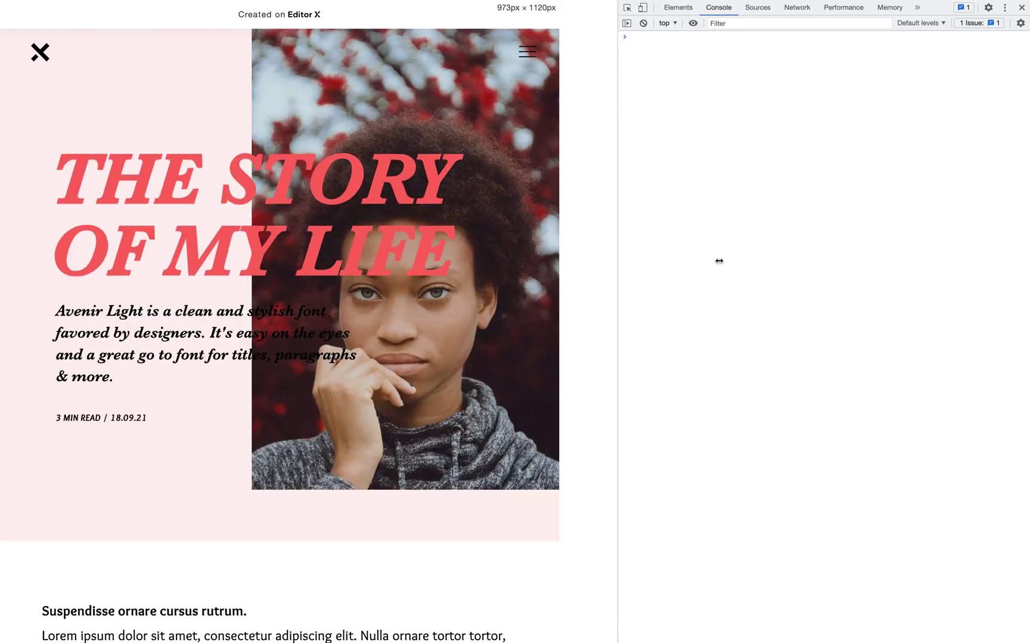
click(1022, 8)
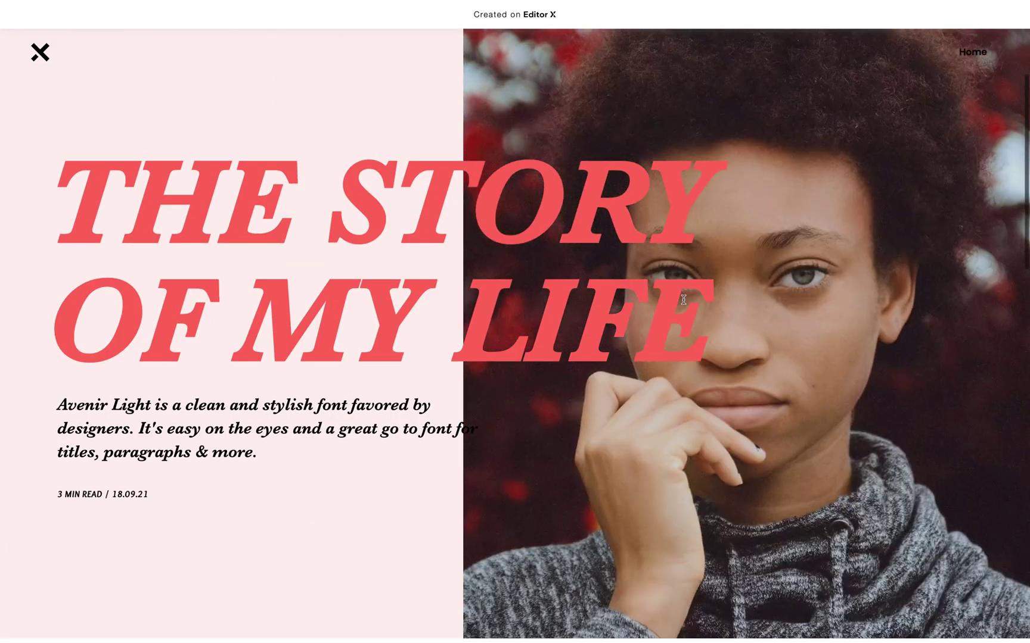
- Review the live page's article text and quote below the hero
scroll(683, 300, down, 6)
scroll(572, 340, down, 5)
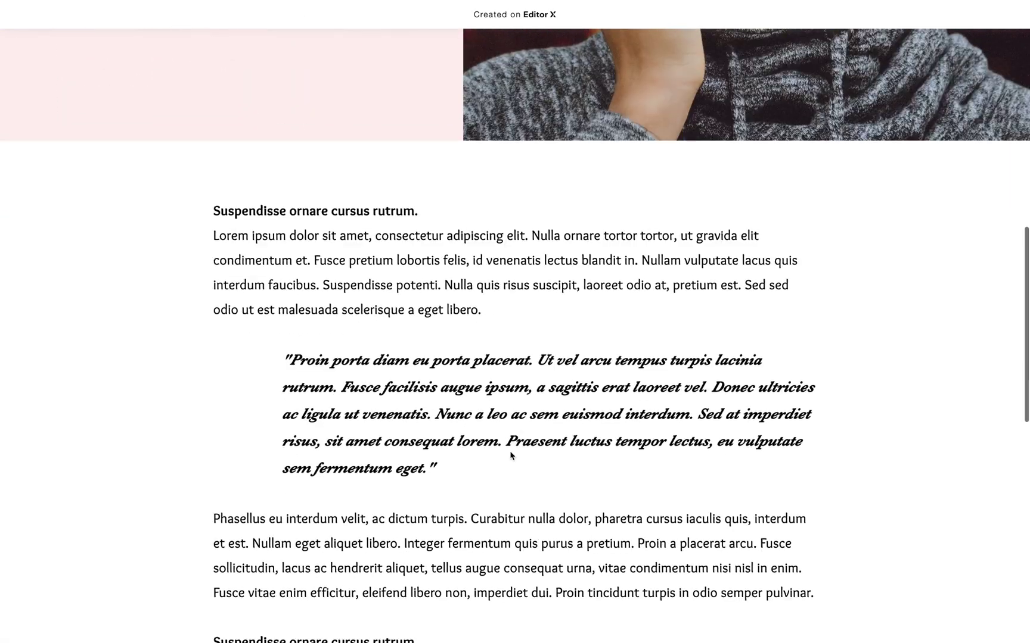
scroll(510, 457, up, 3)
scroll(462, 423, down, 2)
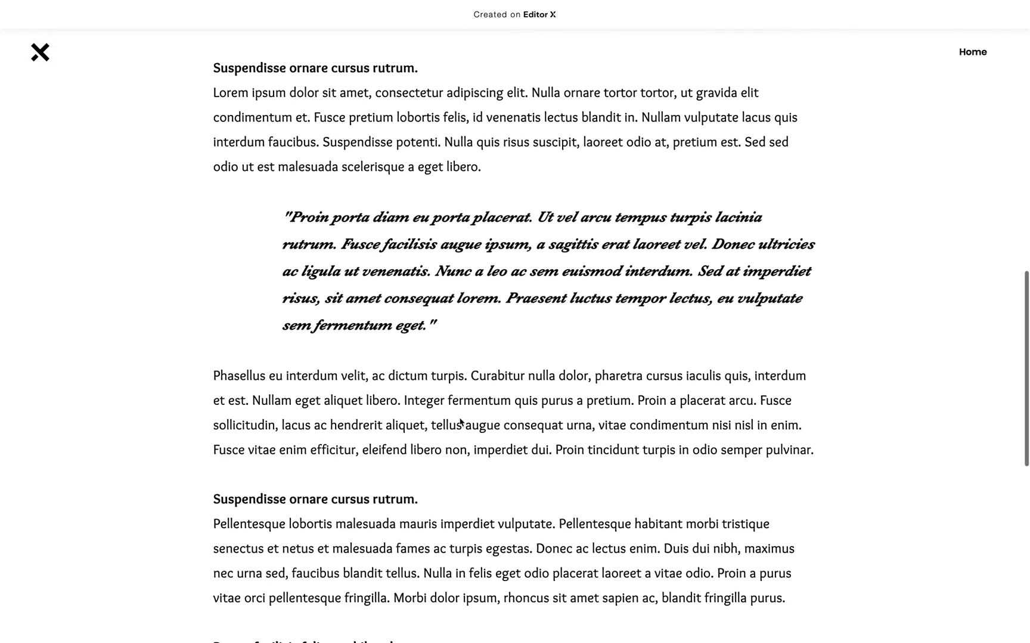
scroll(769, 366, up, 2)
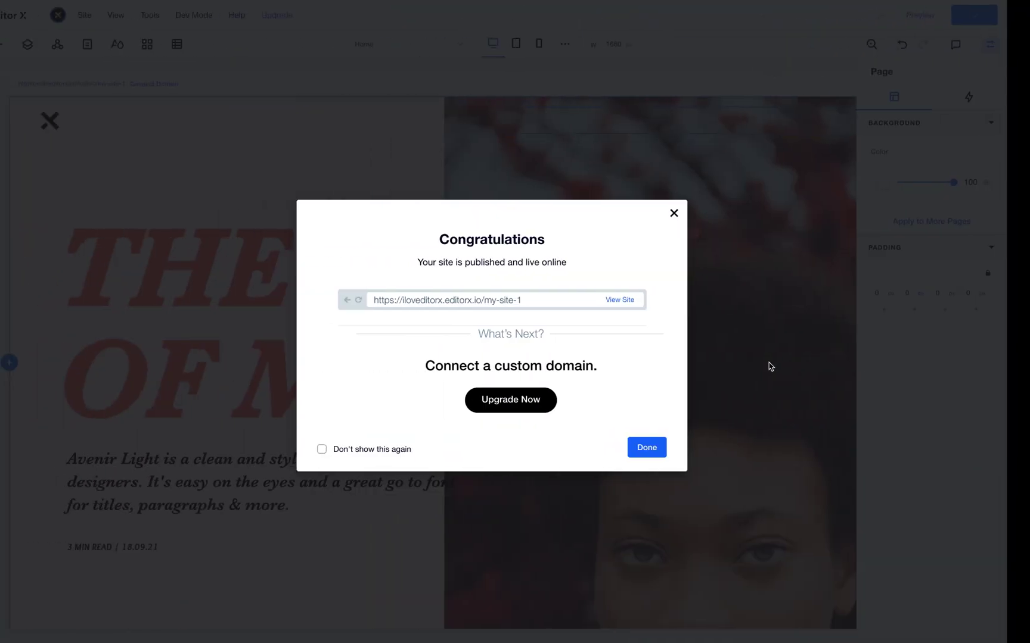
- Switch back to Editor X, dismiss the publish notice and open the article body text to review its settings
click(238, 349)
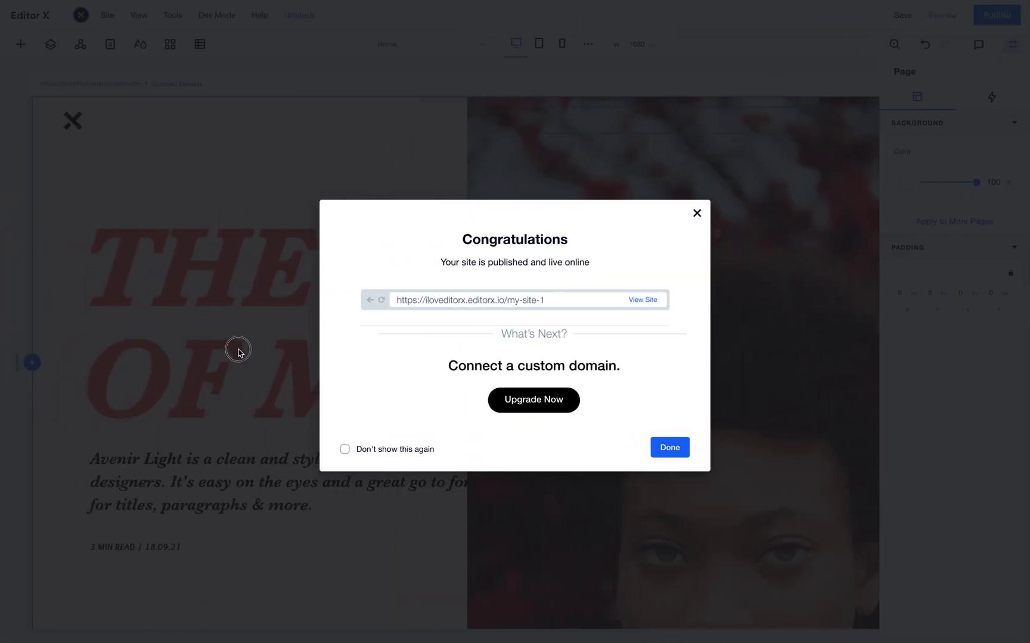
scroll(536, 376, down, 10)
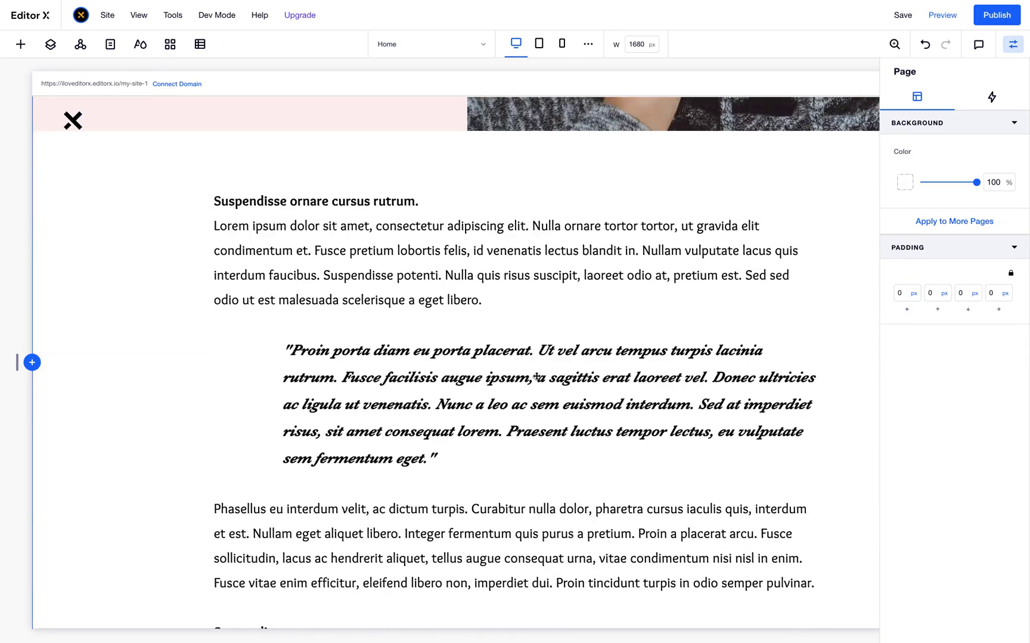
click(421, 246)
double_click(421, 245)
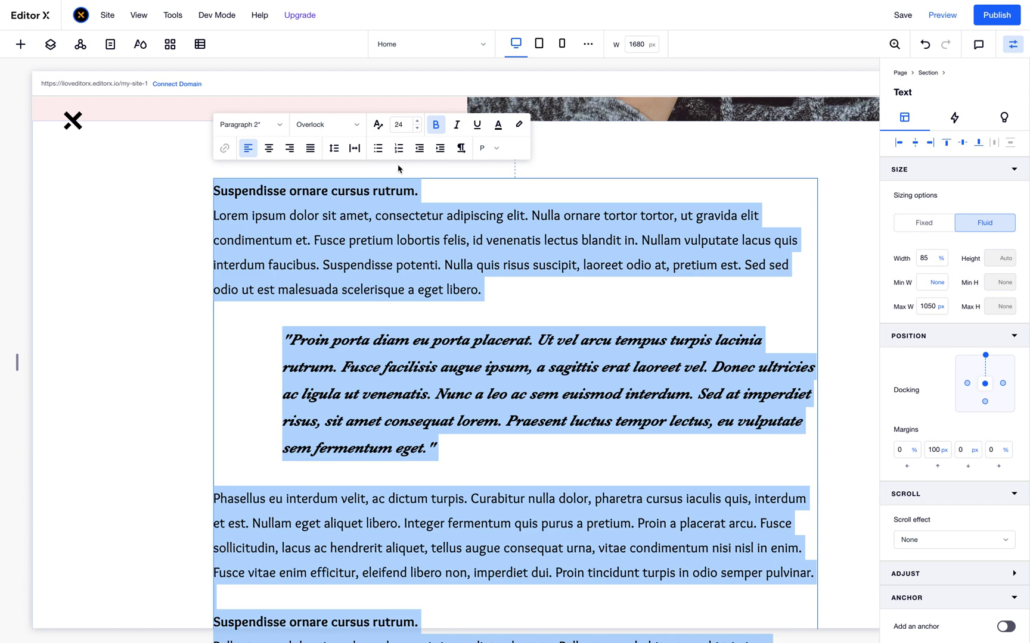
- Deselect the article text and narrow the canvas to 1150 px to check how it fits
click(81, 313)
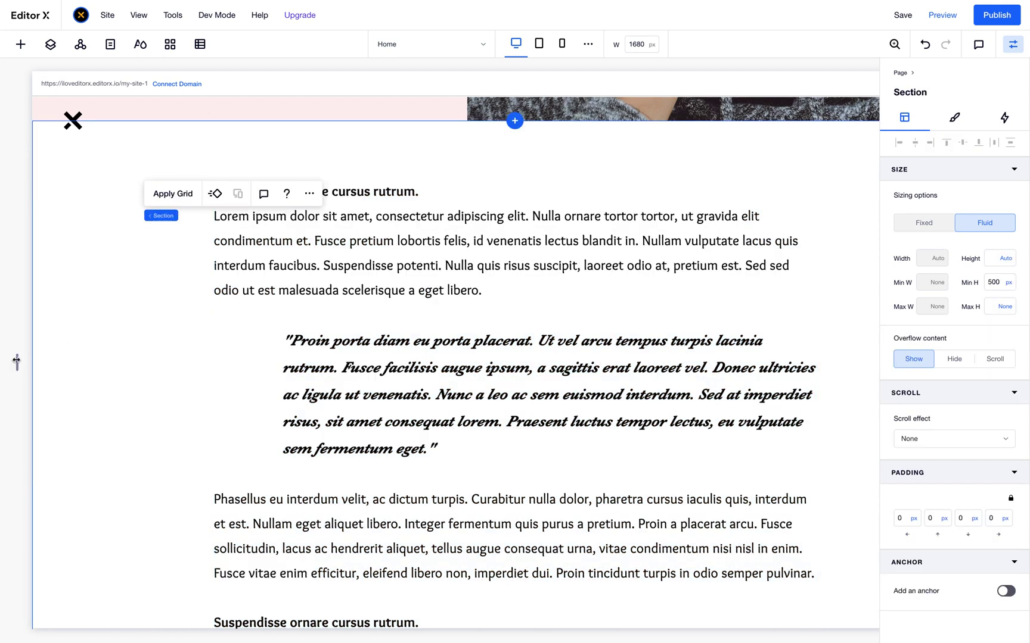
drag(16, 362, 169, 339)
scroll(363, 220, up, 5)
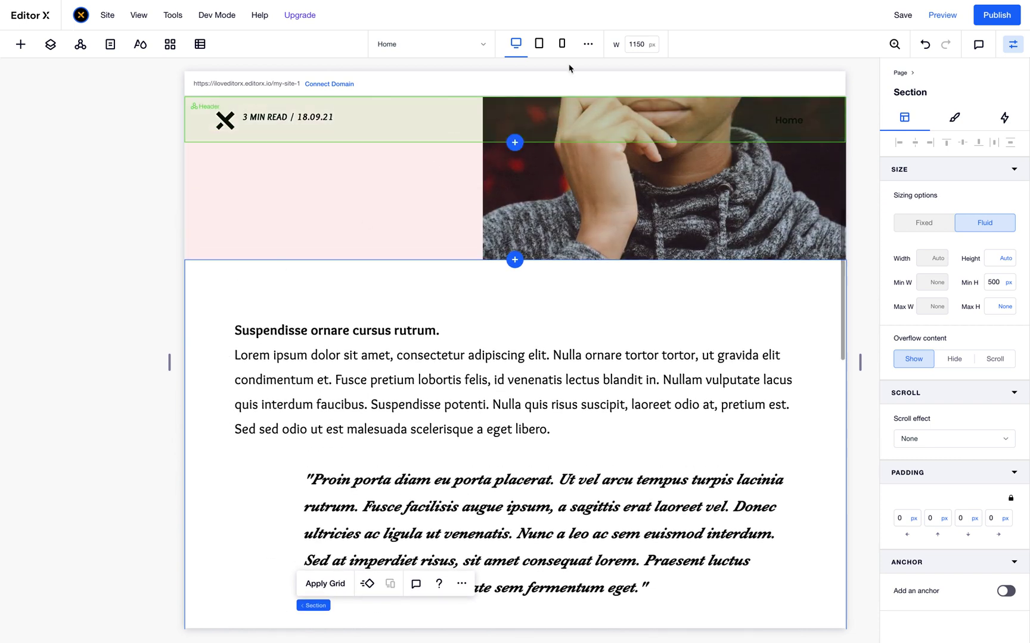
- On the tablet breakpoint, set the font size of the whole article body text to 20
click(539, 43)
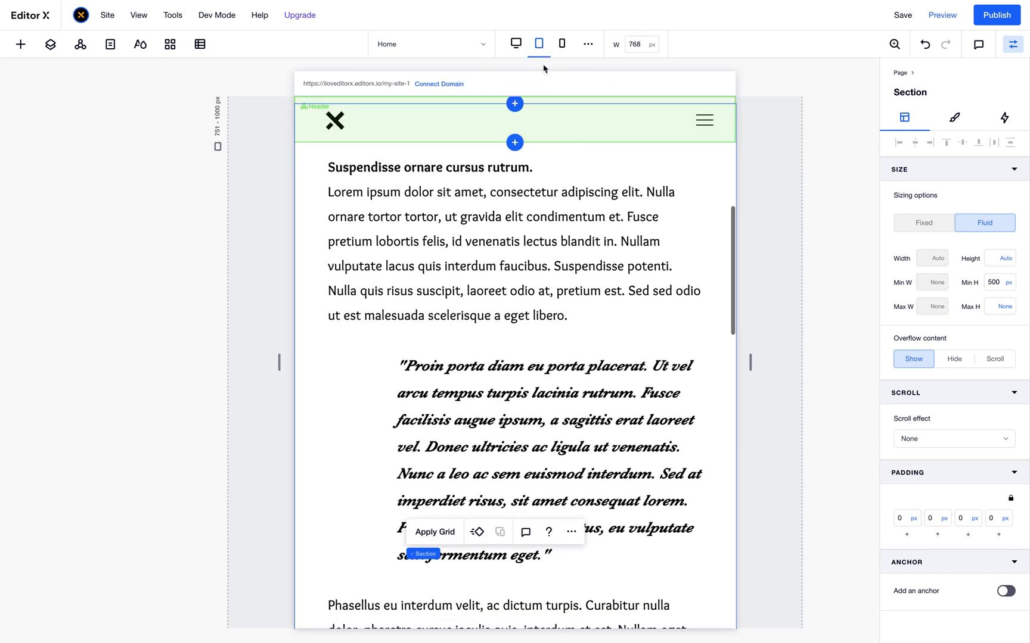
click(500, 304)
click(552, 302)
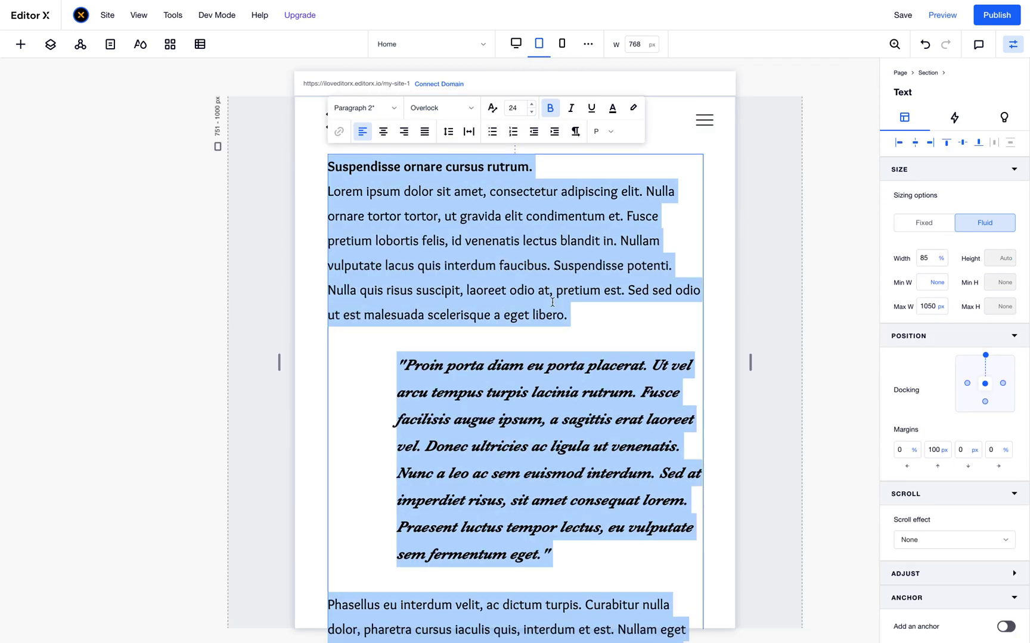
click(517, 113)
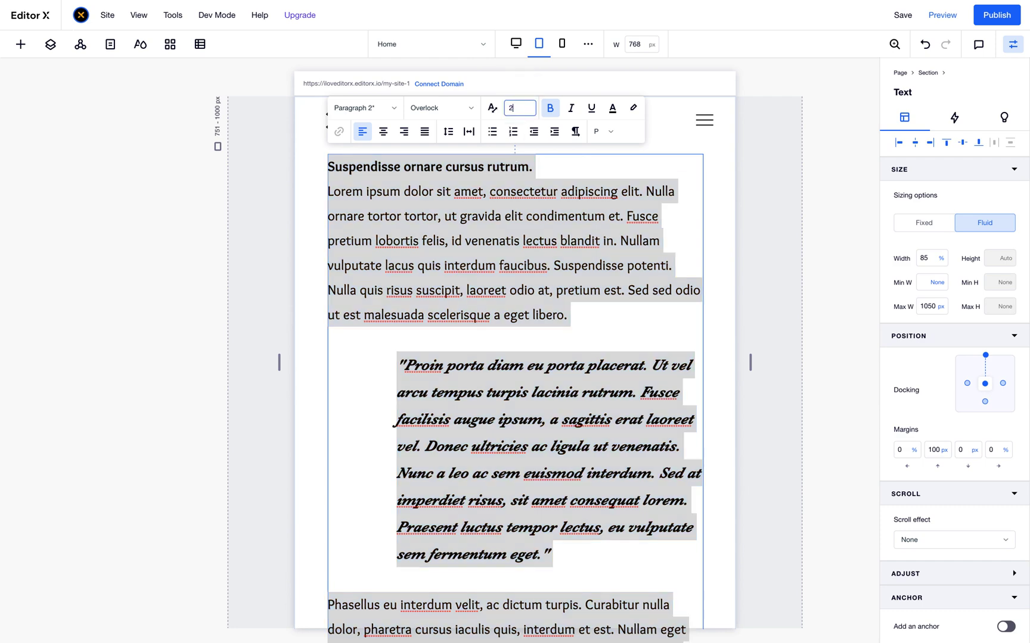
text(20)
key(Return)
click(776, 336)
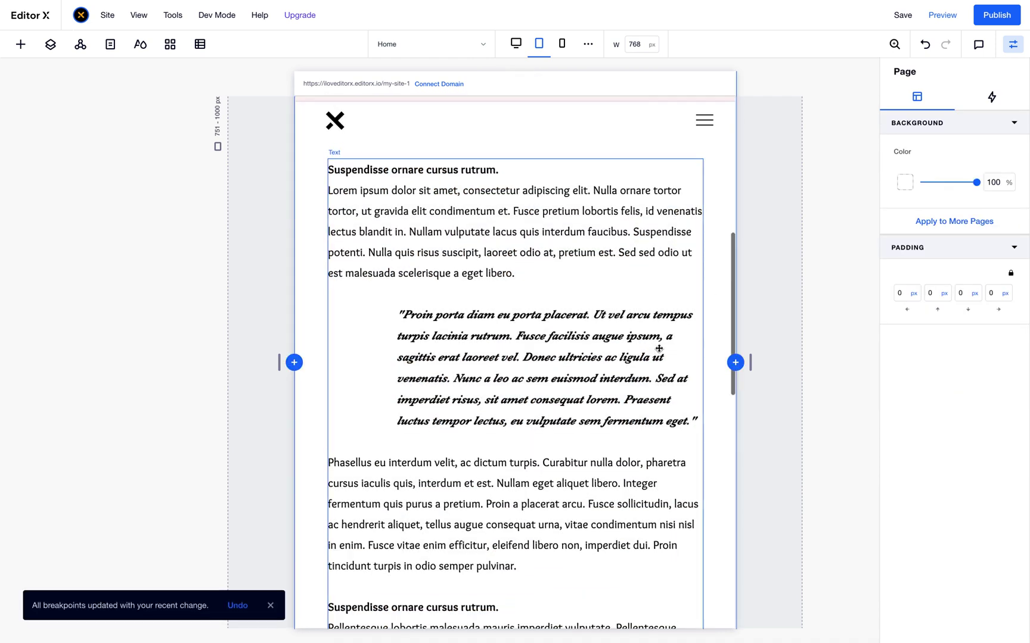
scroll(658, 348, up, 3)
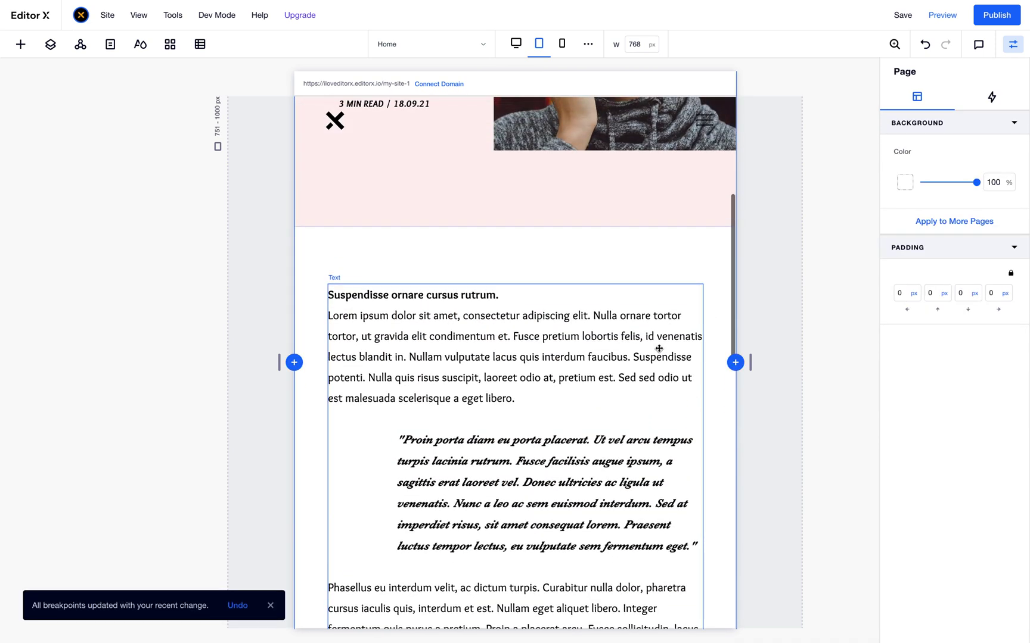
- On the mobile breakpoint, set the font size of the whole article body text to 16
click(561, 43)
double_click(511, 194)
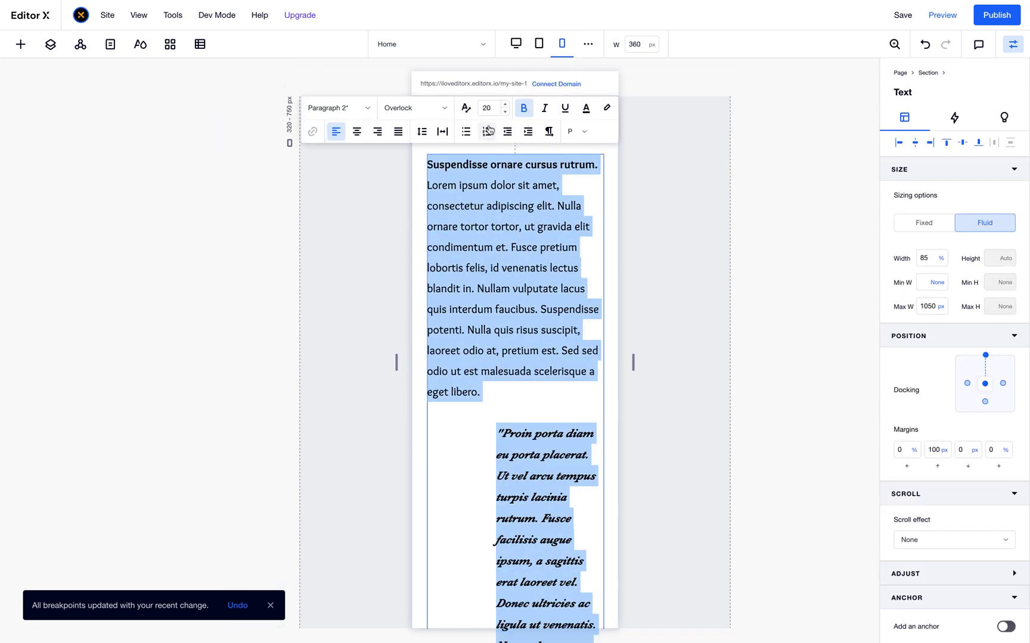
double_click(487, 107)
text(16)
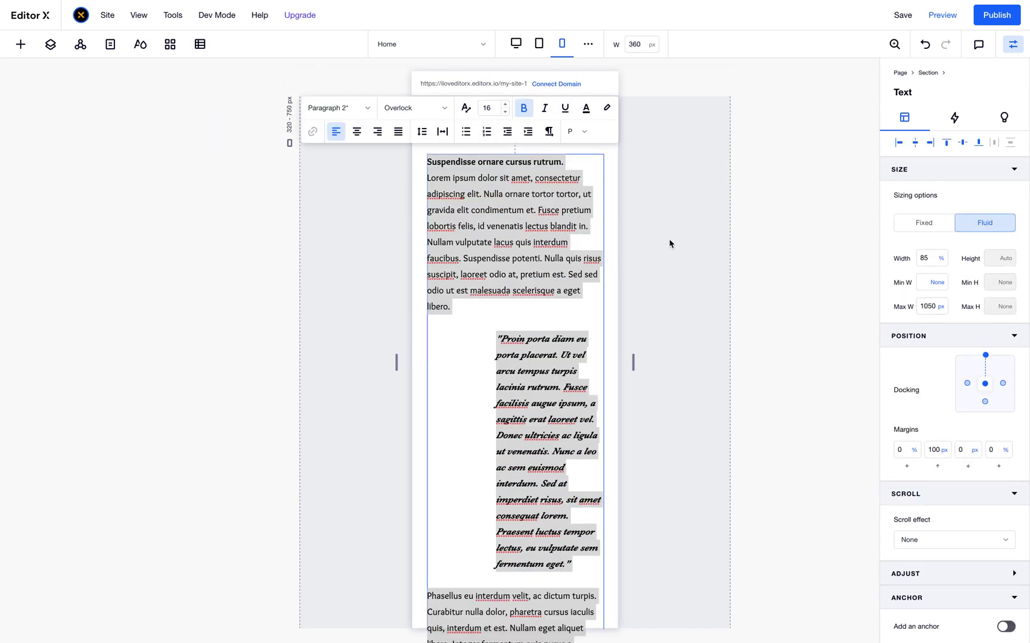
click(669, 243)
- Decrease the indent of the first italic quote in the article text by two levels on the mobile breakpoint
double_click(506, 403)
click(516, 433)
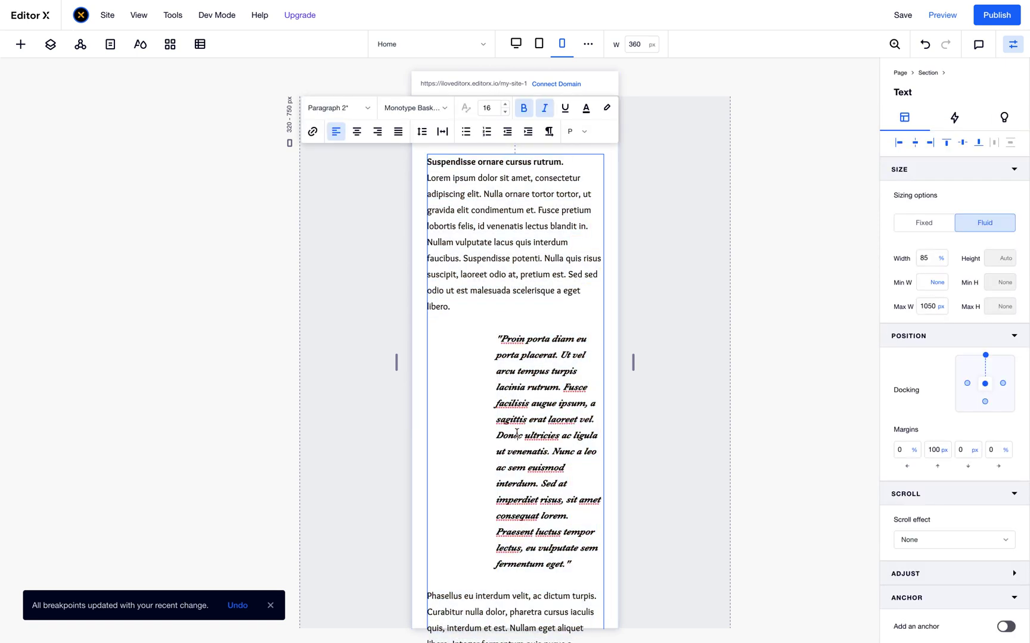
drag(568, 562, 495, 340)
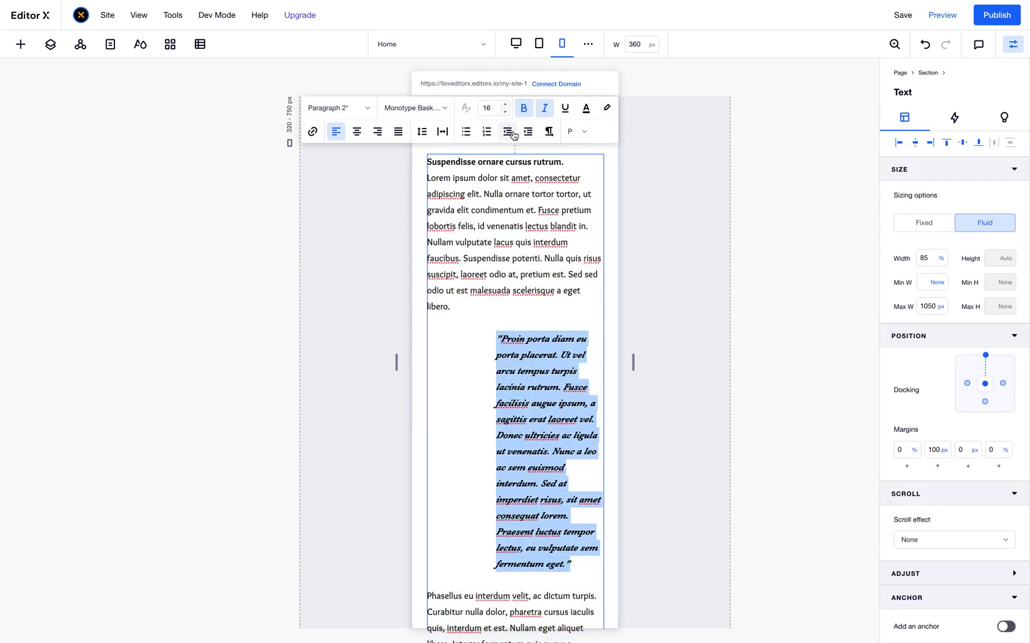
click(507, 131)
click(510, 133)
click(517, 263)
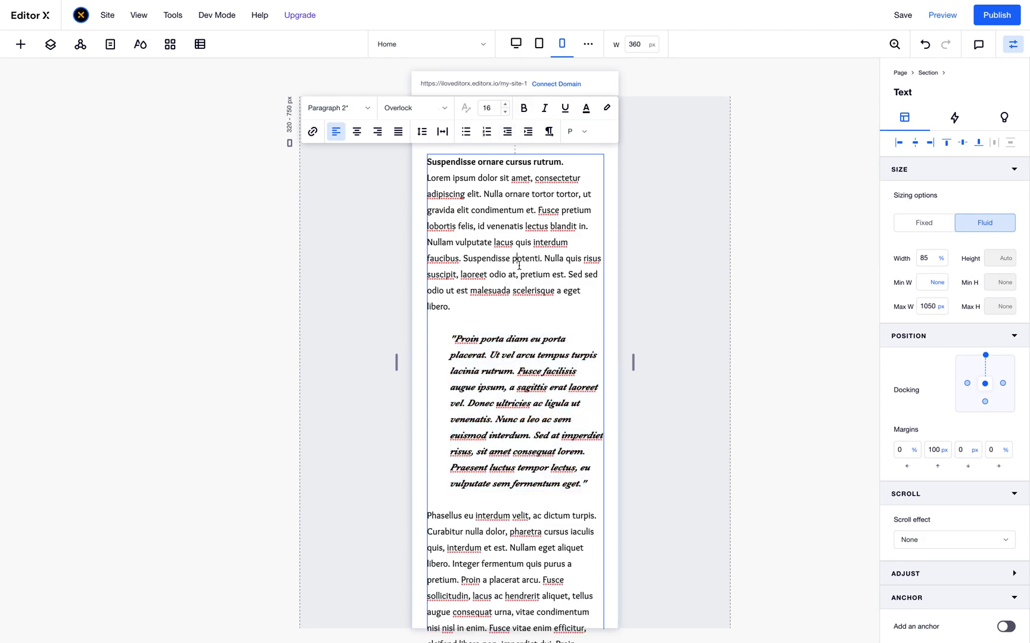
click(363, 467)
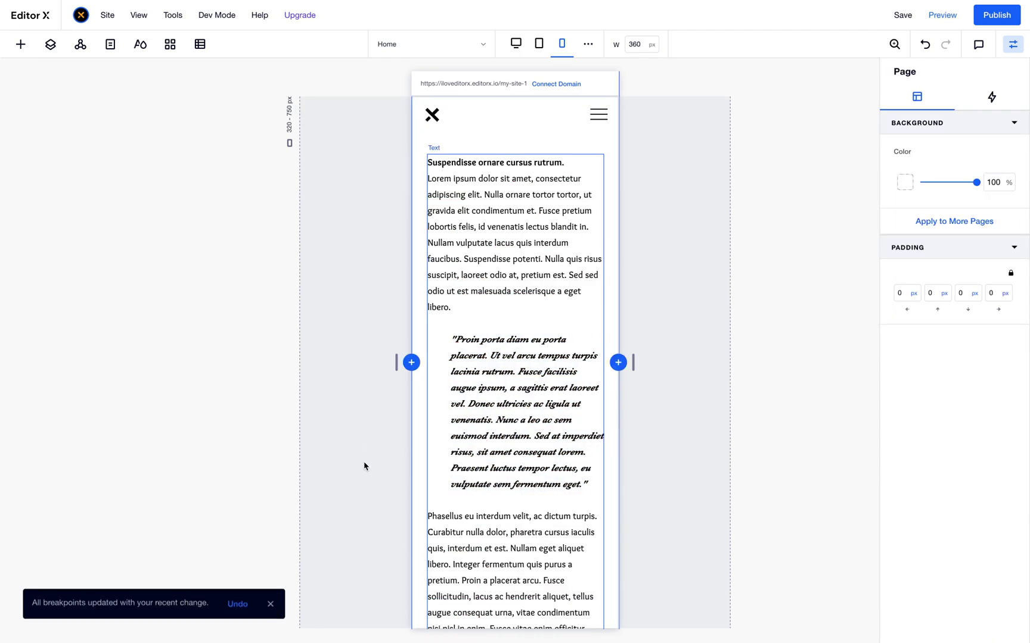
- Review the page on the mobile and tablet breakpoints, return to the desktop breakpoint and publish the site
scroll(364, 466, down, 10)
scroll(364, 467, up, 10)
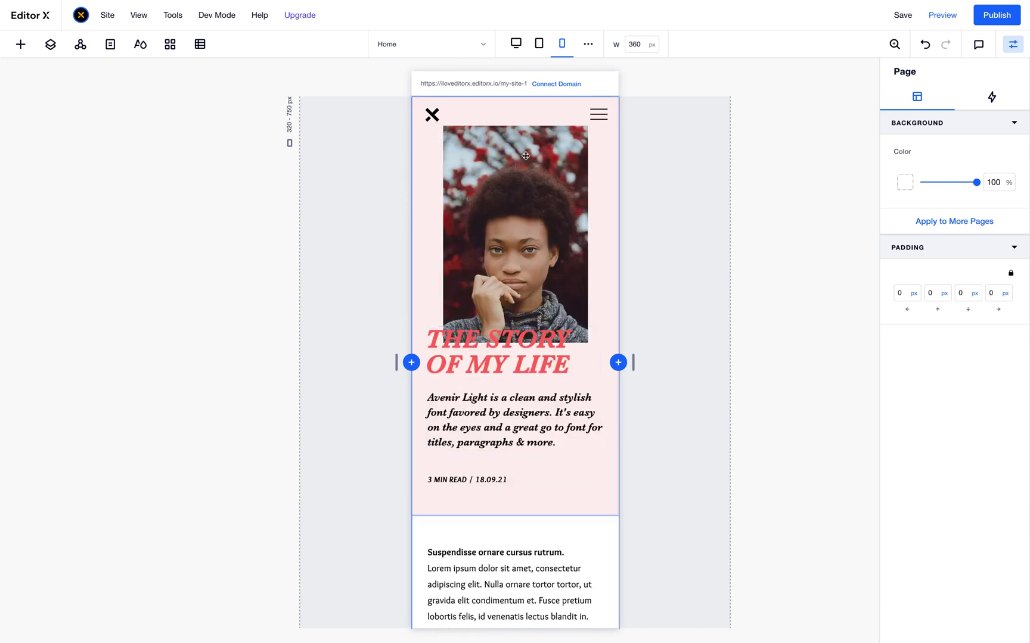
click(539, 43)
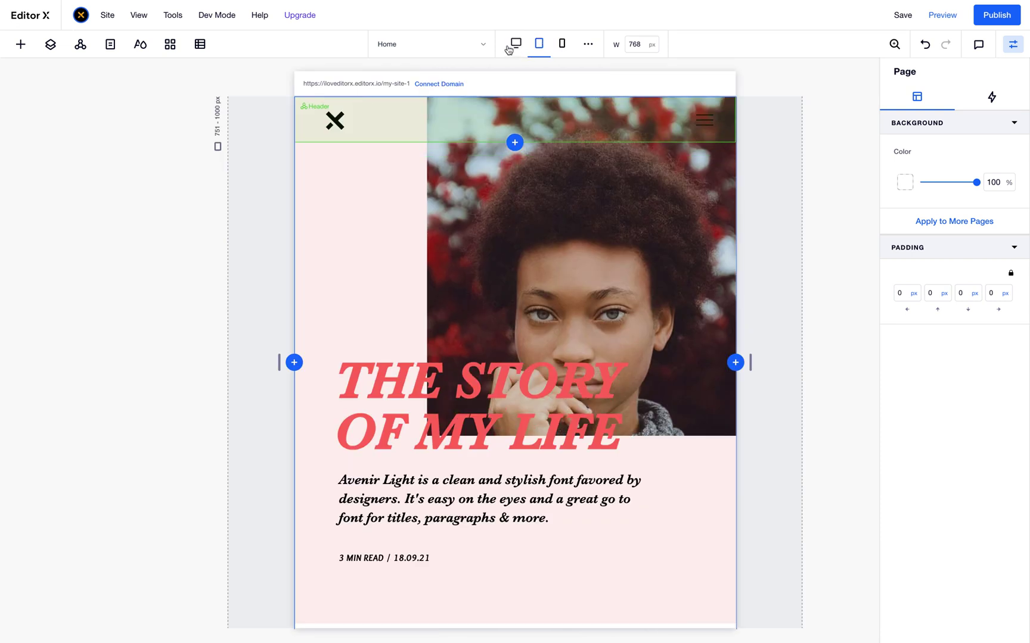
click(516, 44)
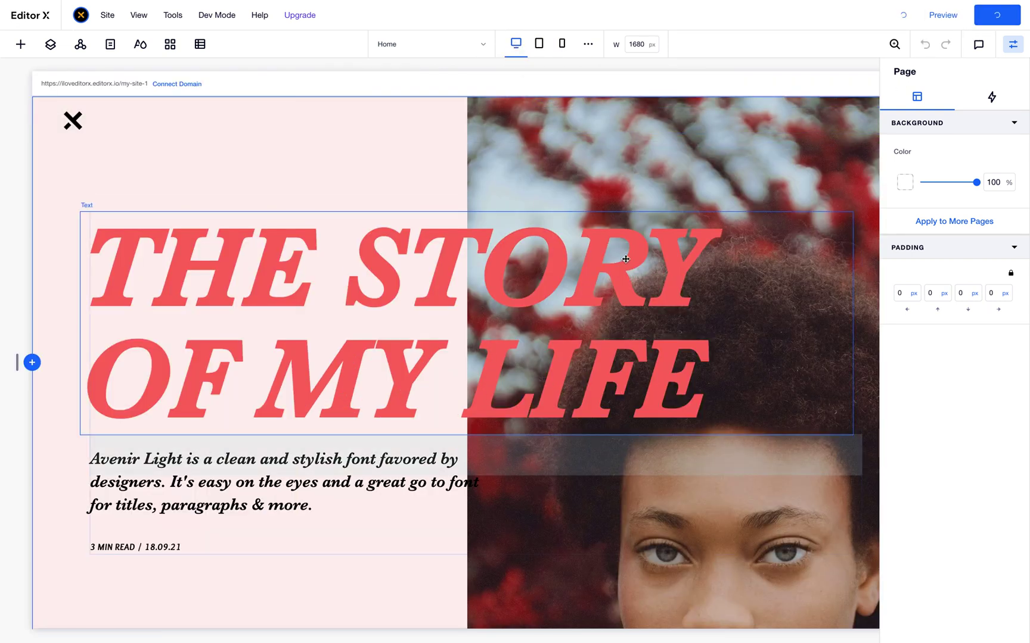
scroll(625, 259, down, 5)
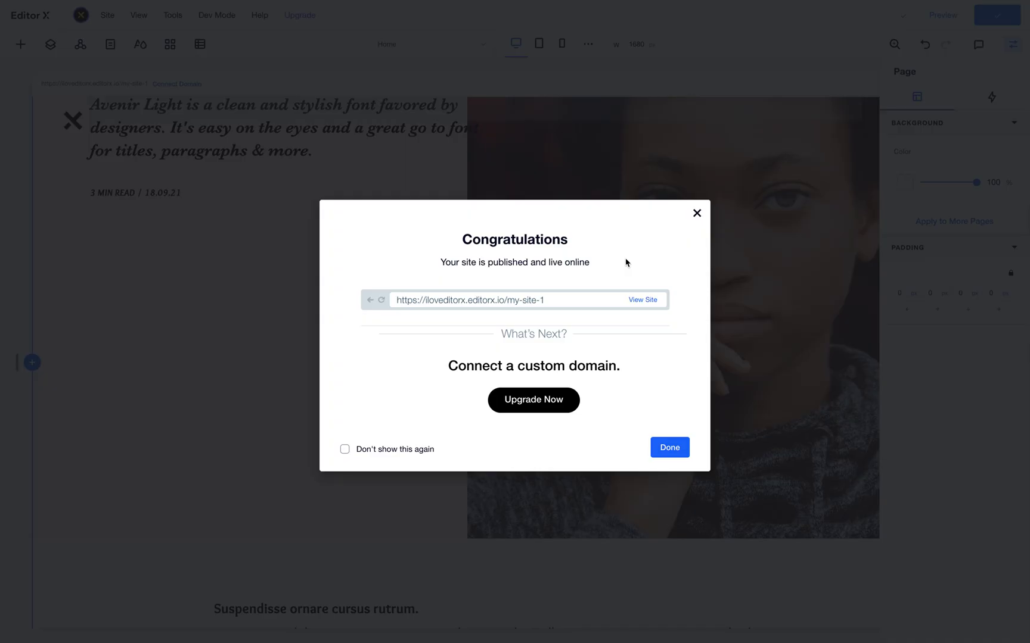
key(Escape)
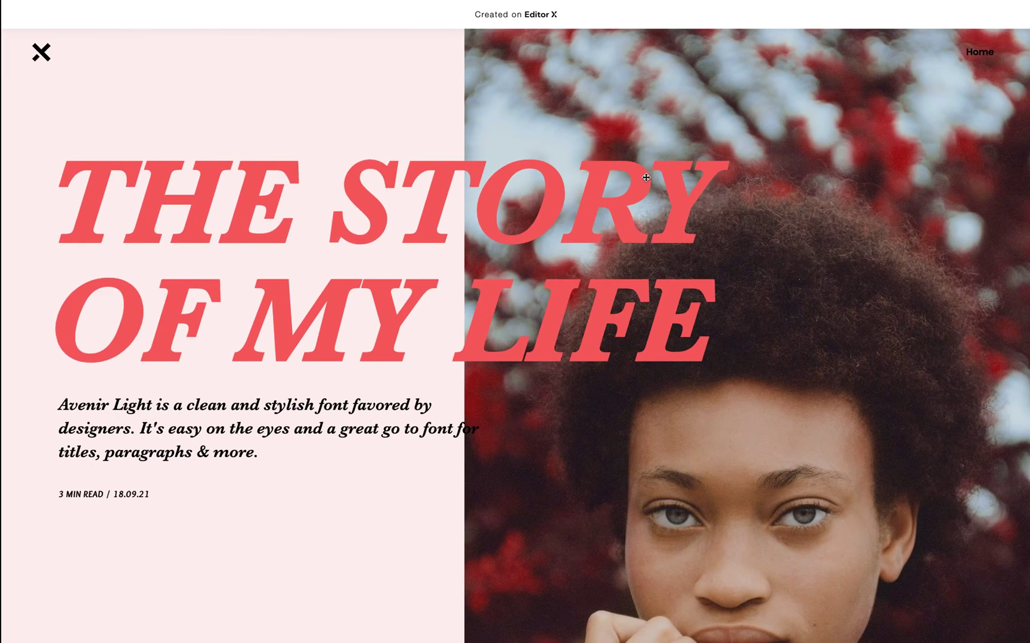
- Review the published page's hero and article text in the browser at full desktop width
scroll(849, 152, down, 5)
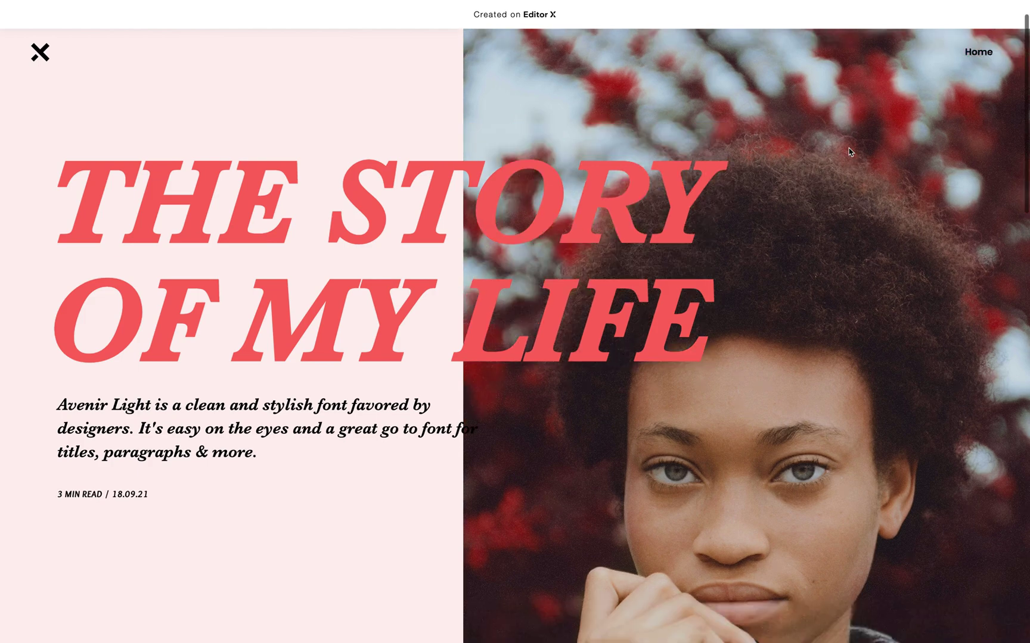
scroll(849, 152, up, 5)
scroll(849, 152, down, 1)
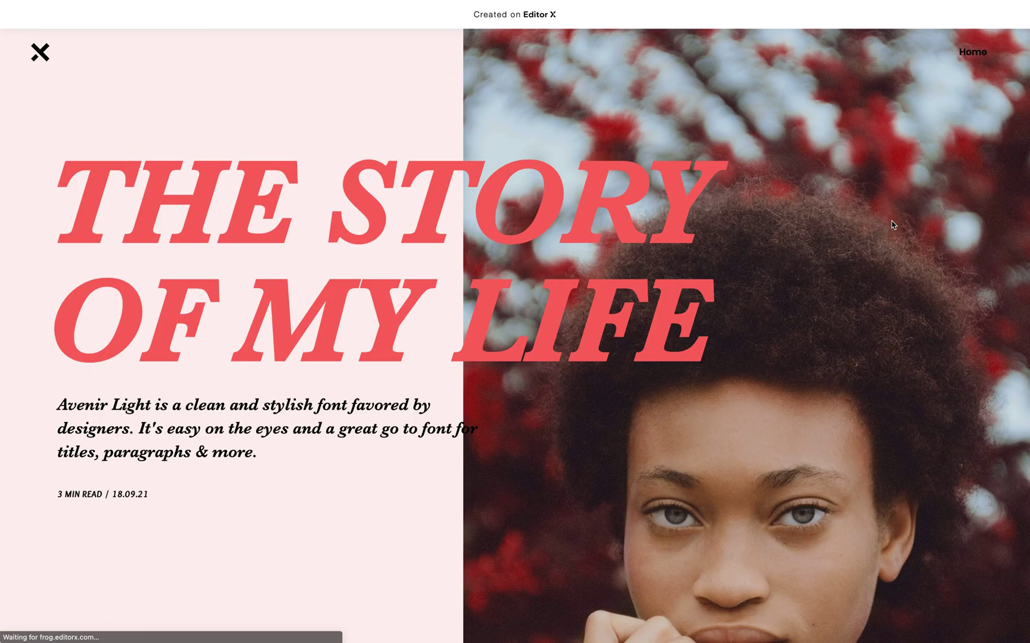
scroll(892, 224, down, 10)
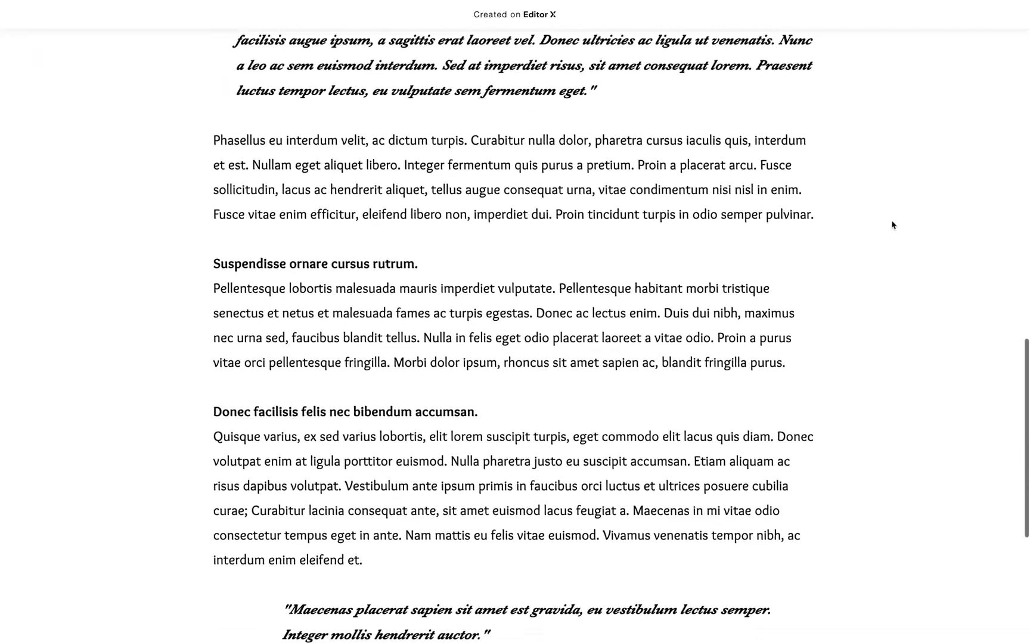
scroll(891, 225, up, 10)
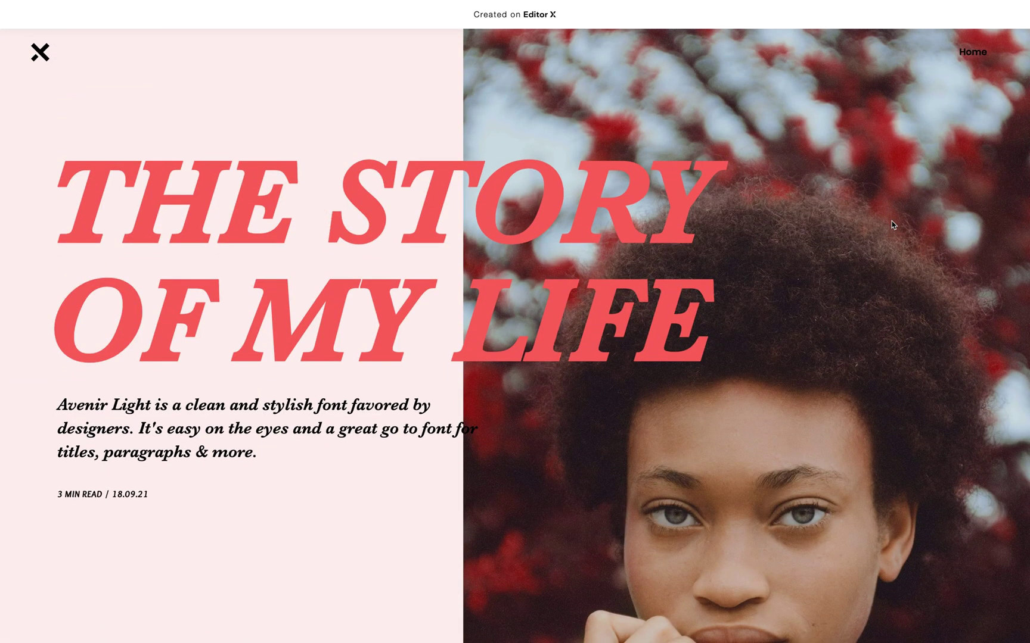
- Open the browser's developer tools, emulate an iPad and check the live page's hero and article text
key(super+alt+j)
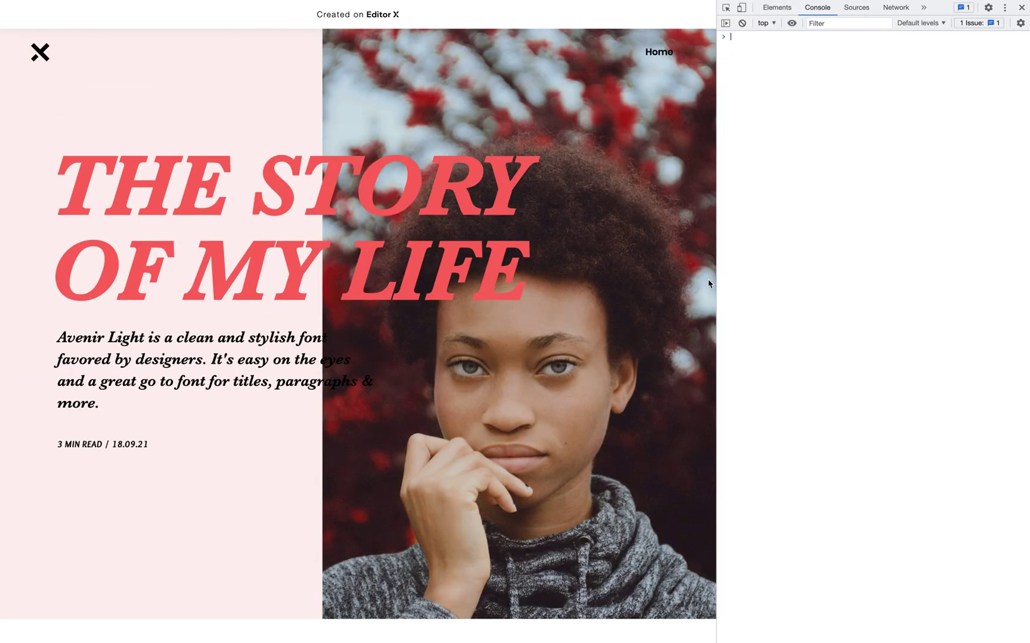
click(741, 9)
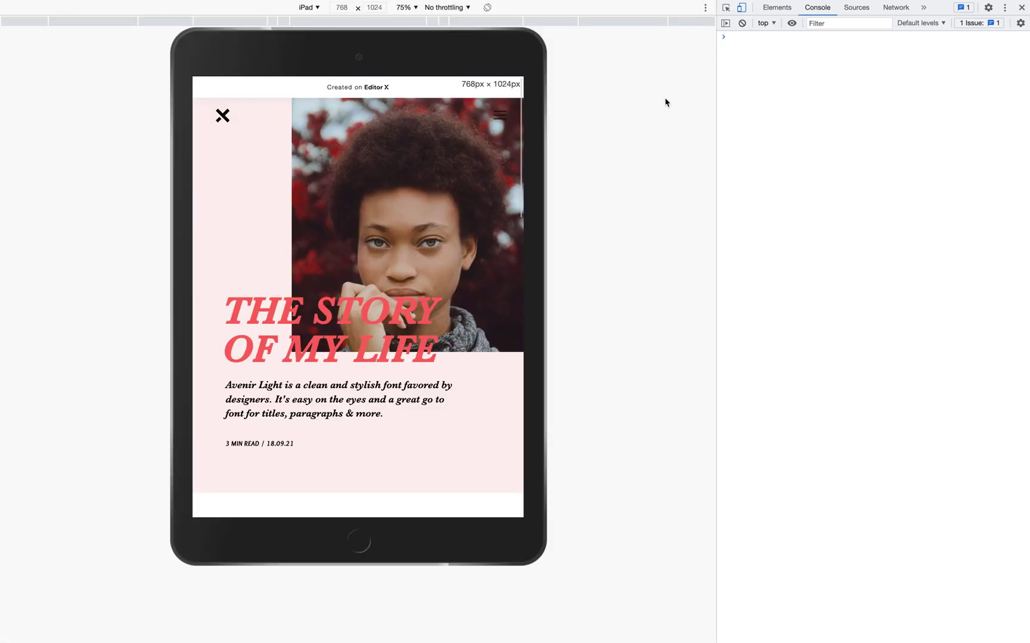
scroll(421, 304, down, 7)
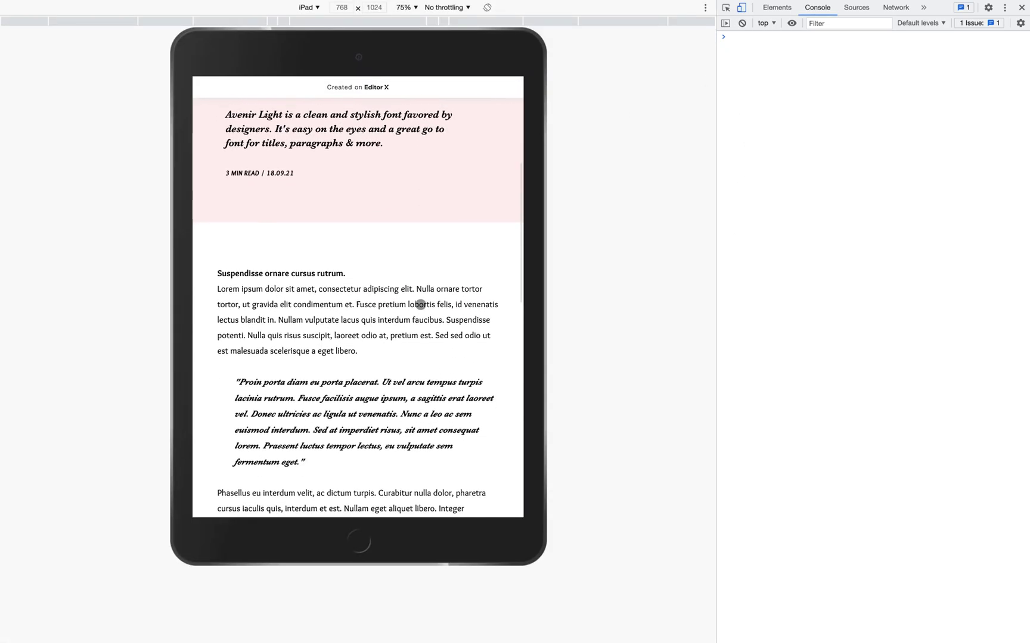
scroll(421, 301, up, 8)
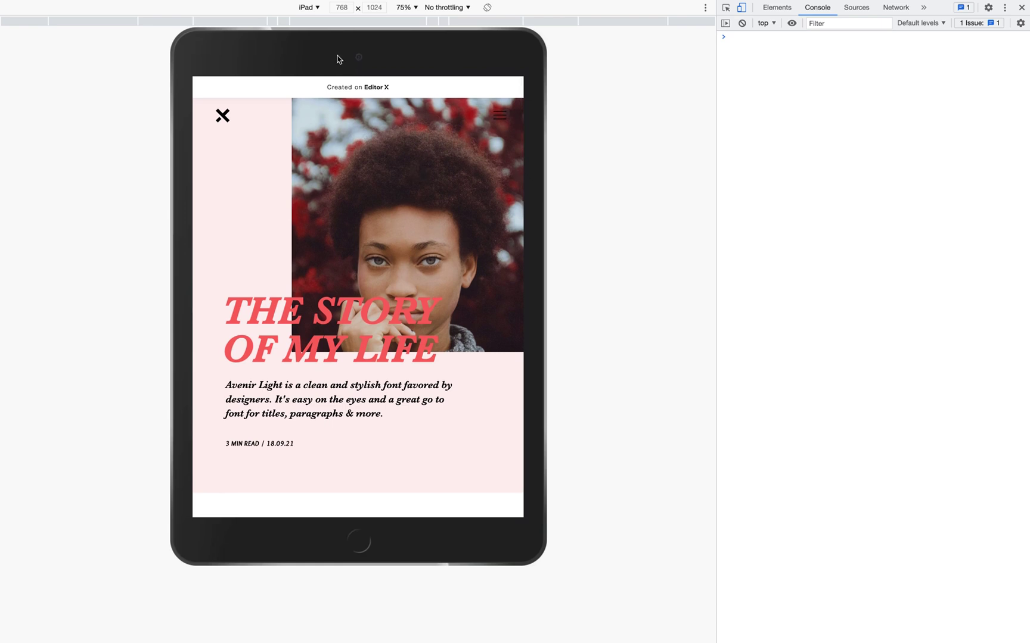
- Switch the emulated device to iPhone 6/7/8 Plus and check the hero, article text and quote
click(308, 7)
click(318, 116)
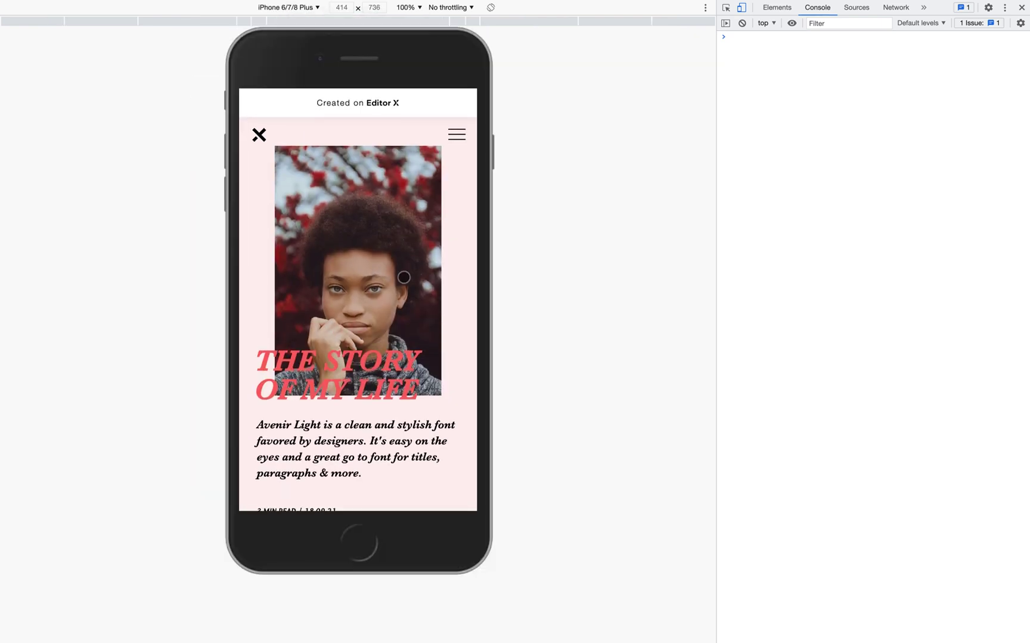
scroll(333, 379, down, 10)
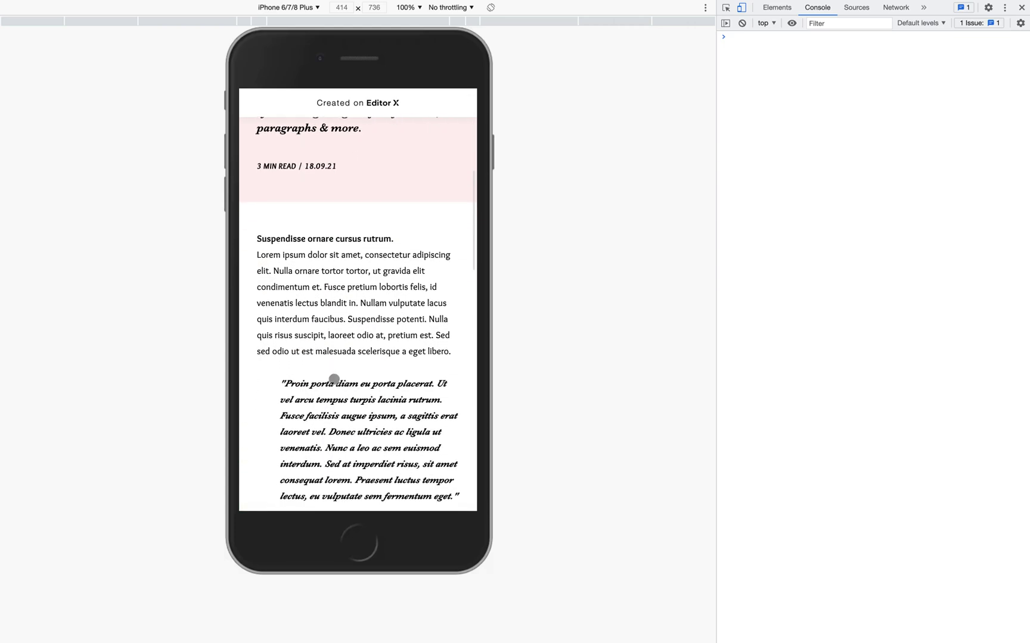
scroll(334, 379, up, 10)
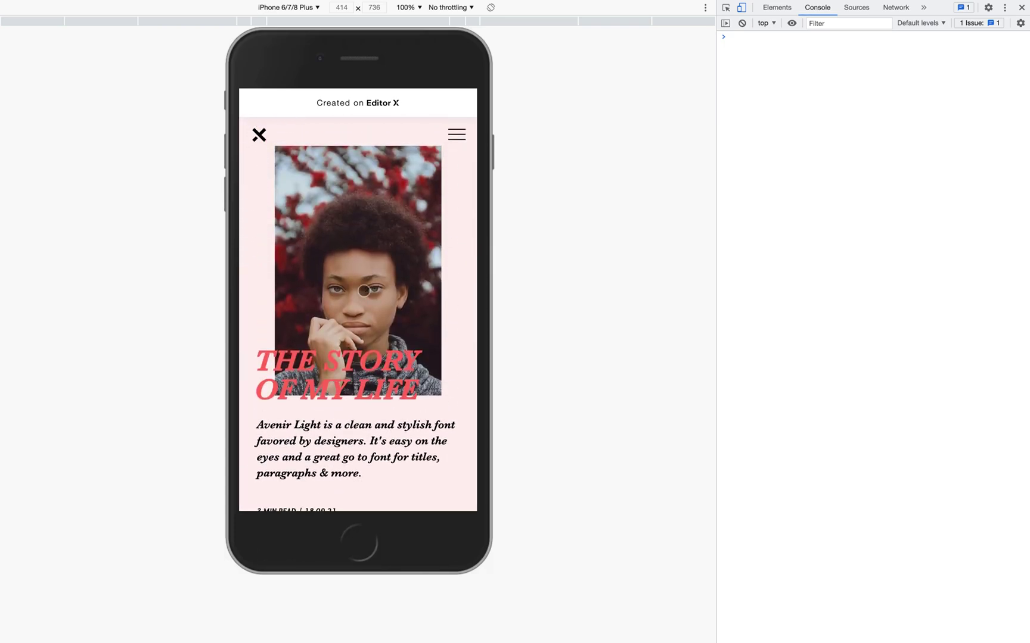
- Turn off device emulation and close the developer tools to return to the full-width live page
click(741, 7)
mouse_move(1023, 9)
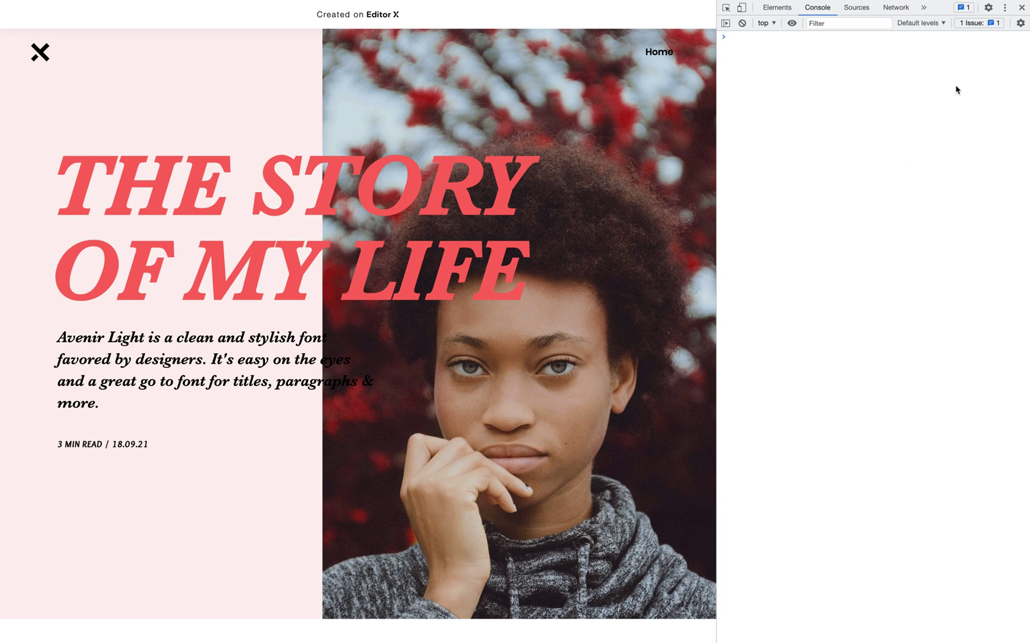
click(1021, 7)
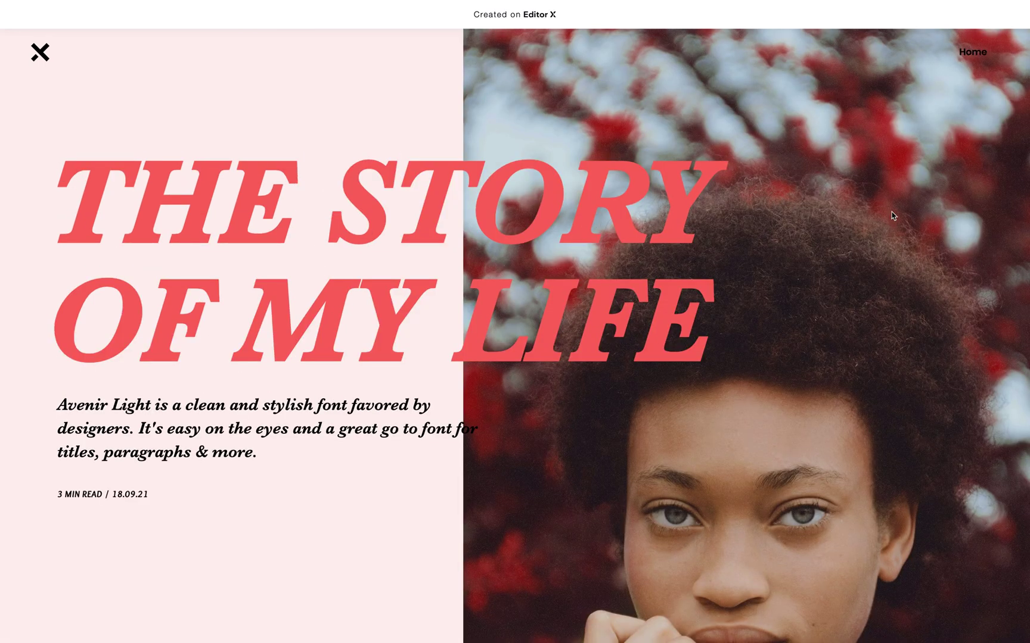